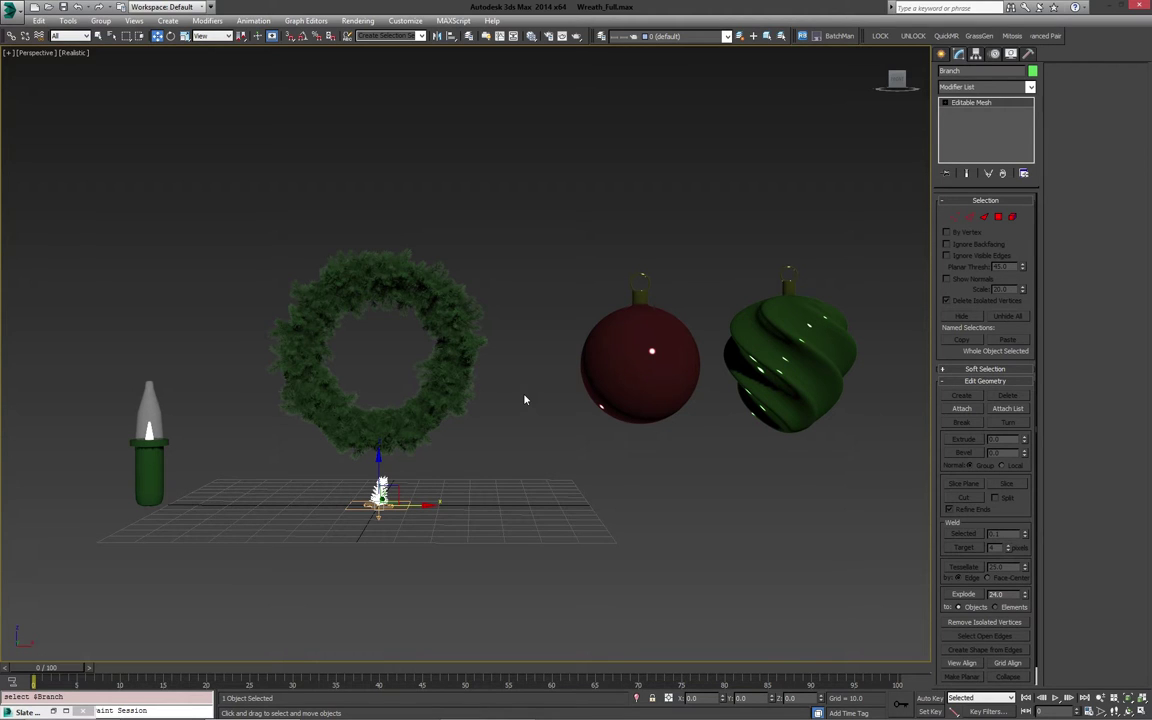
# - Hide the small Branch object standing on the grid below the wreath
pyautogui.keyDown('alt'); pyautogui.moveTo(494, 399); pyautogui.dragTo(527, 404, button='middle'); pyautogui.keyUp('alt')
pyautogui.click(531, 429)
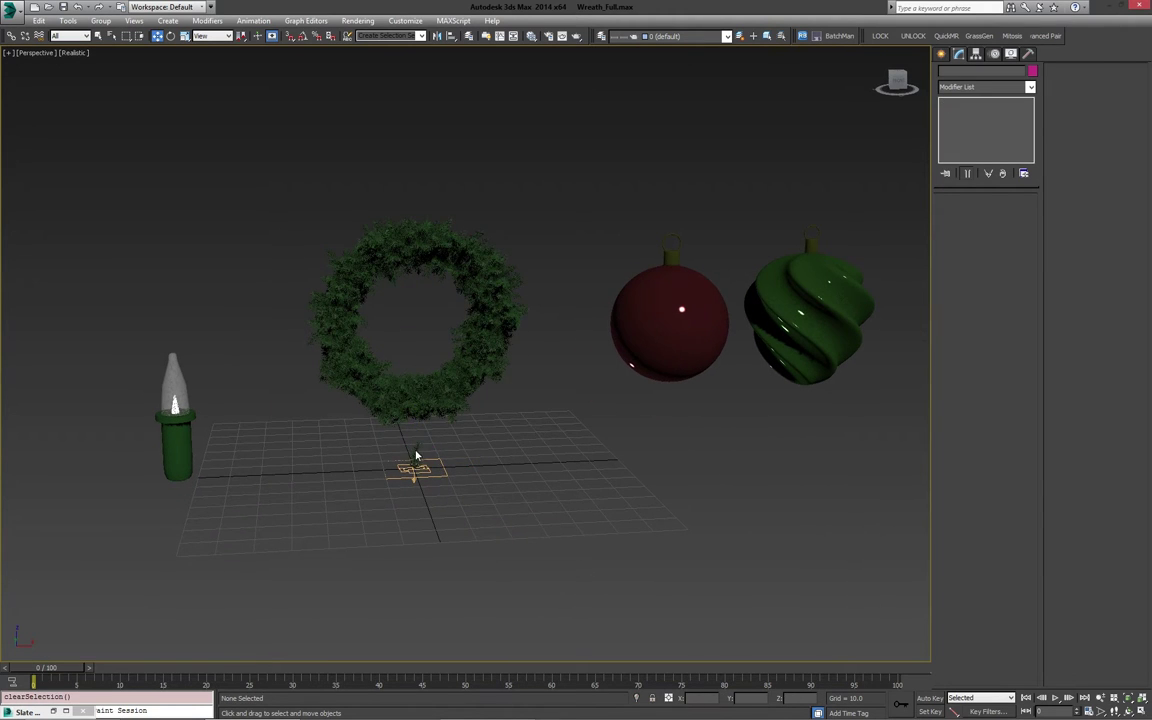
pyautogui.click(417, 455)
pyautogui.rightClick(545, 428)
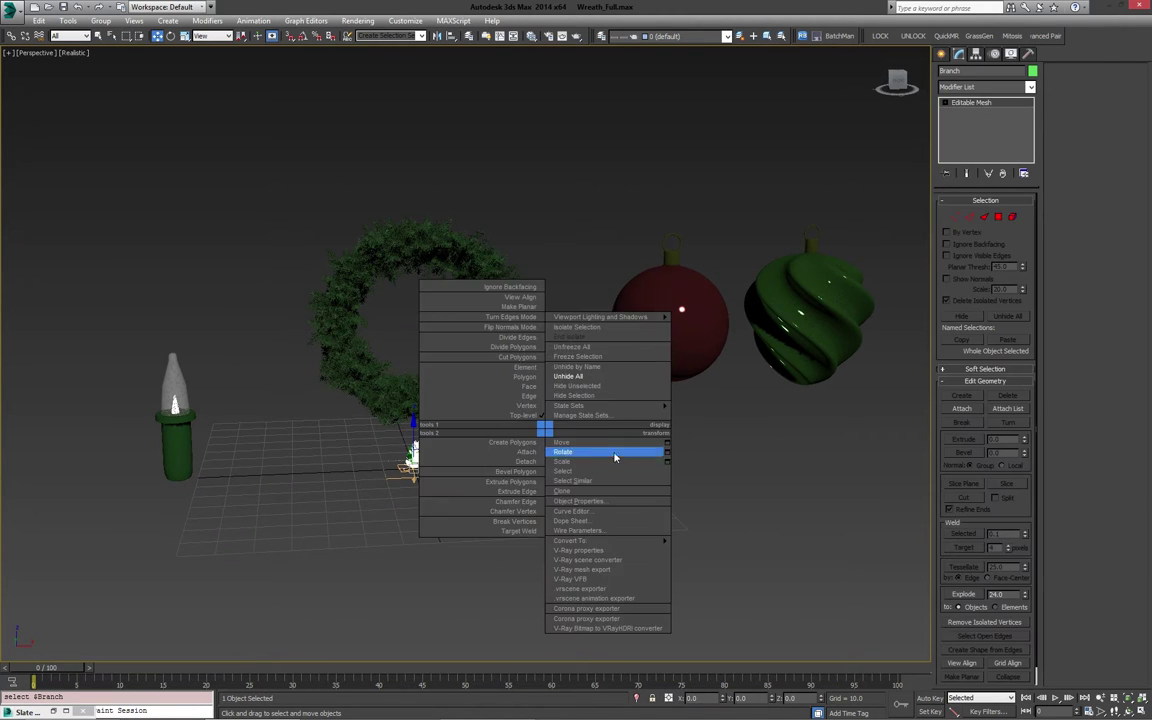
pyautogui.click(581, 396)
pyautogui.keyDown('alt'); pyautogui.moveTo(537, 378); pyautogui.dragTo(488, 419, button='middle'); pyautogui.keyUp('alt')
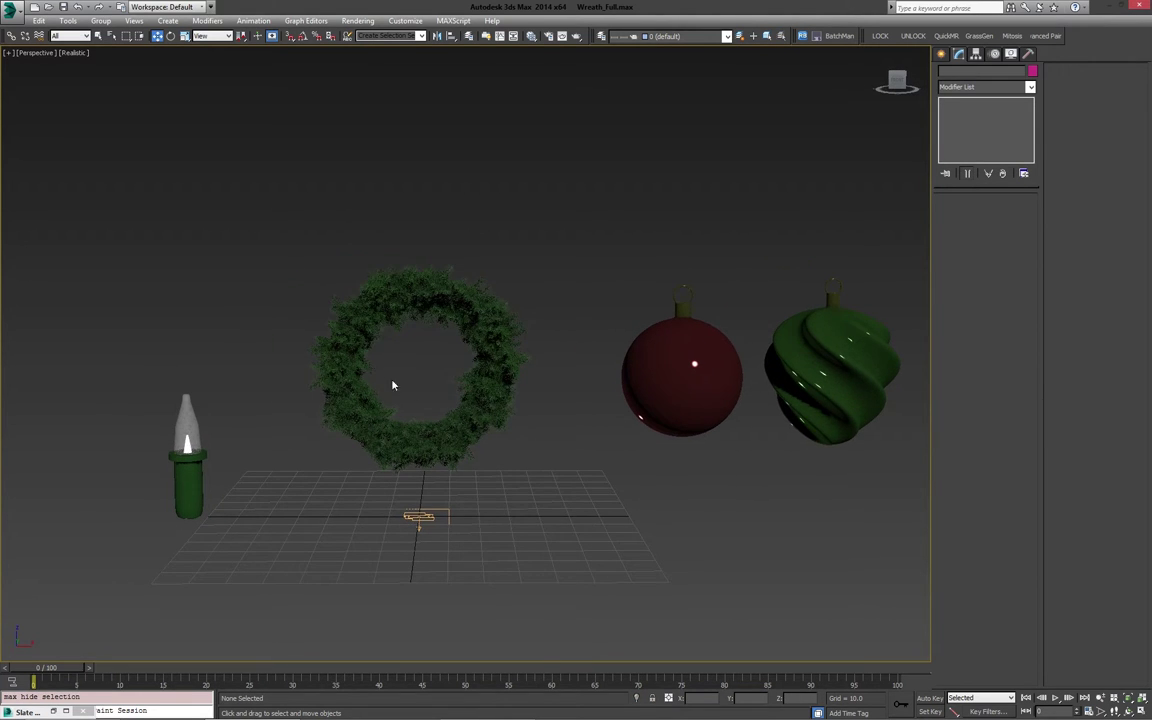
# - Hide the two ornaments beside the wreath, the round red ball and the twisted green one
pyautogui.moveTo(591, 262); pyautogui.dragTo(877, 462)
pyautogui.rightClick(603, 345)
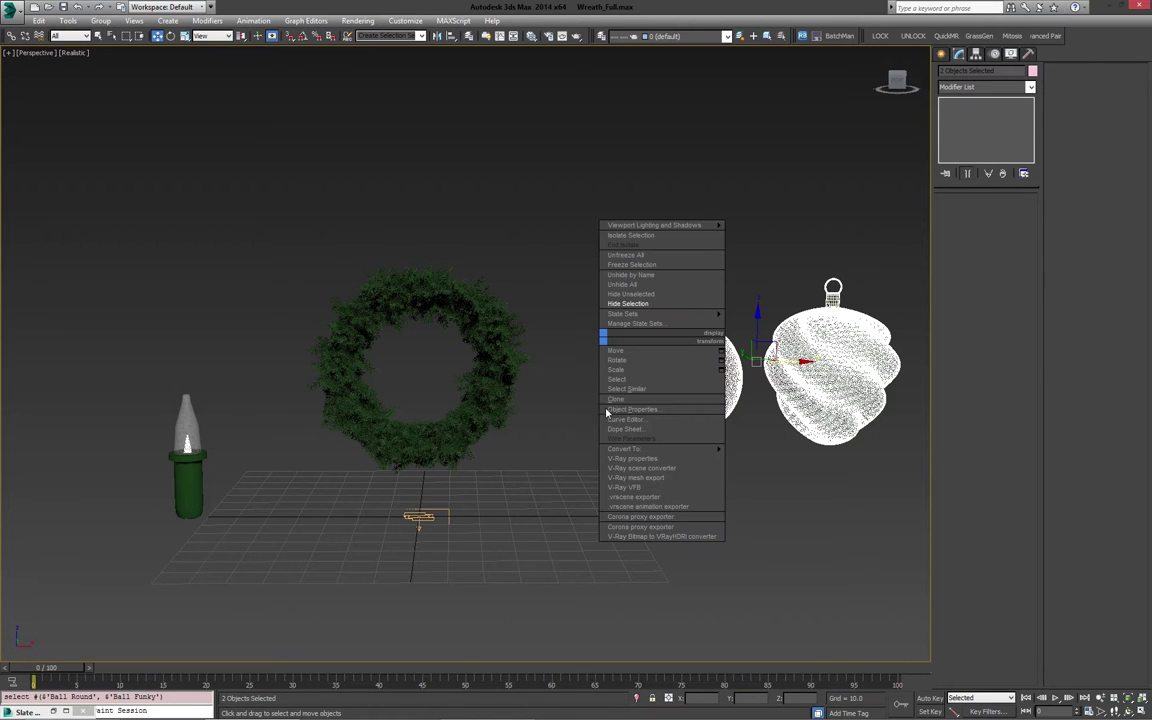
pyautogui.click(645, 299)
pyautogui.moveTo(470, 387); pyautogui.dragTo(520, 381, button='middle')
pyautogui.scroll(4, 520, 381)
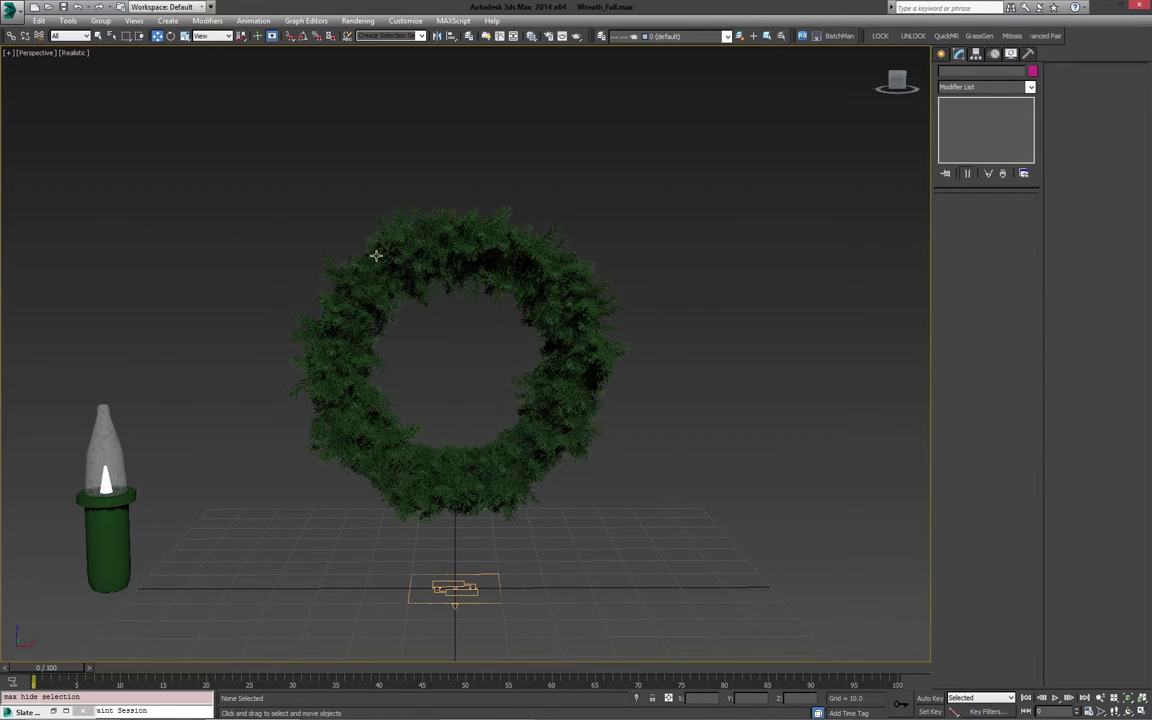
pyautogui.moveTo(430, 402); pyautogui.dragTo(455, 417, button='middle')
pyautogui.keyDown('alt'); pyautogui.moveTo(442, 479); pyautogui.dragTo(549, 362, button='middle'); pyautogui.keyUp('alt')
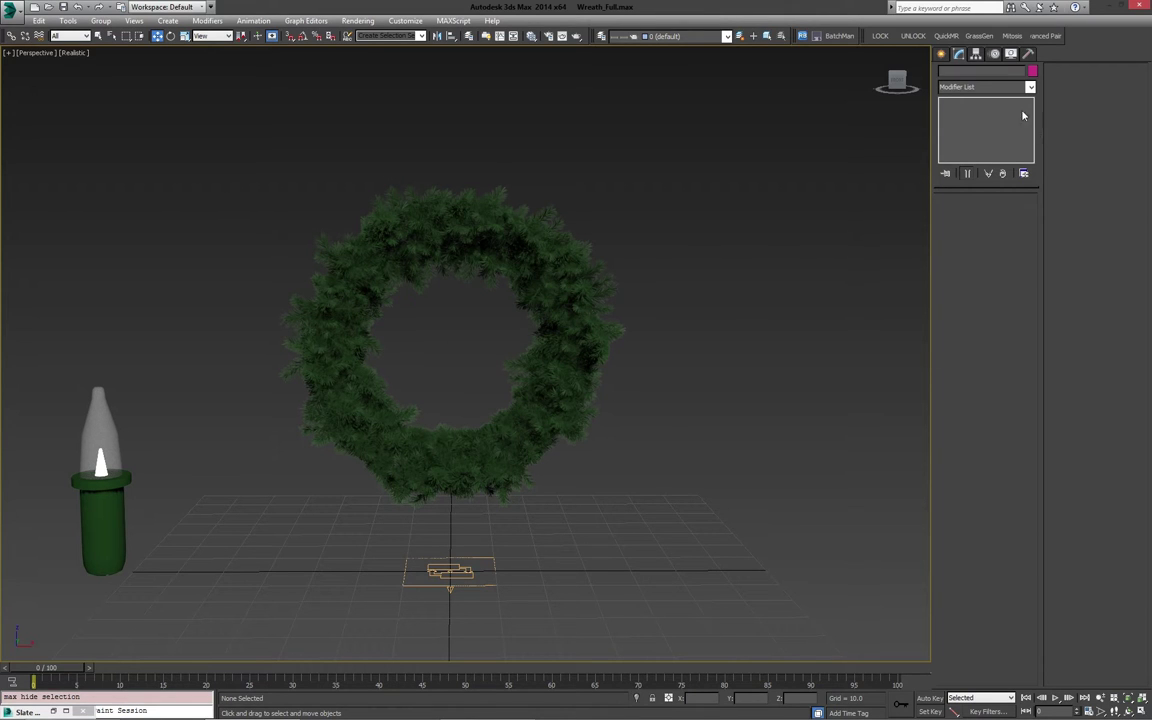
# - Activate the Helix spline tool for a new shape
pyautogui.click(945, 56)
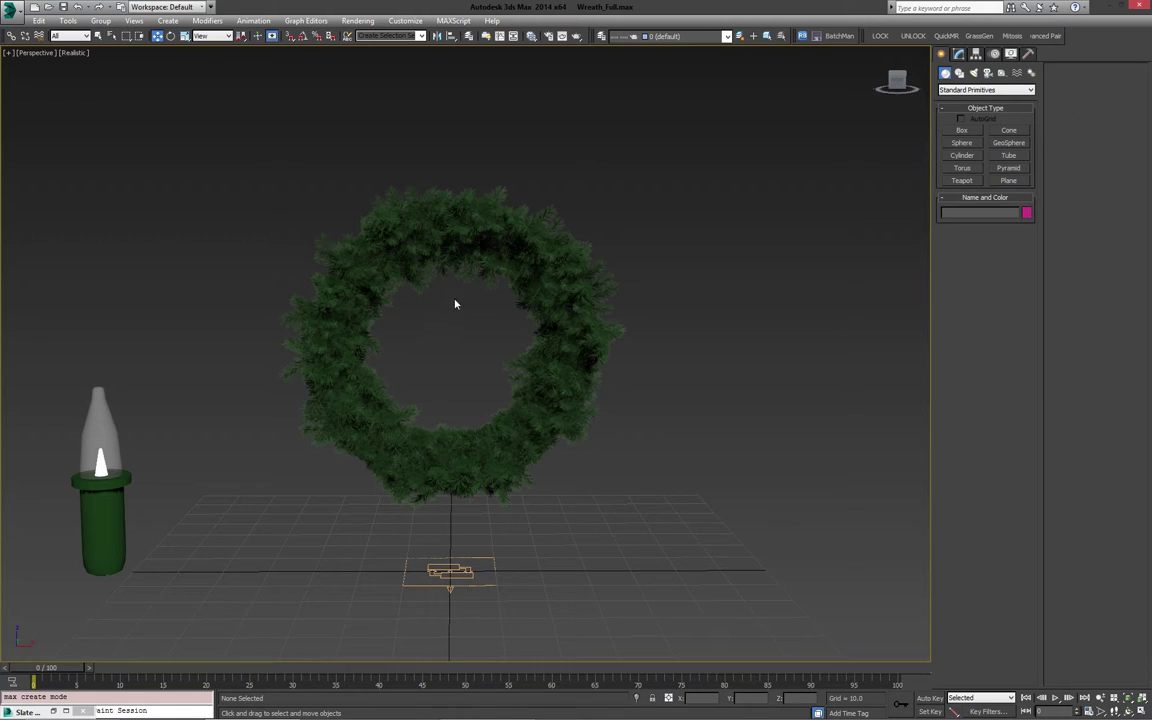
pyautogui.click(959, 73)
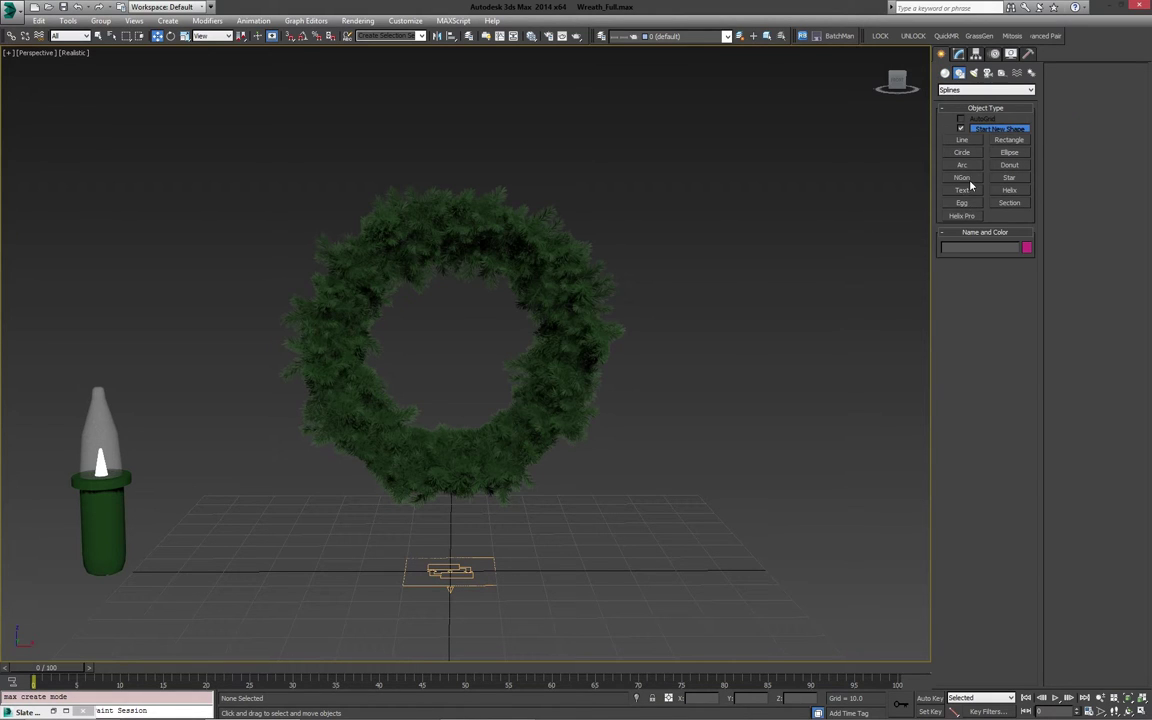
pyautogui.click(1010, 191)
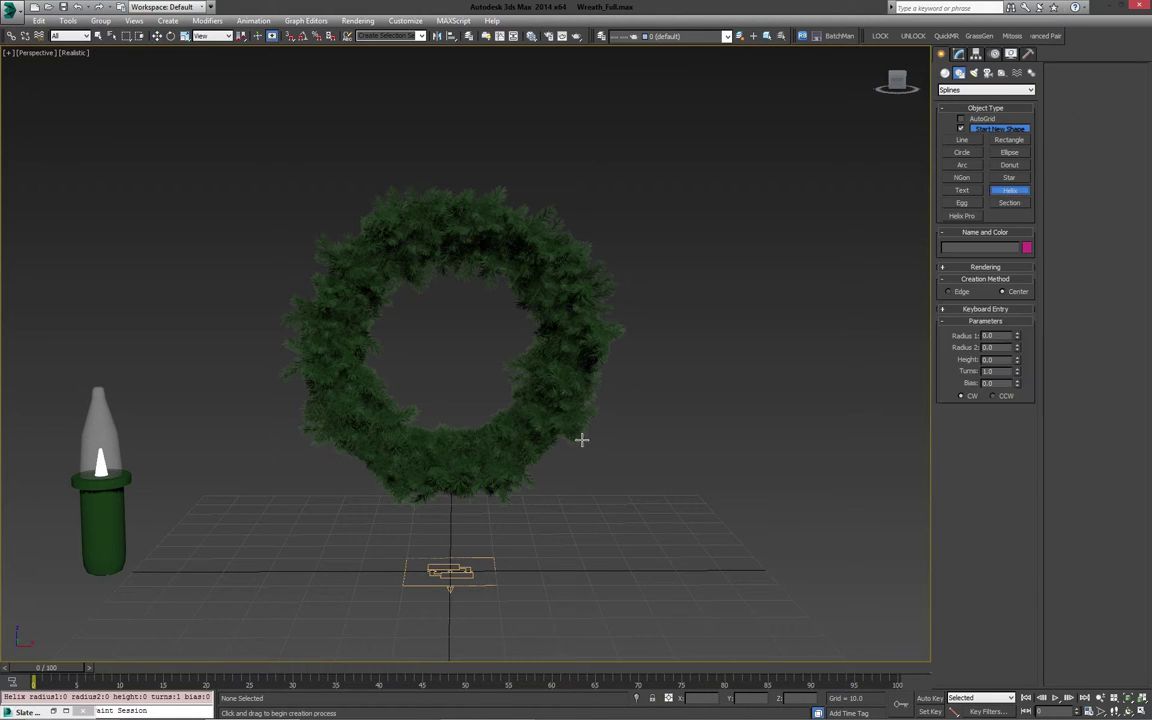
pyautogui.moveTo(574, 563); pyautogui.dragTo(657, 571)
pyautogui.rightClick(637, 202)
pyautogui.click(604, 116)
pyautogui.rightClick(612, 155)
# - Draw an upright helix from the grid beside the wreath, with radii of about 10 and a height of about 103
pyautogui.moveTo(584, 587); pyautogui.dragTo(609, 570)
pyautogui.click(576, 103)
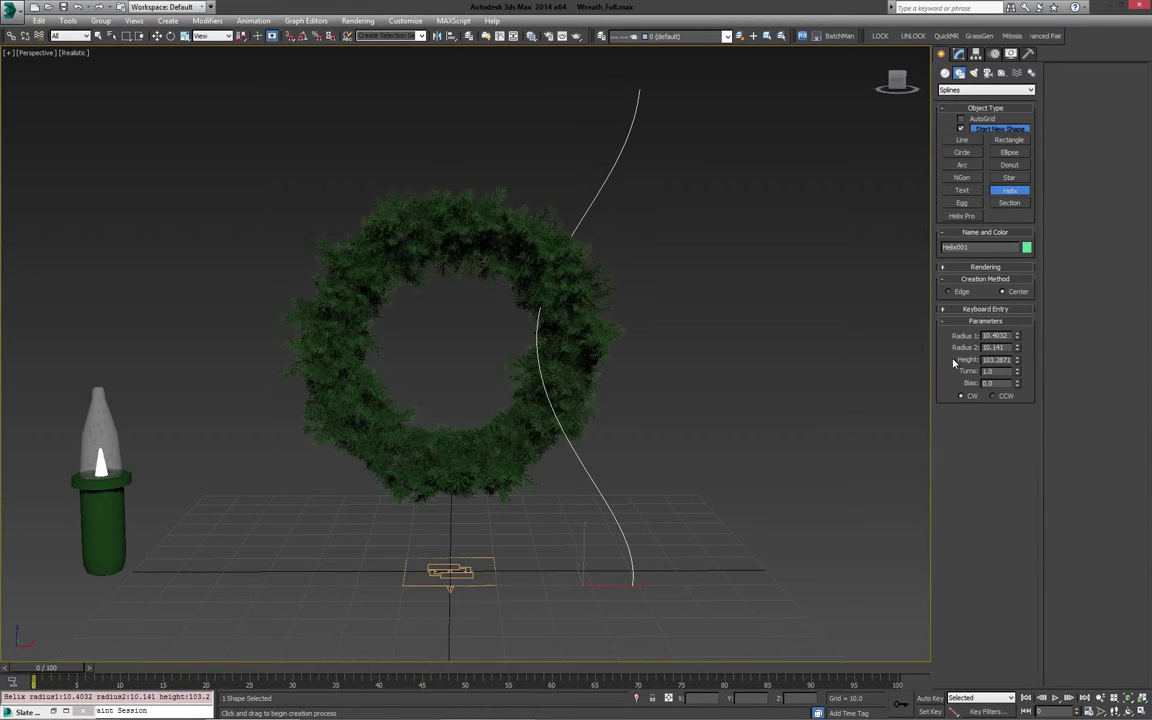
pyautogui.rightClick(743, 270)
# - Set the helix's Radius 1 and Radius 2 to 10, its height to 125 and its turns to 10
pyautogui.click(962, 55)
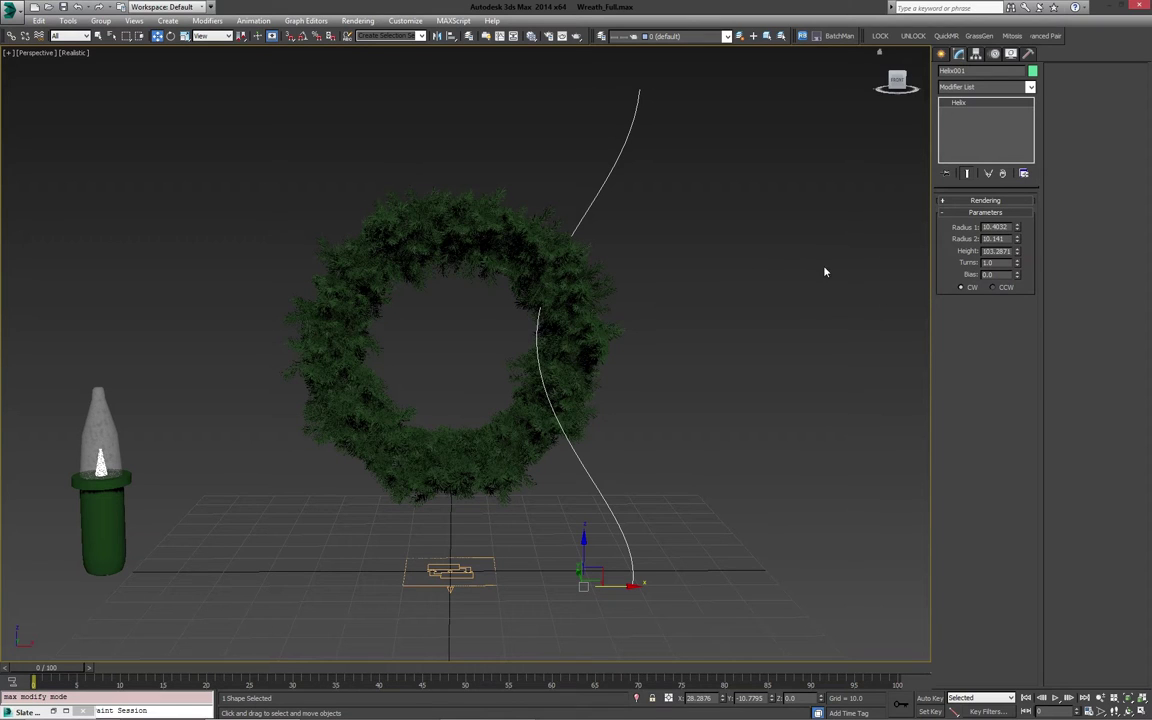
pyautogui.doubleClick(1000, 227)
pyautogui.write('10')
pyautogui.press('Tab')
pyautogui.write('10')
pyautogui.press('Return')
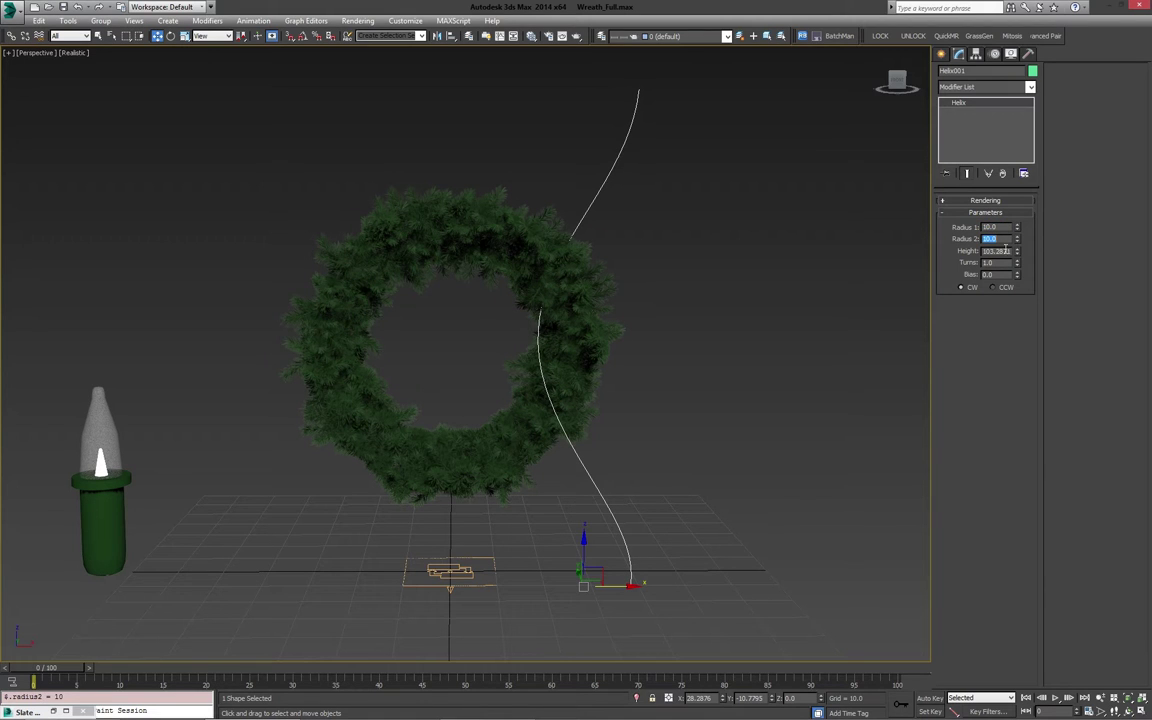
pyautogui.doubleClick(1003, 252)
pyautogui.write('125')
pyautogui.press('Return')
pyautogui.scroll(-2, 622, 350)
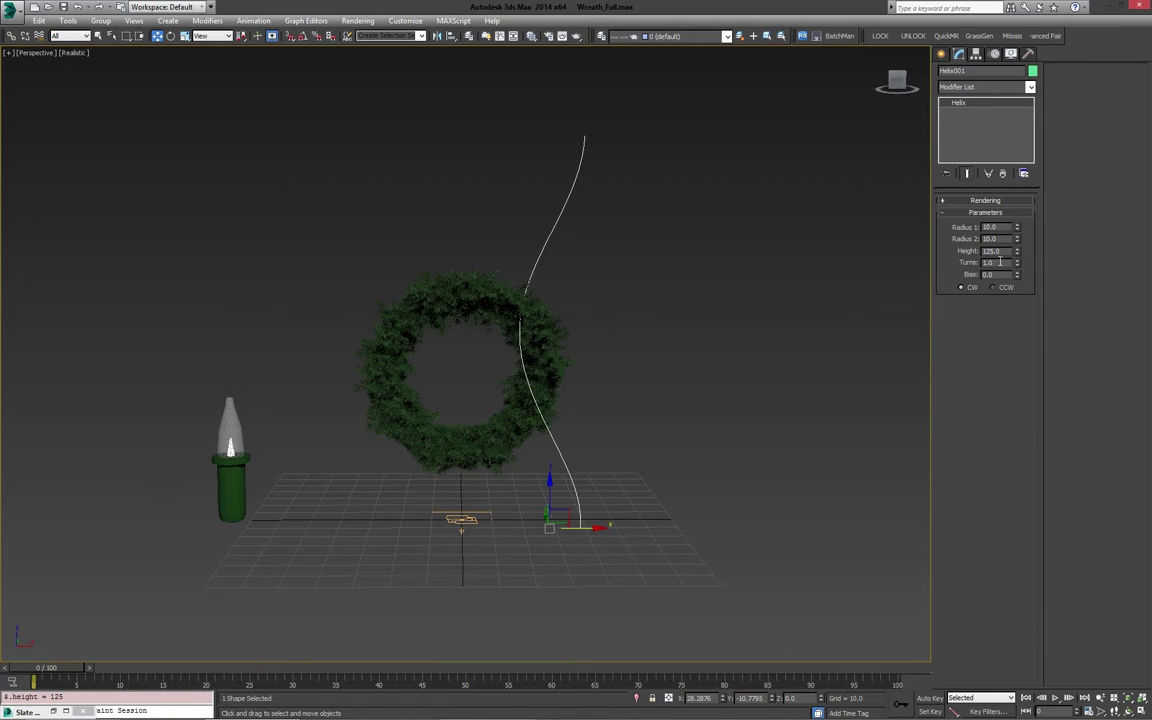
pyautogui.write('10')
pyautogui.press('Return')
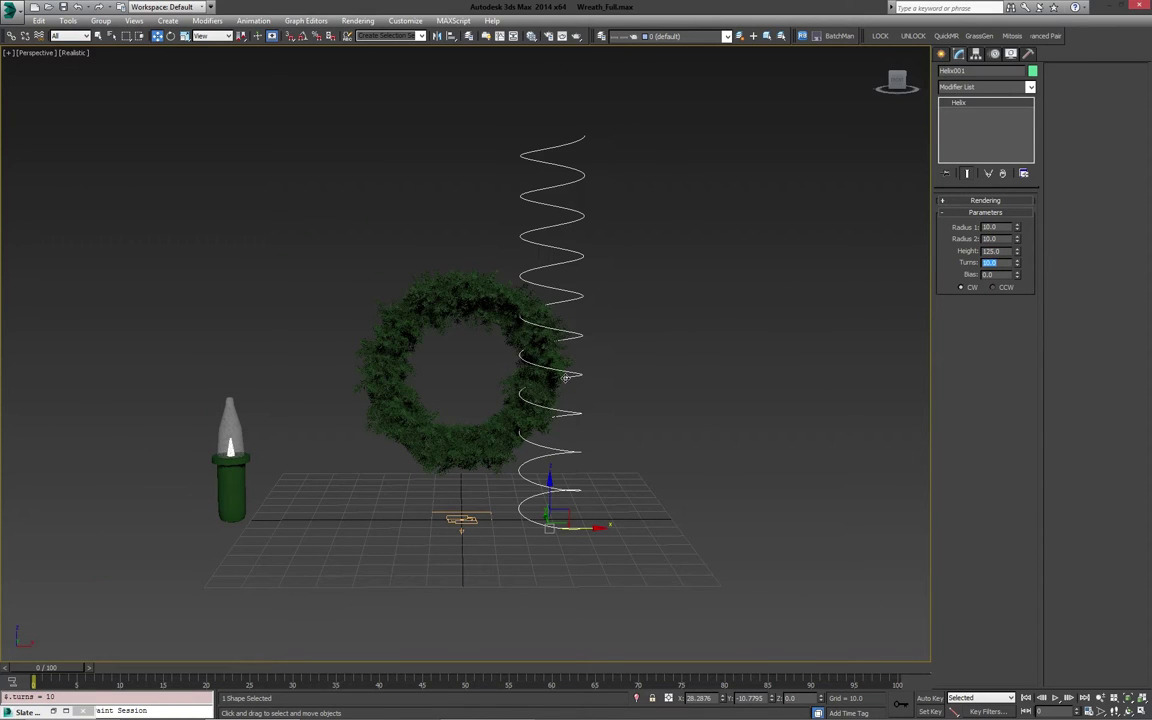
# - Apply a Bend modifier to the helix with an angle of 360 around the Z axis
pyautogui.click(973, 90)
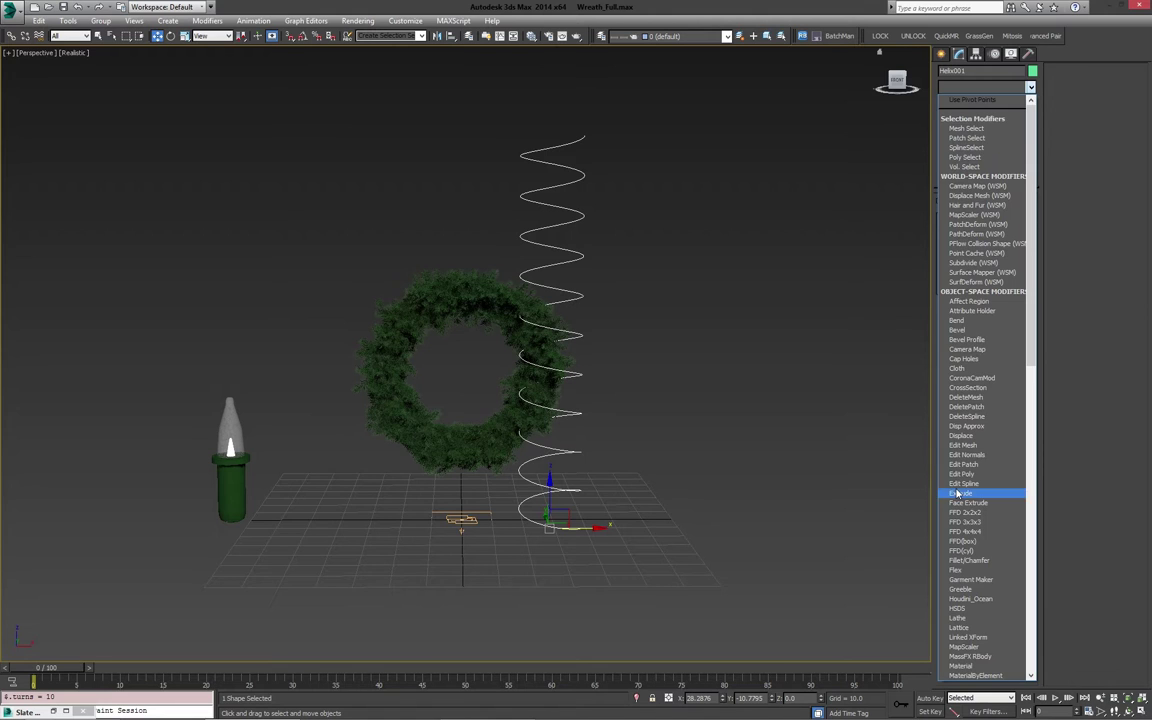
pyautogui.click(1000, 321)
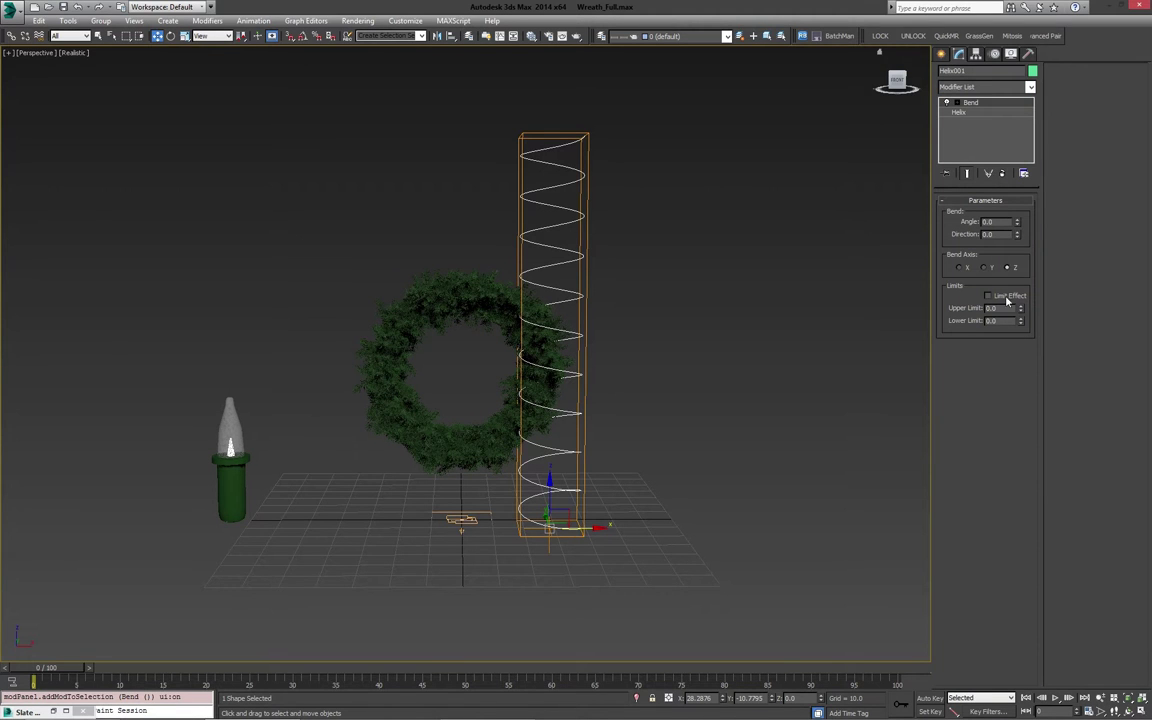
pyautogui.moveTo(1014, 225); pyautogui.dragTo(1033, 461)
pyautogui.doubleClick(1000, 222)
pyautogui.write('360')
pyautogui.press('Return')
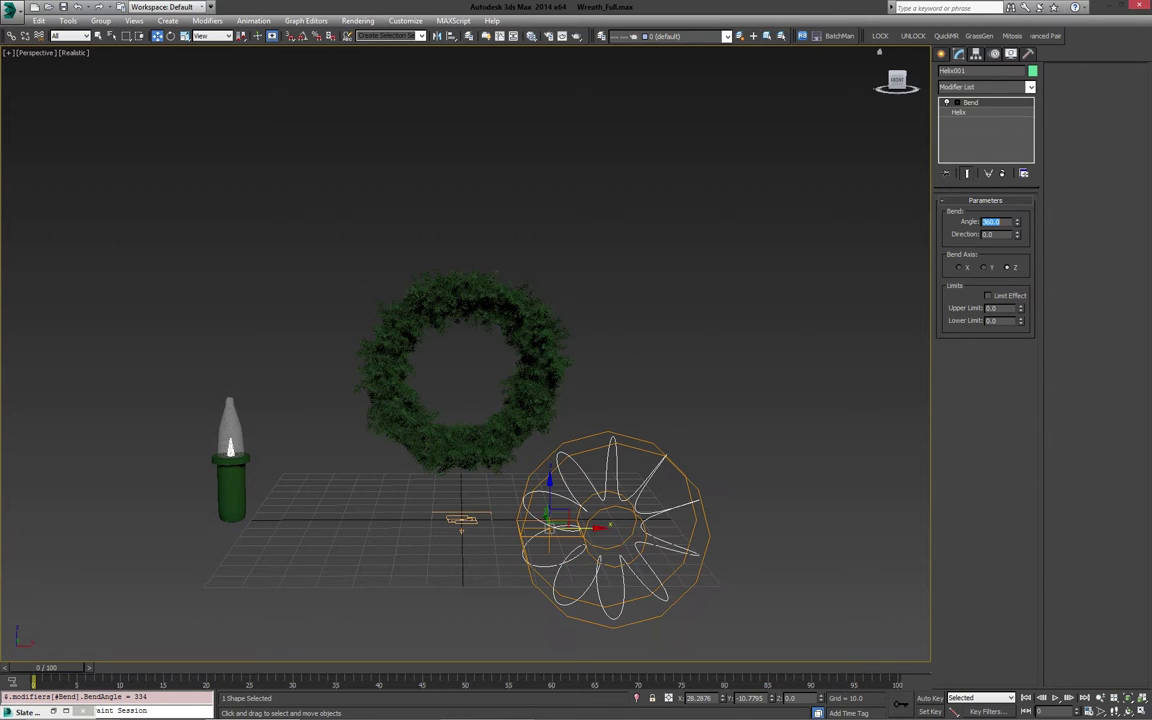
# - Move the bent helix onto the wreath, to about X -21.56, Y -5.06 and Z 52.22
pyautogui.moveTo(484, 602); pyautogui.dragTo(372, 558, button='middle')
pyautogui.moveTo(460, 487); pyautogui.dragTo(330, 316)
pyautogui.scroll(3, 346, 408)
pyautogui.moveTo(347, 408)
pyautogui.keyDown('alt'); pyautogui.mouseDown(button='middle')
pyautogui.moveTo(422, 465)
pyautogui.moveTo(327, 417)
pyautogui.mouseUp(button='middle'); pyautogui.keyUp('alt')
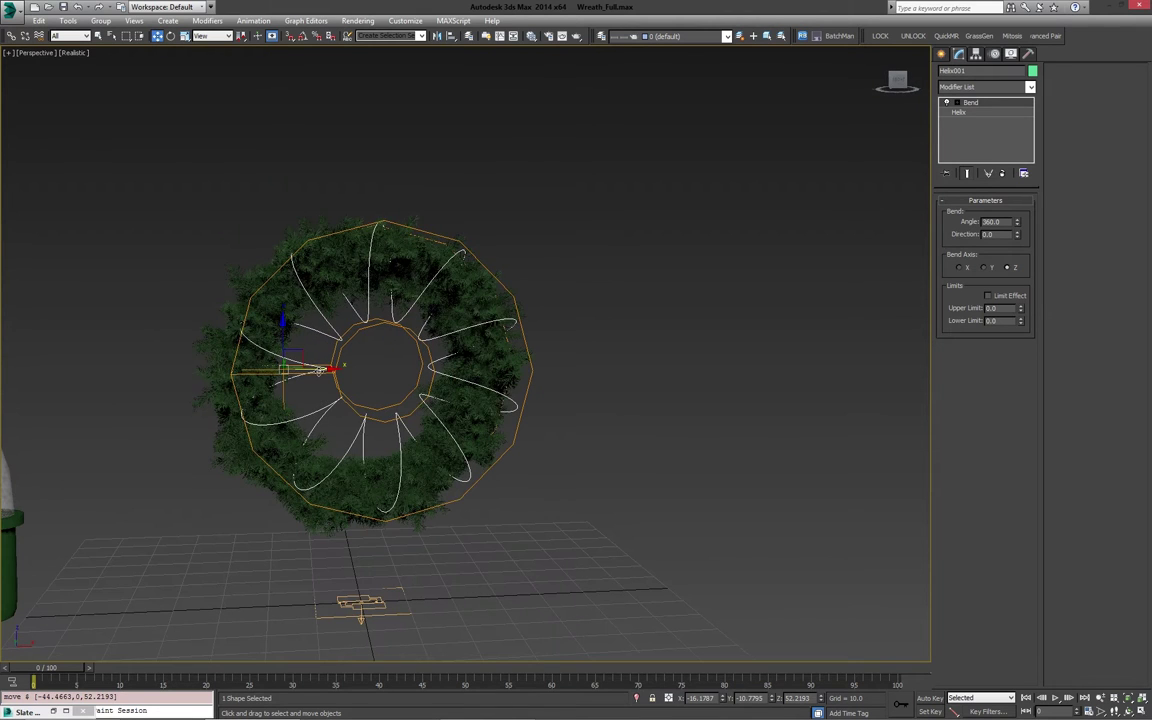
pyautogui.moveTo(323, 369); pyautogui.dragTo(293, 369)
pyautogui.keyDown('alt'); pyautogui.moveTo(293, 369); pyautogui.dragTo(412, 412, button='middle'); pyautogui.keyUp('alt')
pyautogui.moveTo(412, 412); pyautogui.dragTo(530, 415, button='middle')
pyautogui.moveTo(283, 417); pyautogui.dragTo(258, 416)
pyautogui.keyDown('alt'); pyautogui.moveTo(260, 418); pyautogui.dragTo(448, 464, button='middle'); pyautogui.keyUp('alt')
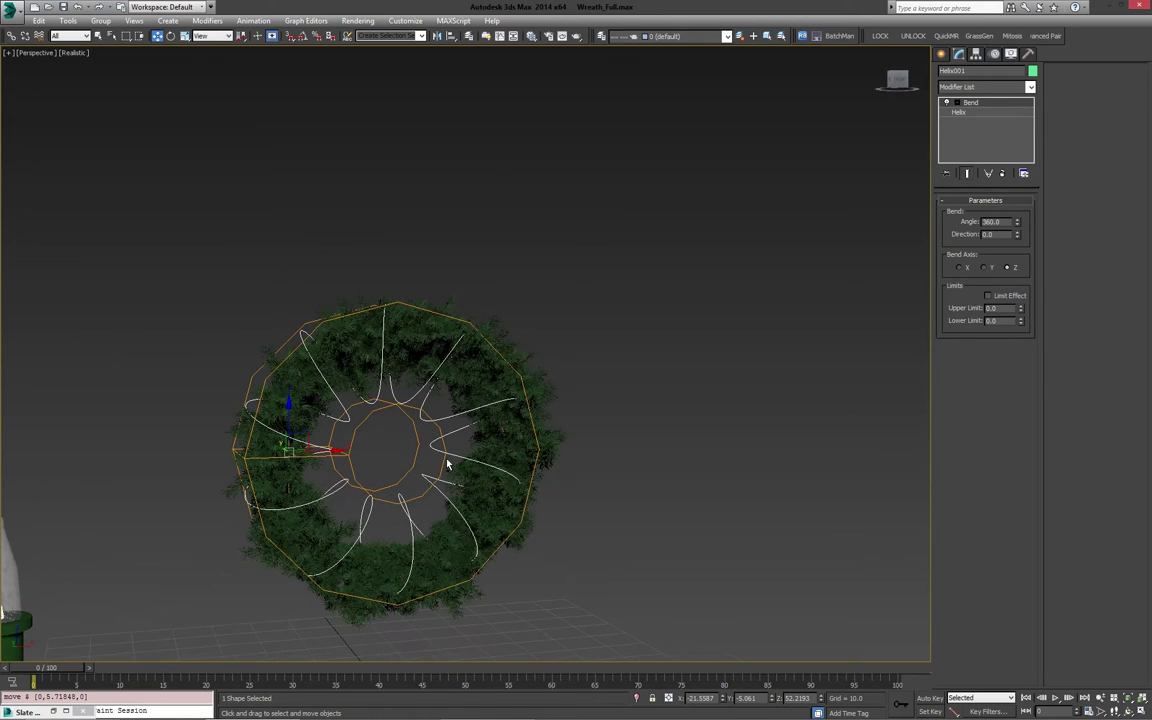
# - Set the base helix's height to 152.5 and shift it by about -2.13 along X to fit the wreath
pyautogui.click(962, 112)
pyautogui.moveTo(1017, 252); pyautogui.dragTo(1016, 235)
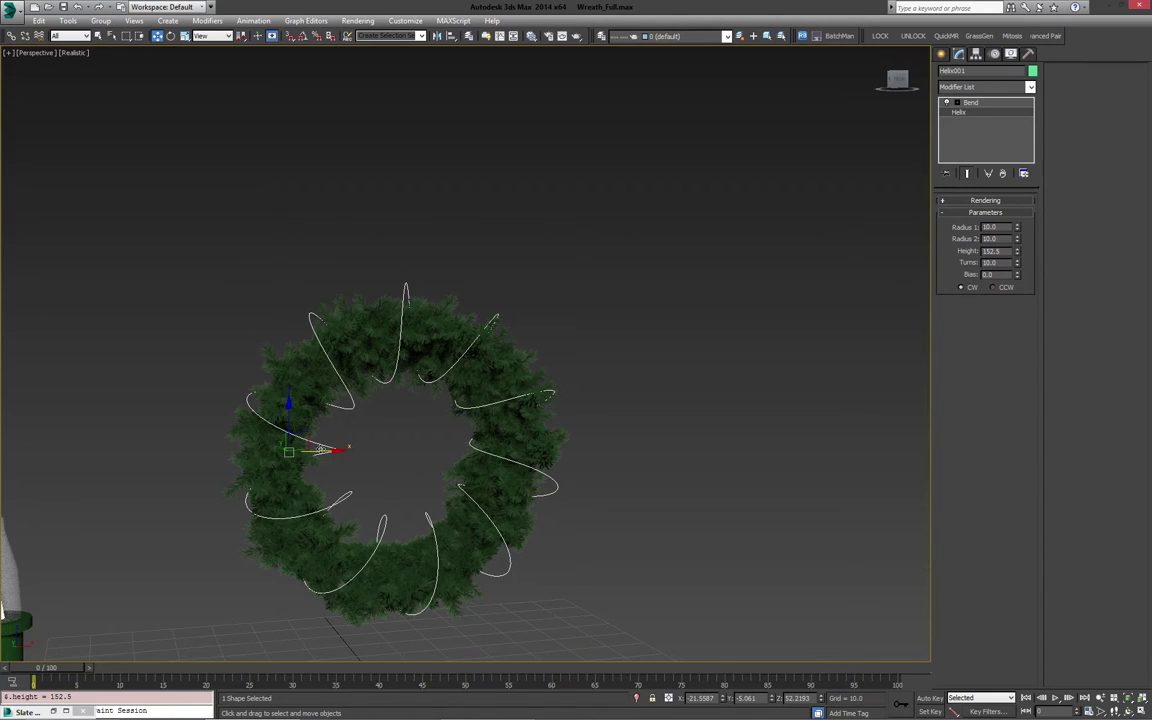
pyautogui.moveTo(331, 451); pyautogui.dragTo(319, 449)
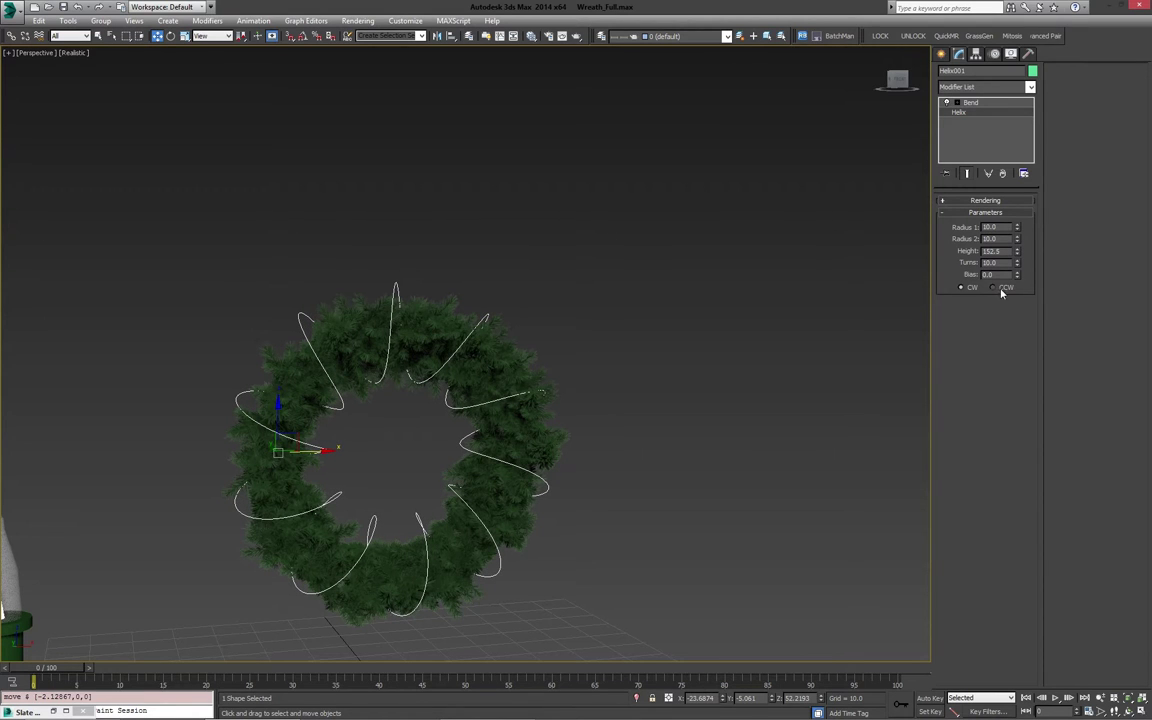
# - Set both helix radii to 5 and lower the helix by about 1.73 along Z
pyautogui.doubleClick(1003, 227)
pyautogui.write('5')
pyautogui.press('Tab')
pyautogui.write('5')
pyautogui.press('Return')
pyautogui.moveTo(403, 440); pyautogui.dragTo(407, 392, button='middle')
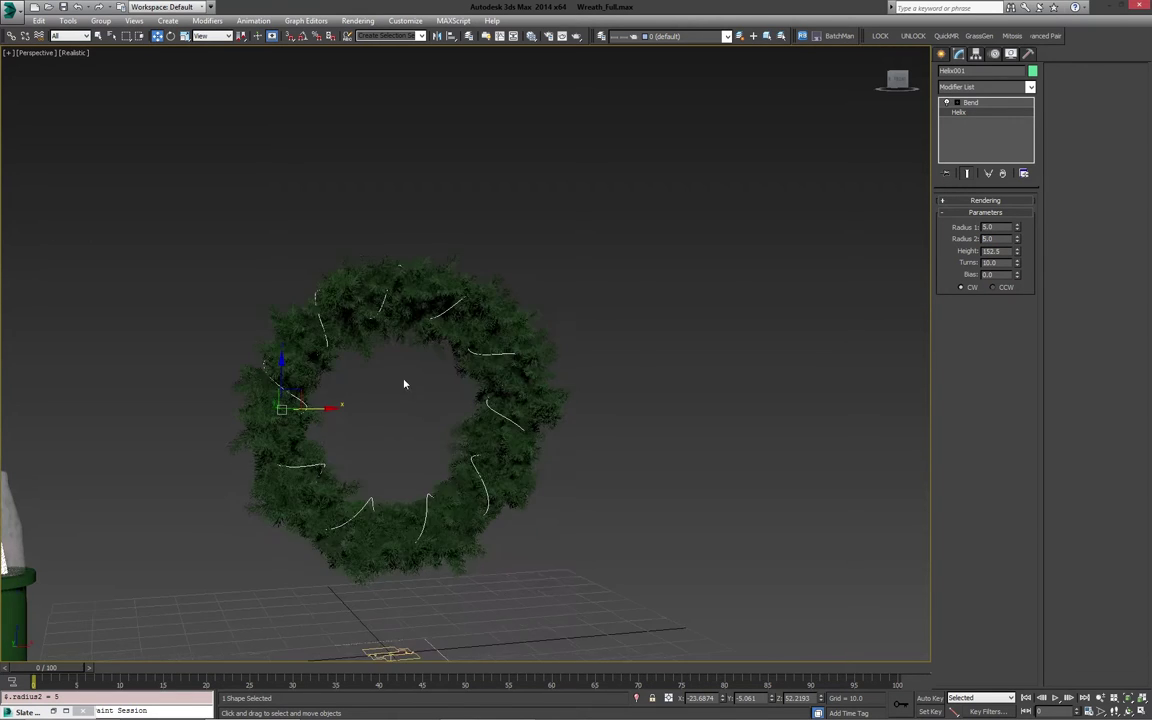
pyautogui.scroll(4, 390, 400)
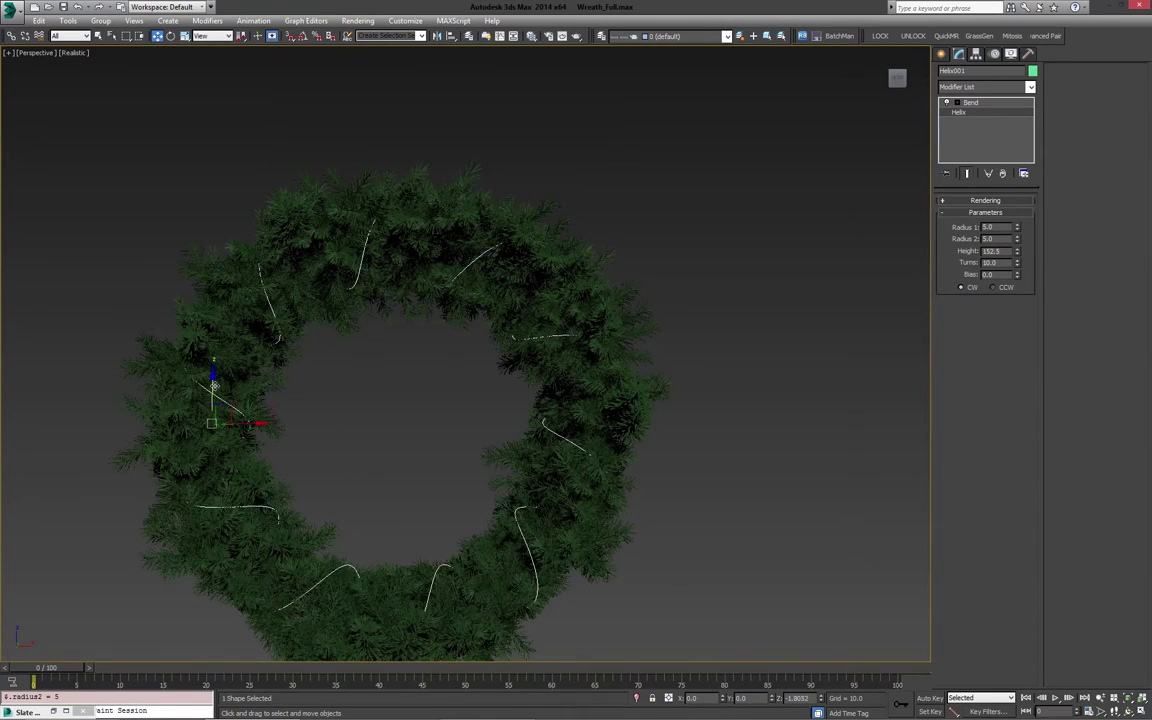
pyautogui.moveTo(215, 386); pyautogui.dragTo(214, 384)
pyautogui.keyDown('alt'); pyautogui.moveTo(358, 443); pyautogui.dragTo(408, 440, button='middle'); pyautogui.keyUp('alt')
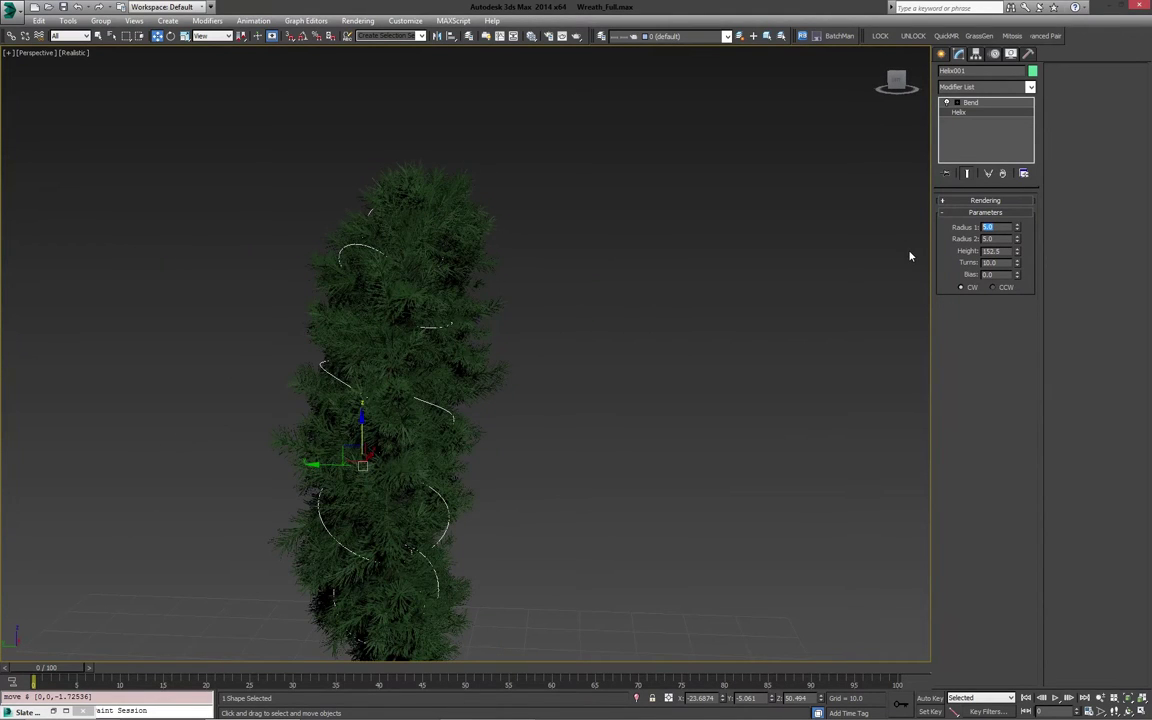
# - Set both helix radii to 3.5 and nudge the helix along Y to about -5.4, leaving nothing selected
pyautogui.write('3.5')
pyautogui.press('Tab')
pyautogui.write('3.5')
pyautogui.press('Return')
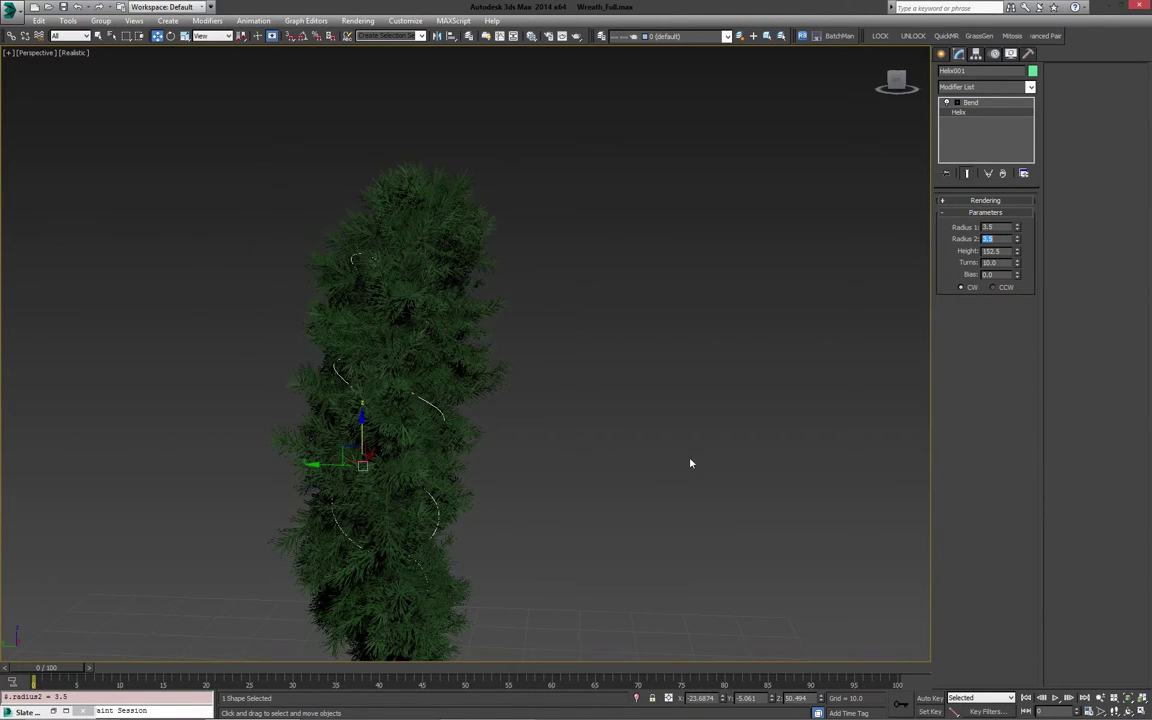
pyautogui.keyDown('alt'); pyautogui.moveTo(668, 481); pyautogui.dragTo(609, 478, button='middle'); pyautogui.keyUp('alt')
pyautogui.moveTo(352, 455); pyautogui.dragTo(363, 454)
pyautogui.keyDown('alt'); pyautogui.moveTo(450, 501); pyautogui.dragTo(486, 483, button='middle'); pyautogui.keyUp('alt')
pyautogui.click(545, 420)
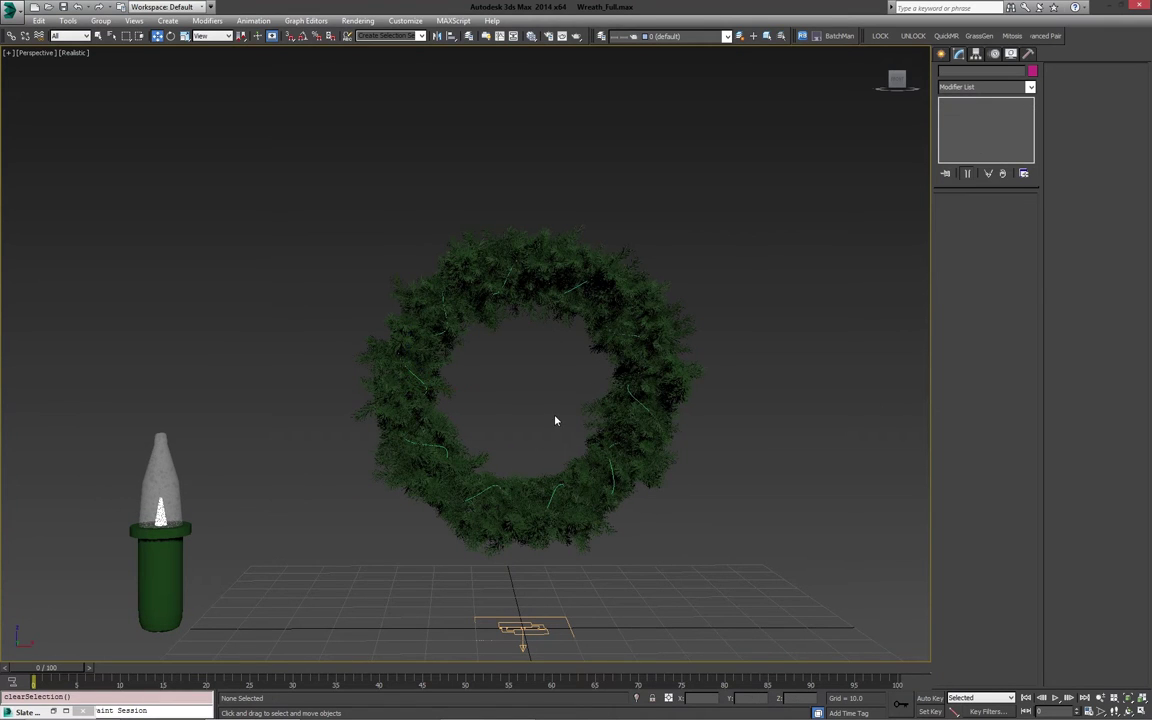
# - Rename the helix around the wreath as Light Cord
pyautogui.click(647, 397)
pyautogui.click(990, 75)
pyautogui.write('Light Cord')
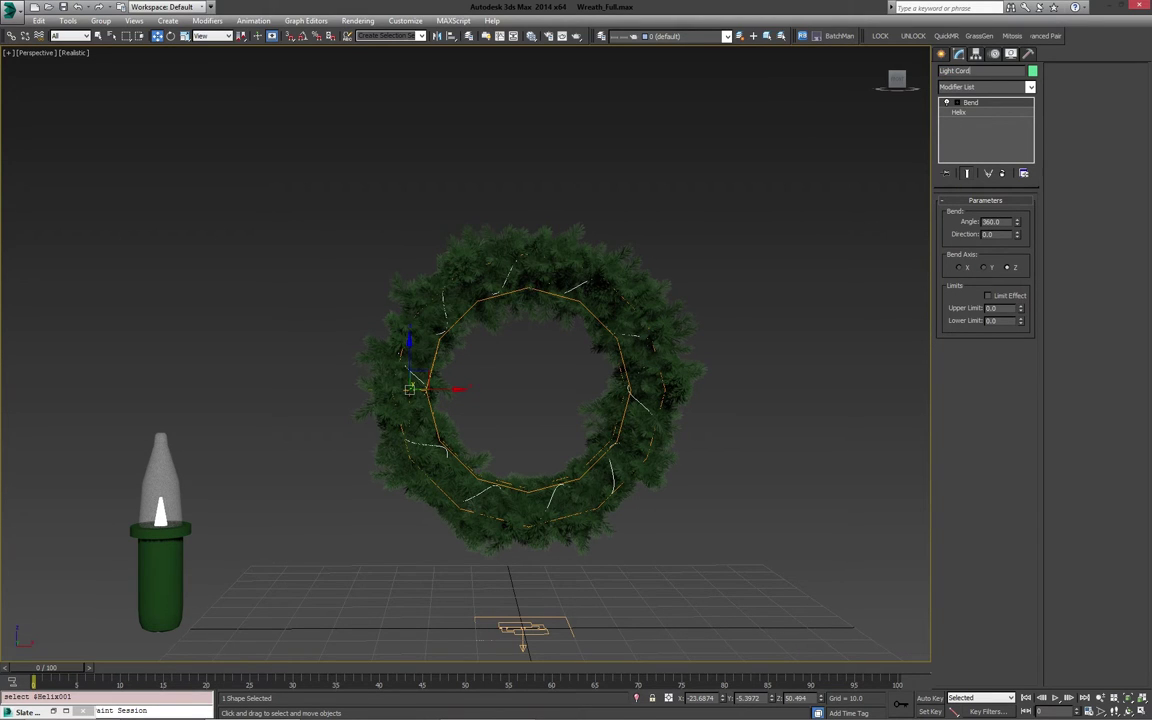
pyautogui.press('Return')
pyautogui.keyDown('alt'); pyautogui.moveTo(553, 380); pyautogui.dragTo(591, 389, button='middle'); pyautogui.keyUp('alt')
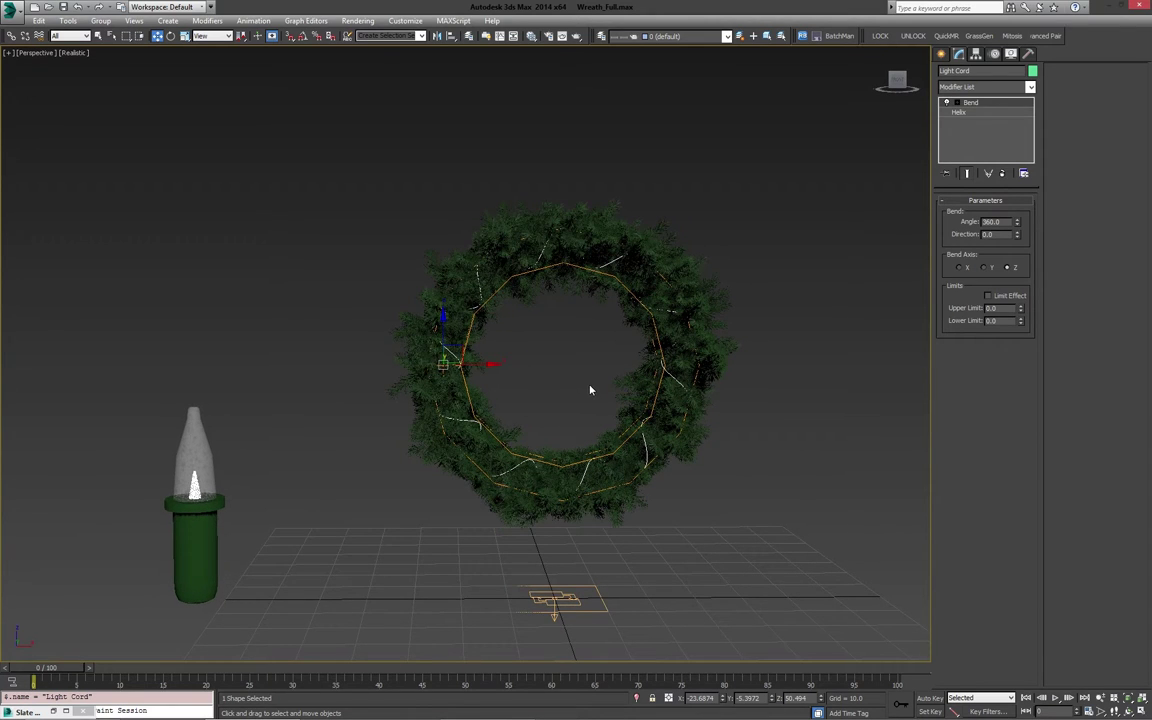
# - Open Particle View and turn off the PF Source 001 flow so the wreath's branches are not displayed
pyautogui.press('m')
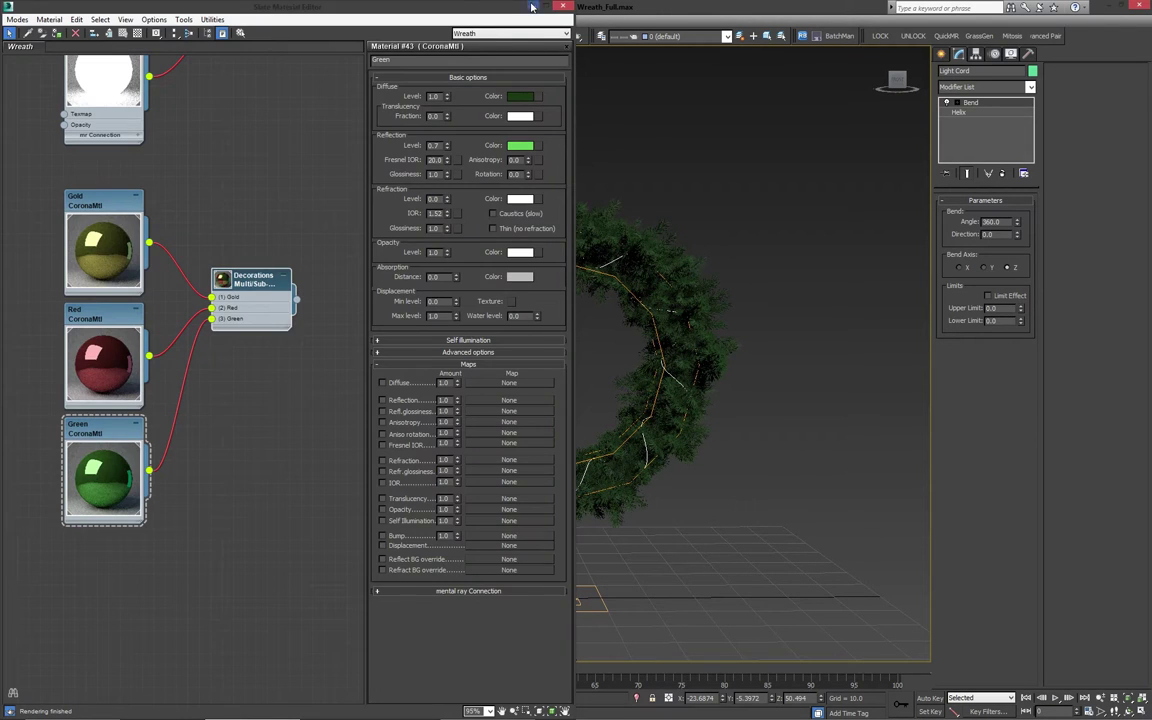
pyautogui.click(563, 6)
pyautogui.press('6')
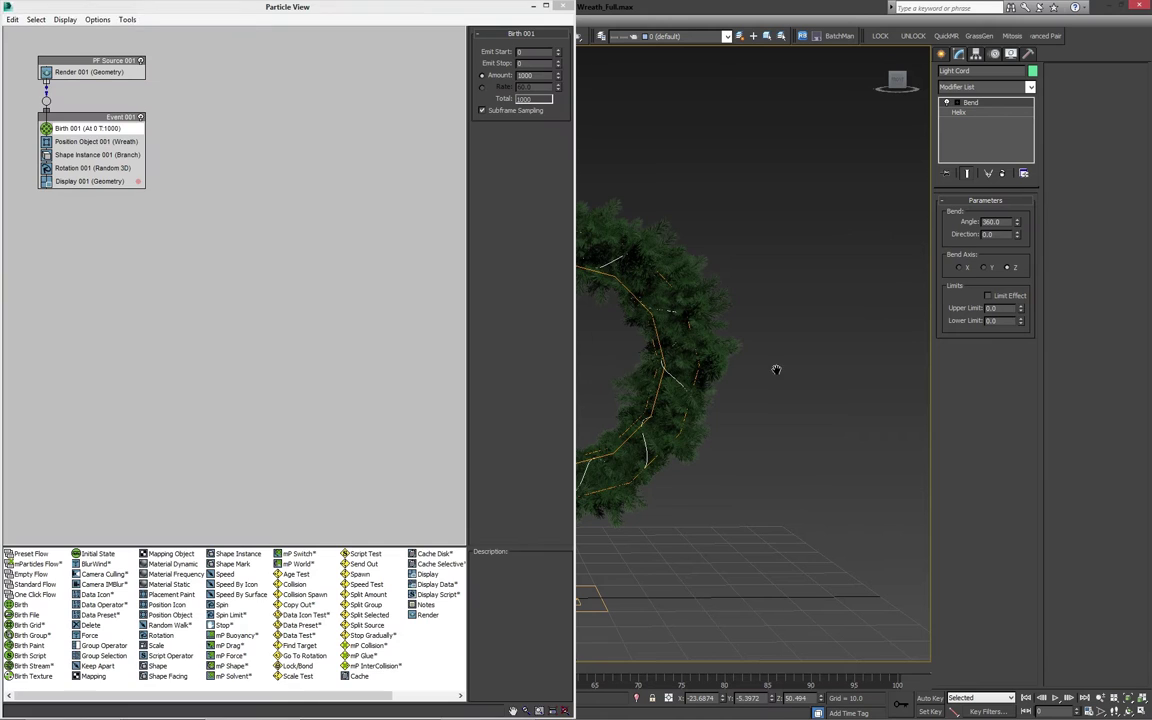
pyautogui.moveTo(776, 370); pyautogui.dragTo(925, 392, button='middle')
pyautogui.keyDown('alt'); pyautogui.moveTo(709, 391); pyautogui.dragTo(758, 416, button='middle'); pyautogui.keyUp('alt')
pyautogui.scroll(-3, 766, 405)
pyautogui.keyDown('alt'); pyautogui.moveTo(689, 362); pyautogui.dragTo(543, 457, button='middle'); pyautogui.keyUp('alt')
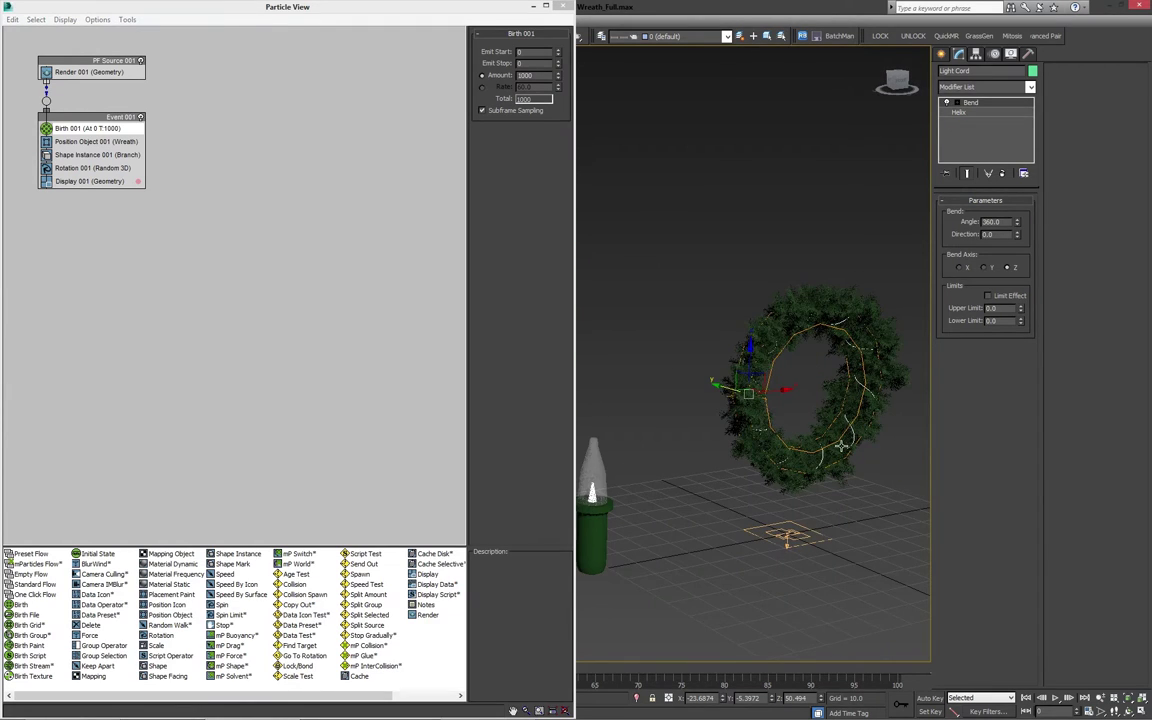
pyautogui.keyDown('alt'); pyautogui.moveTo(854, 378); pyautogui.dragTo(710, 405, button='middle'); pyautogui.keyUp('alt')
pyautogui.scroll(3, 764, 388)
pyautogui.scroll(-3, 804, 388)
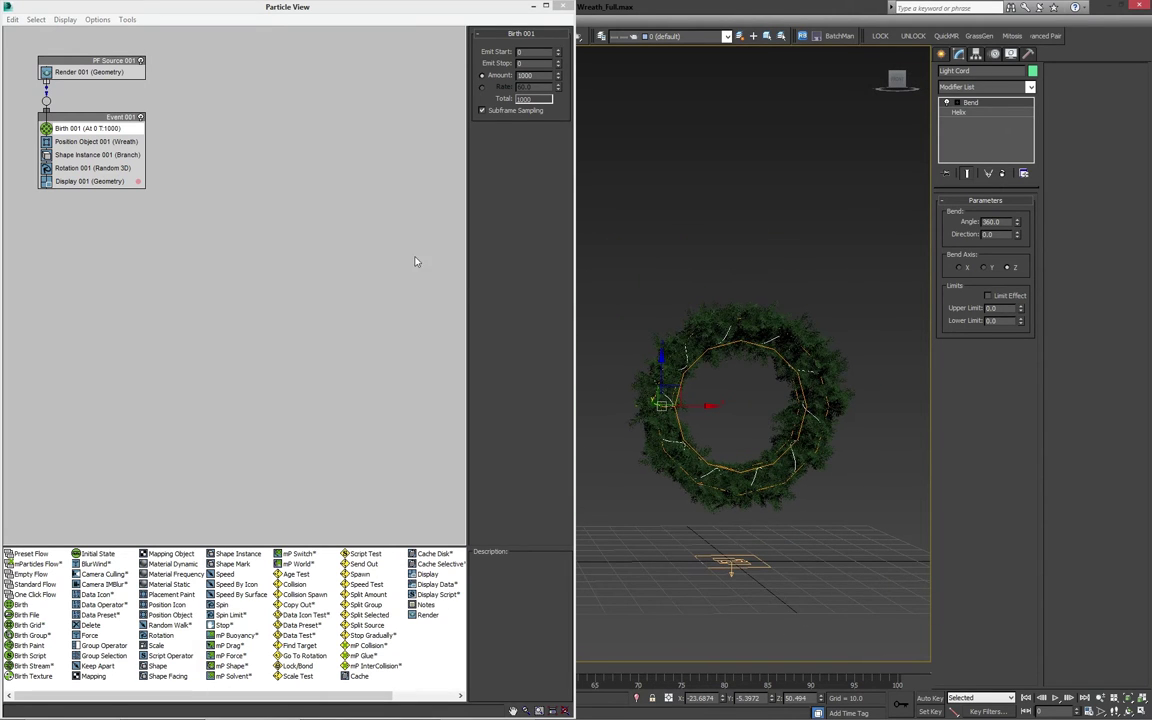
pyautogui.click(142, 62)
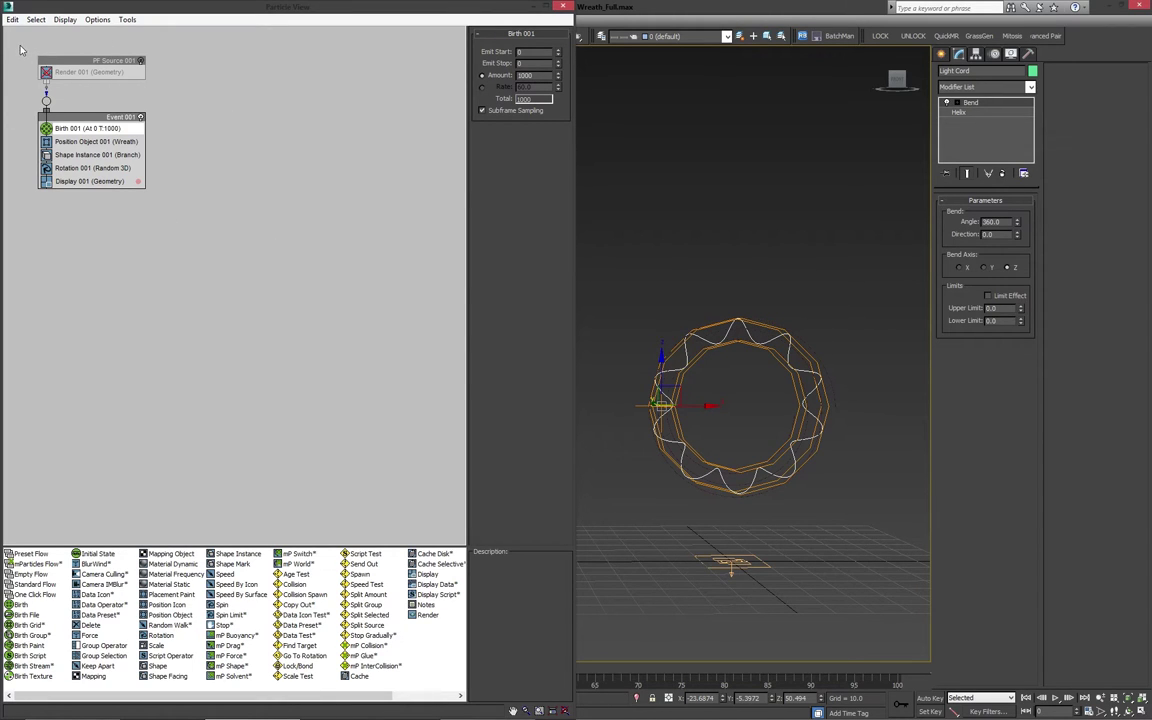
# - Duplicate the whole PF Source 001 flow with its event beside the original, cloning everything as a copy
pyautogui.moveTo(19, 35); pyautogui.dragTo(203, 226)
pyautogui.moveTo(66, 62)
pyautogui.keyDown('shift'); pyautogui.mouseDown()
pyautogui.moveTo(222, 62)
pyautogui.moveTo(211, 61)
pyautogui.mouseUp(); pyautogui.keyUp('shift')
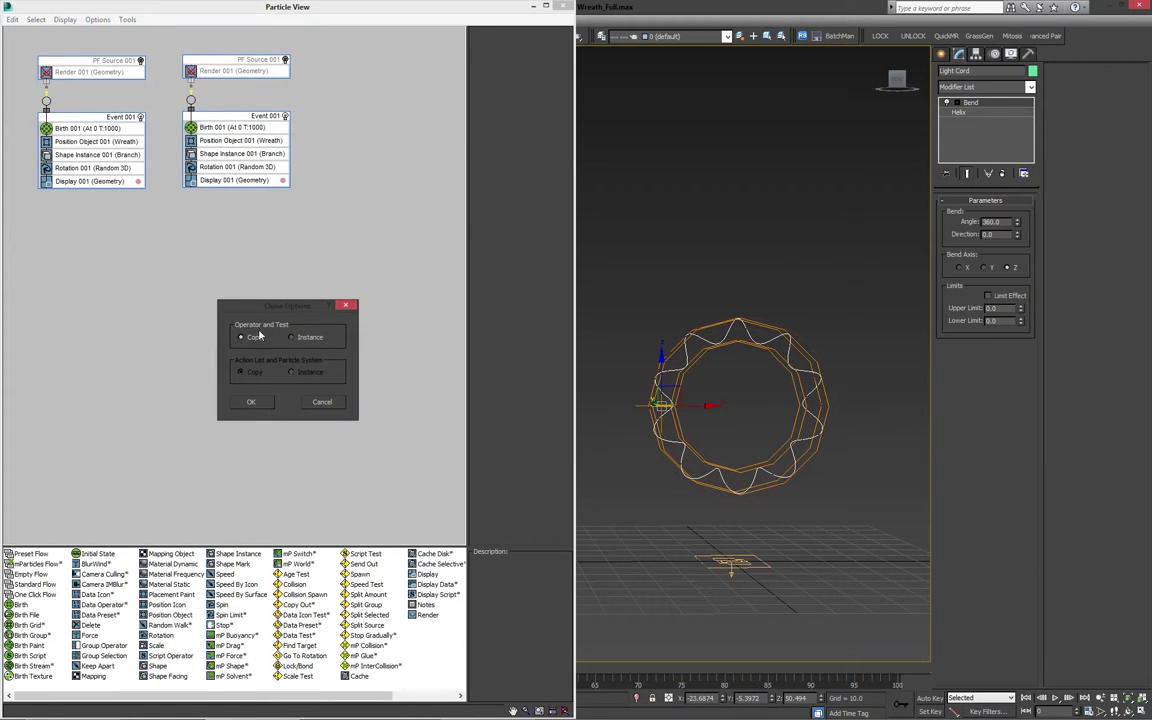
pyautogui.click(251, 402)
# - Rename the original particle flow as PFS_Wreath and the duplicated flow as PFS_Lights
pyautogui.rightClick(116, 63)
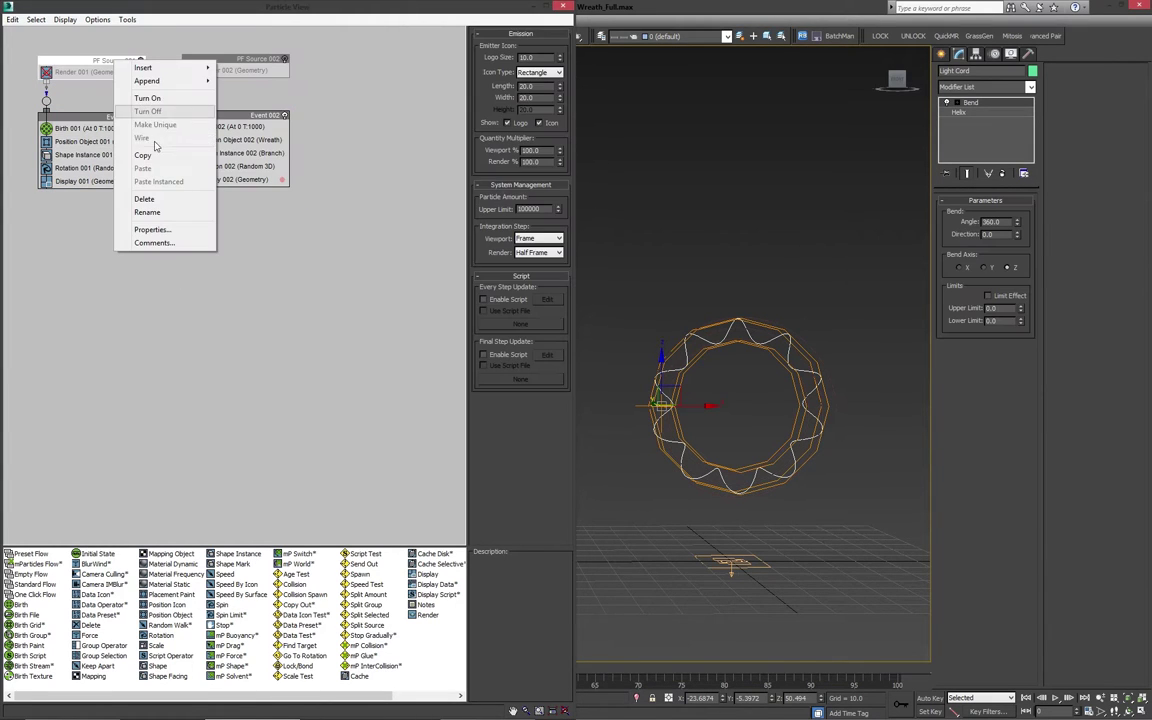
pyautogui.click(148, 212)
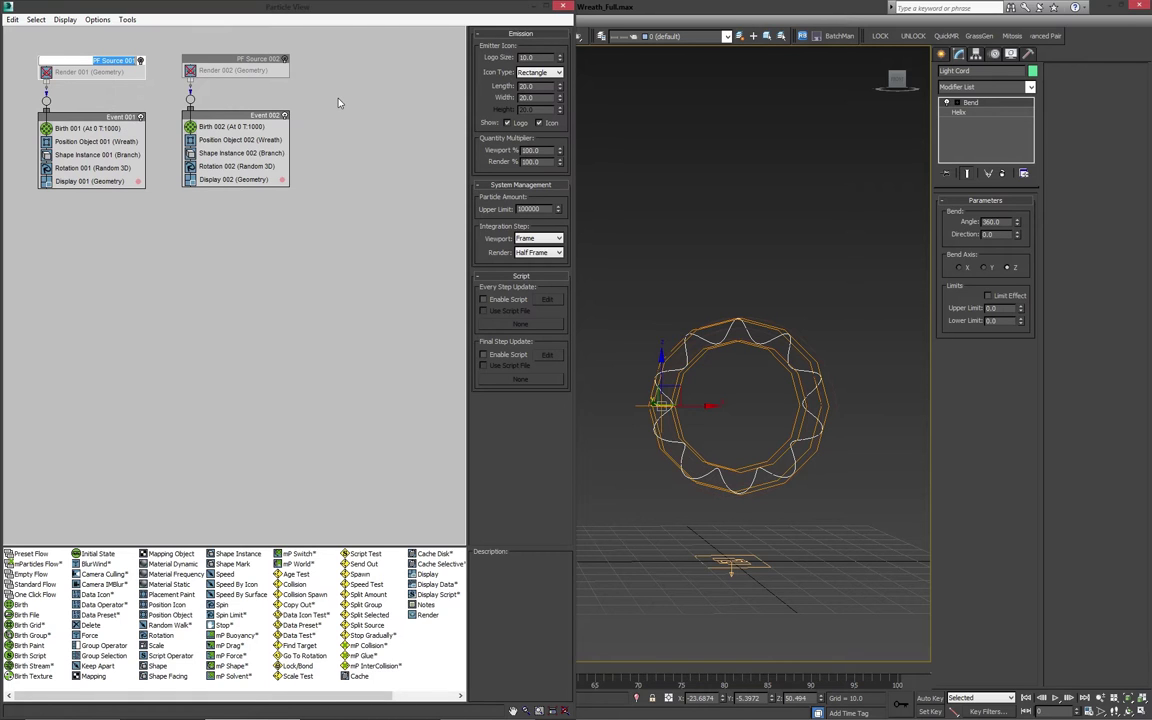
pyautogui.write('Wreath')
pyautogui.rightClick(243, 60)
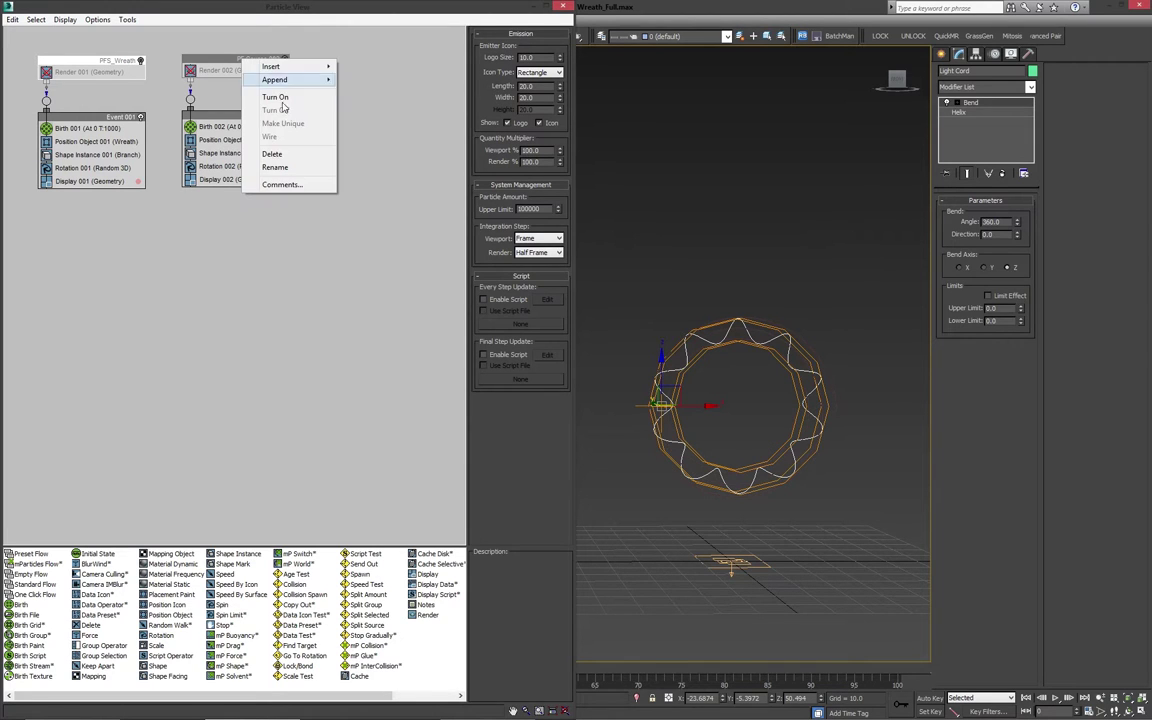
pyautogui.click(271, 167)
pyautogui.write('PFS_')
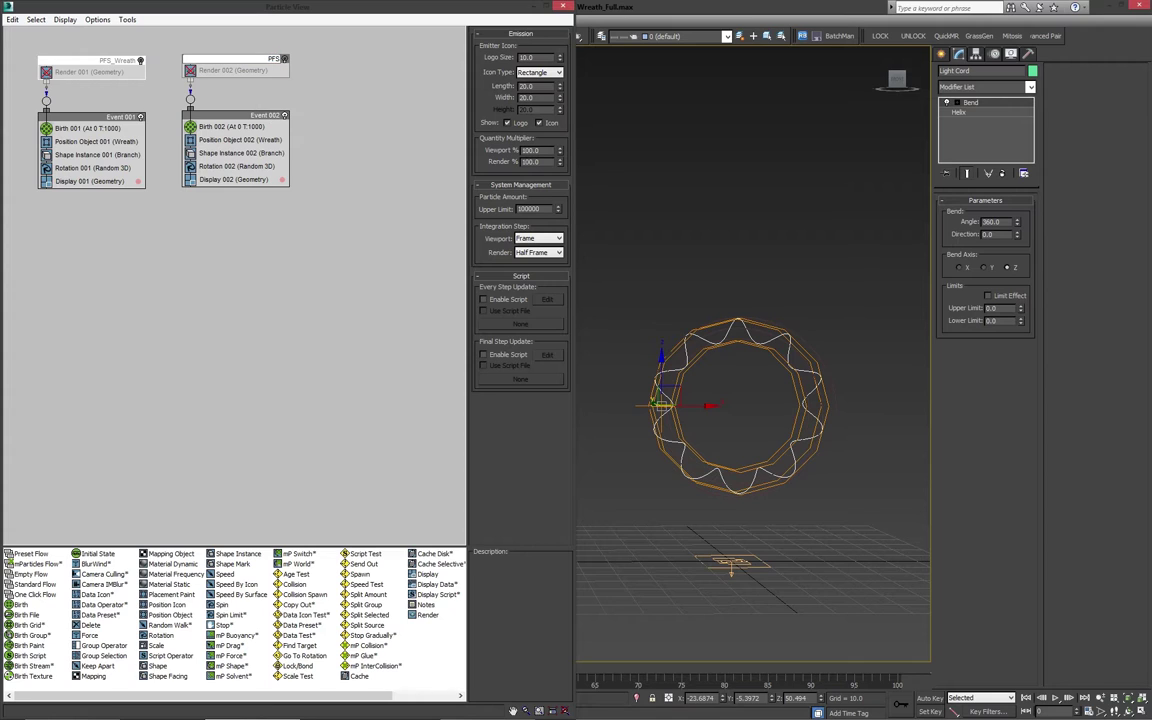
pyautogui.write('Lights')
pyautogui.press('Return')
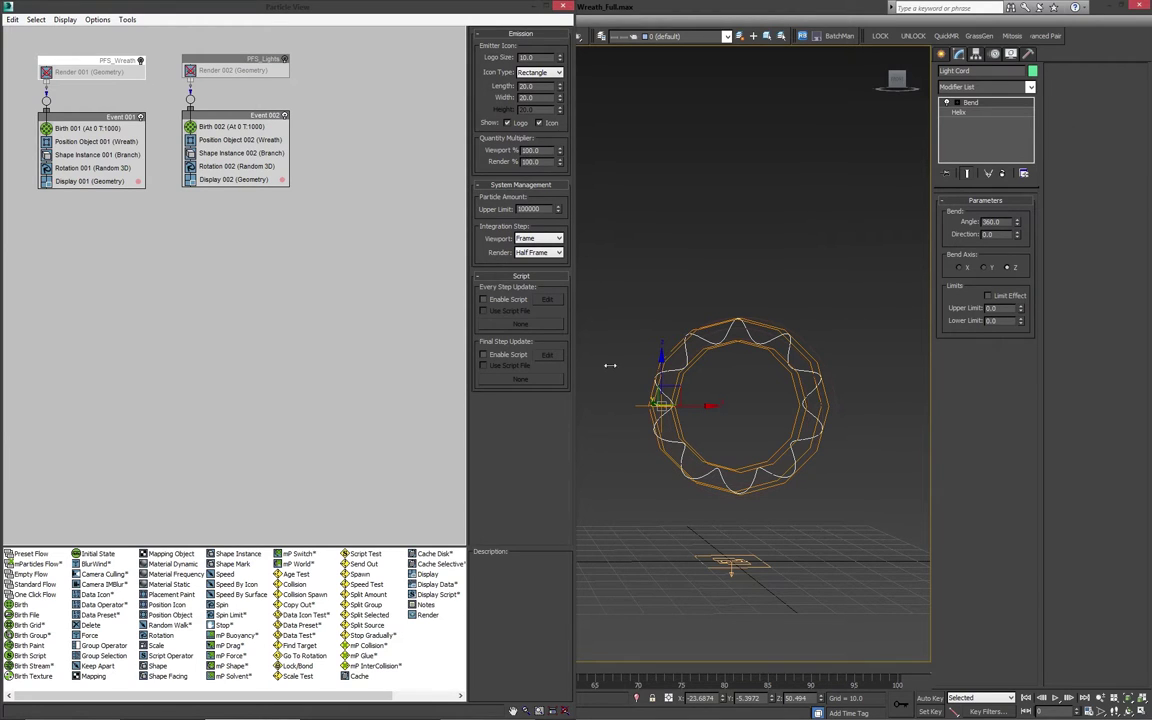
# - Select the Light bulb model and move it along X to about -49.8, closer to the wreath
pyautogui.keyDown('alt'); pyautogui.moveTo(680, 341); pyautogui.dragTo(689, 375, button='middle'); pyautogui.keyUp('alt')
pyautogui.scroll(-3, 648, 373)
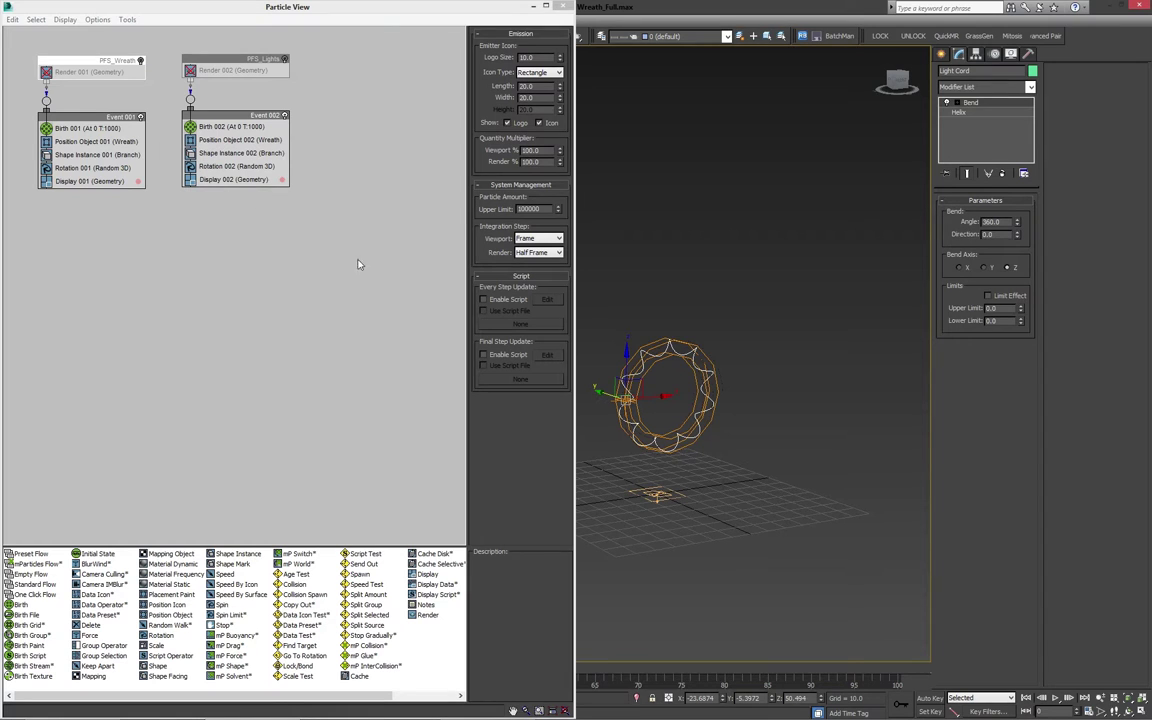
pyautogui.scroll(5, 707, 290)
pyautogui.keyDown('alt'); pyautogui.moveTo(717, 337); pyautogui.dragTo(753, 306, button='middle'); pyautogui.keyUp('alt')
pyautogui.click(190, 91)
pyautogui.scroll(-4, 790, 325)
pyautogui.moveTo(757, 339); pyautogui.dragTo(832, 333, button='middle')
pyautogui.scroll(3, 715, 368)
pyautogui.scroll(-3, 735, 347)
pyautogui.click(625, 448)
pyautogui.keyDown('alt'); pyautogui.moveTo(776, 394); pyautogui.dragTo(722, 412, button='middle'); pyautogui.keyUp('alt')
pyautogui.moveTo(651, 484); pyautogui.dragTo(736, 485)
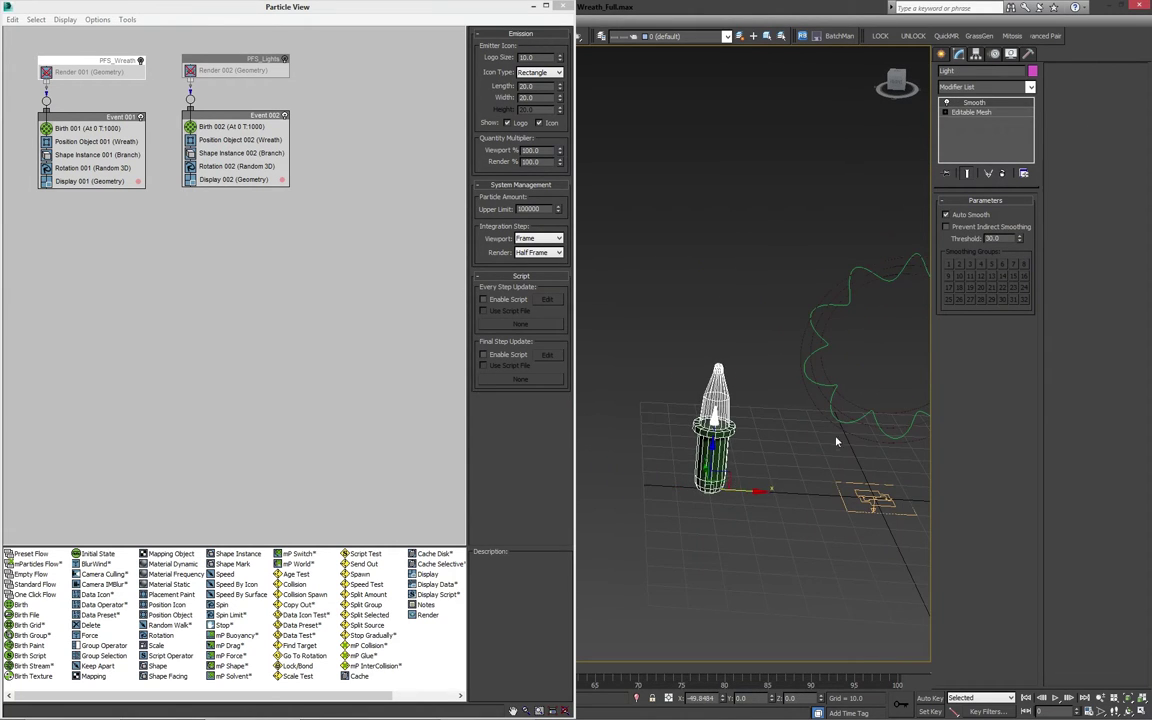
# - Select the Light Cord around the wreath and open its base Helix parameters
pyautogui.keyDown('alt'); pyautogui.moveTo(830, 441); pyautogui.dragTo(818, 399, button='middle'); pyautogui.keyUp('alt')
pyautogui.click(834, 376)
pyautogui.click(833, 378)
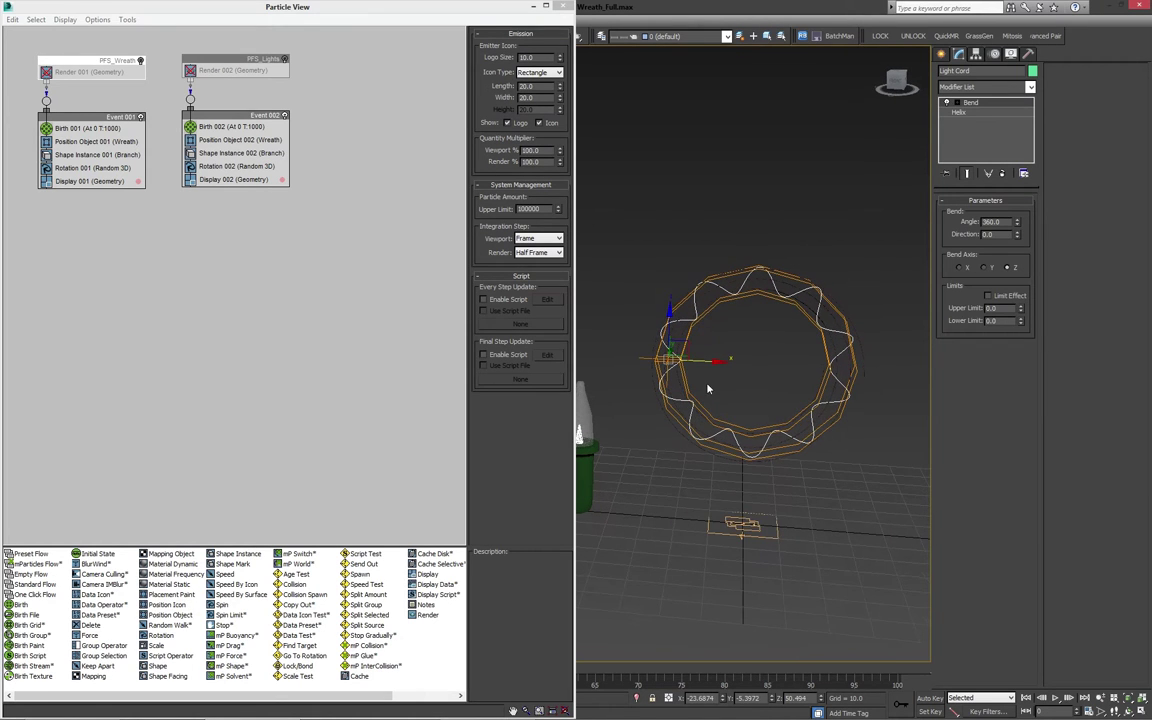
pyautogui.click(969, 114)
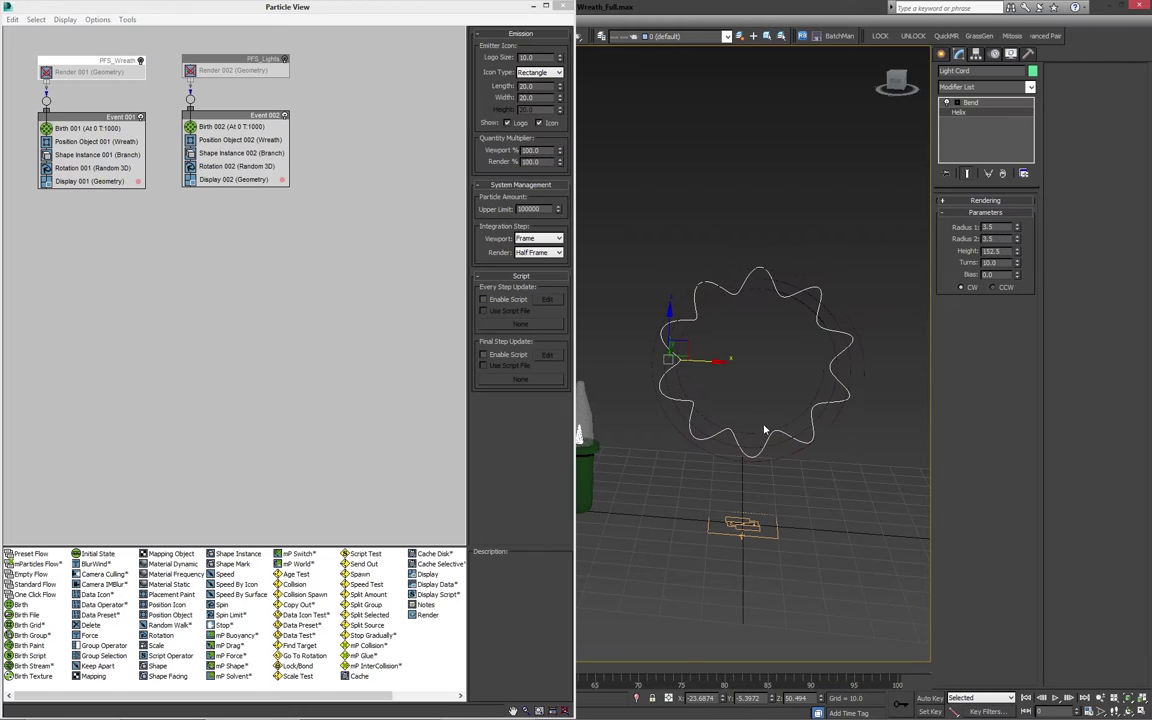
# - Remove Wreath from the emitter objects of Position Object 002 and look for the Light Cord among the selectable emitters
pyautogui.click(240, 140)
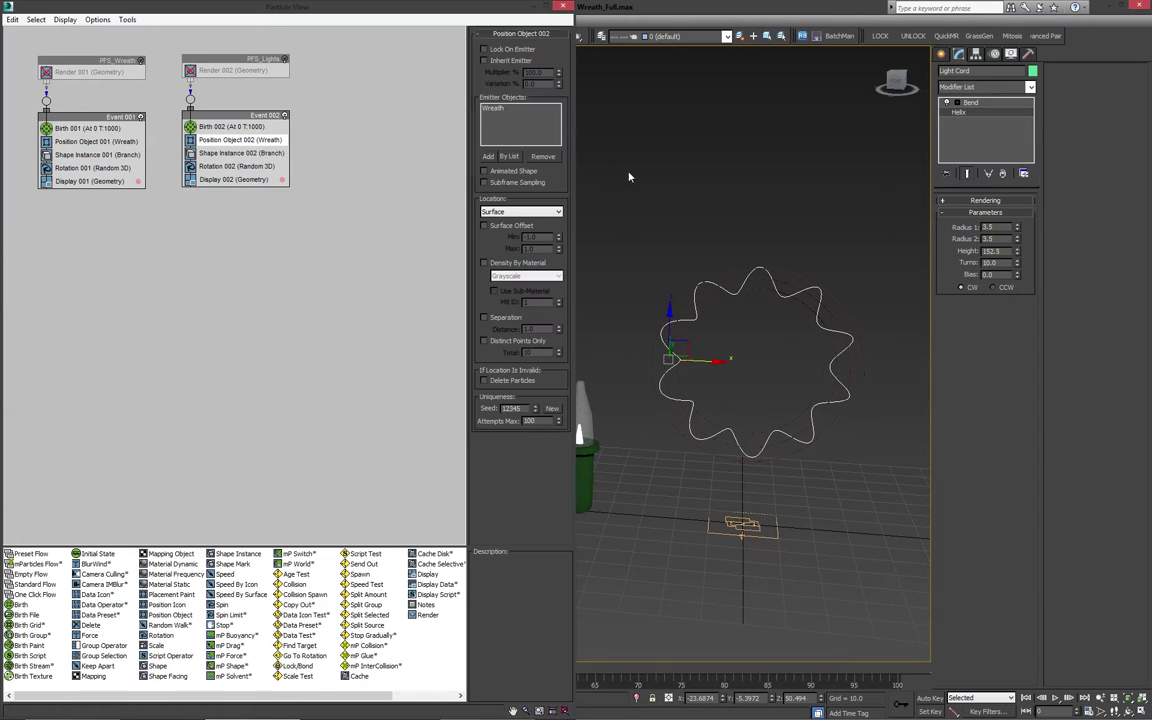
pyautogui.click(492, 108)
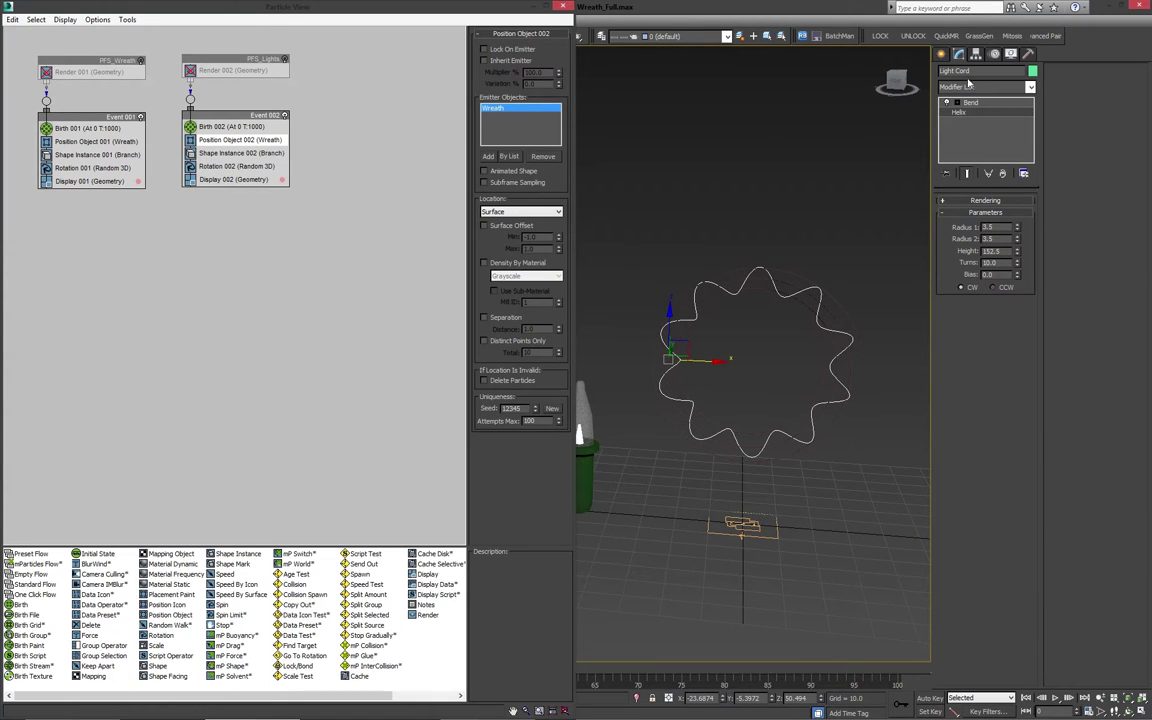
pyautogui.click(542, 157)
pyautogui.click(511, 157)
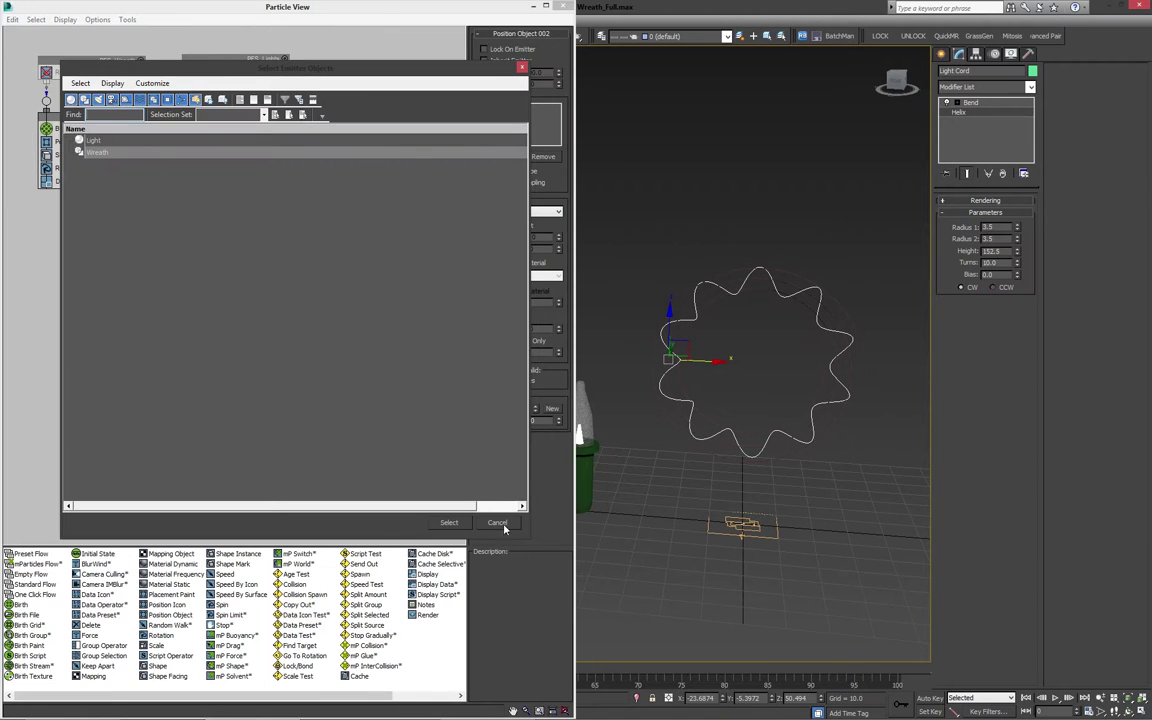
pyautogui.click(500, 523)
# - Enable the Light Cord's thickness in the viewport with a radial thickness of 0.15, and recheck the selectable emitters
pyautogui.click(985, 200)
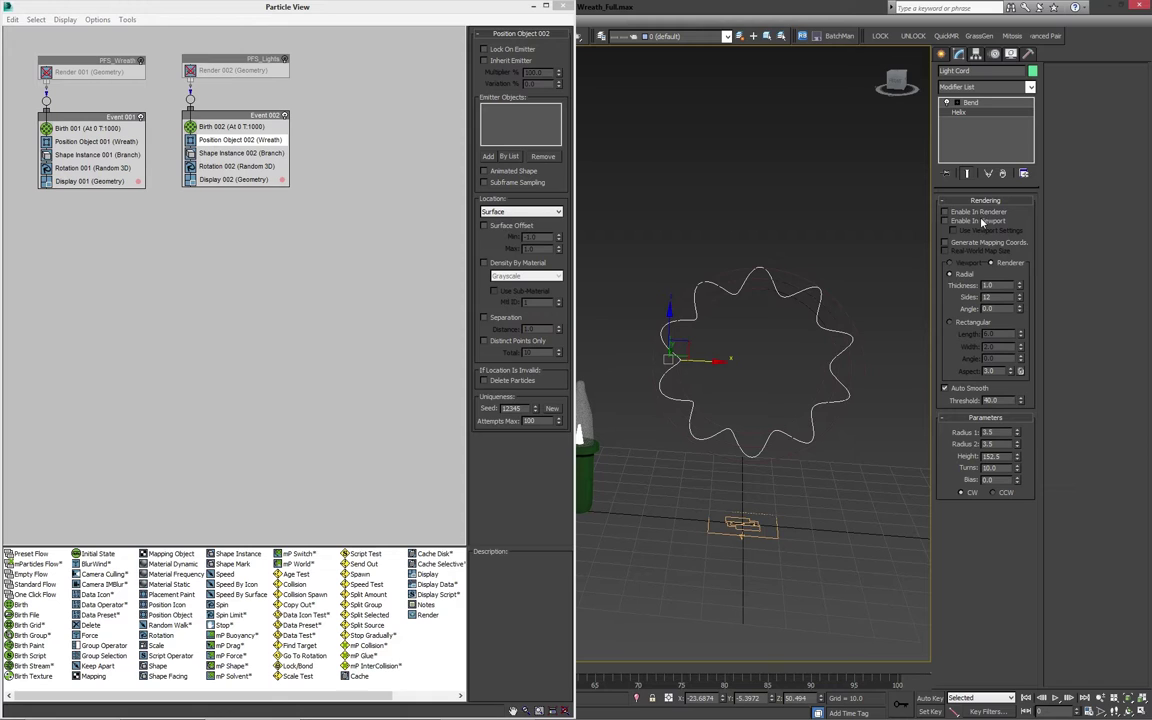
pyautogui.click(980, 222)
pyautogui.moveTo(1002, 287); pyautogui.dragTo(921, 298)
pyautogui.write('.15')
pyautogui.press('Return')
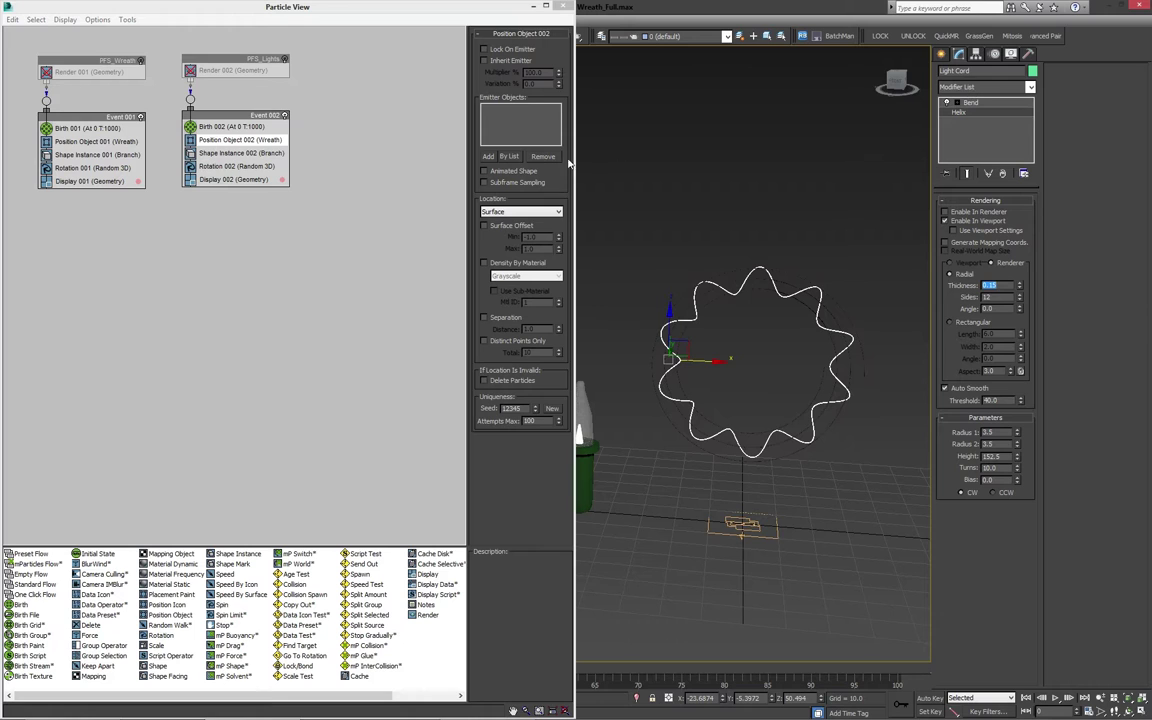
pyautogui.click(509, 156)
pyautogui.click(497, 523)
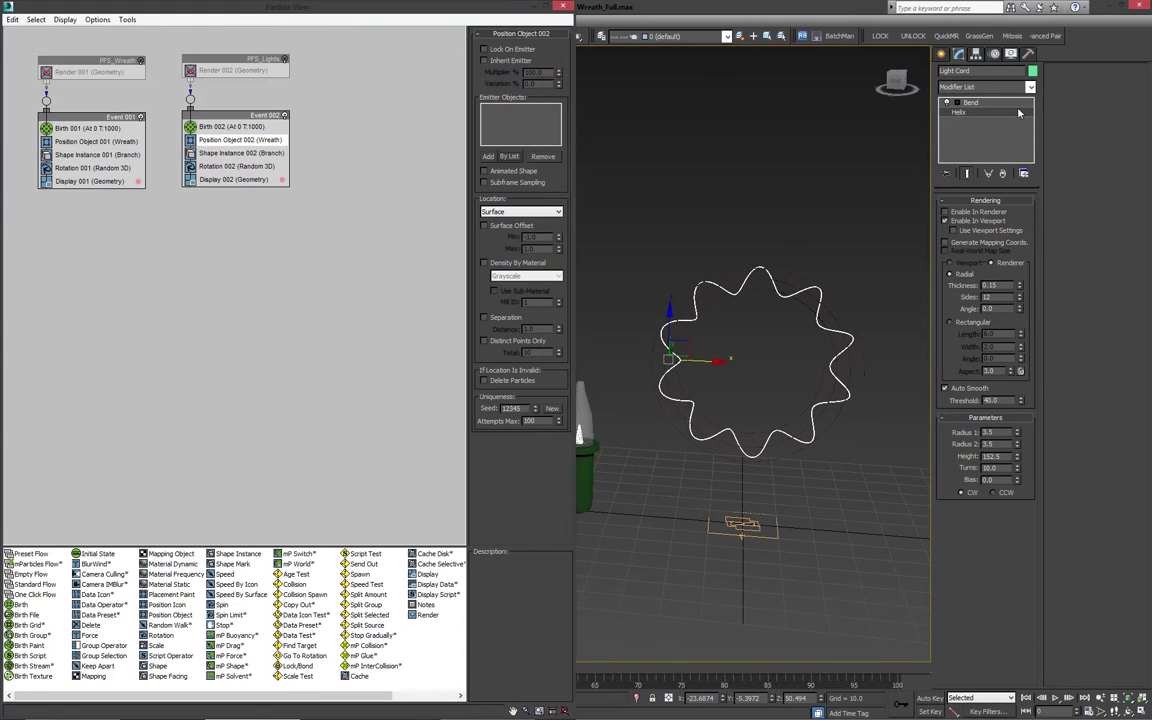
# - Add an Edit Mesh modifier to the Light Cord between the Helix and the Bend, and show the end result
pyautogui.click(985, 87)
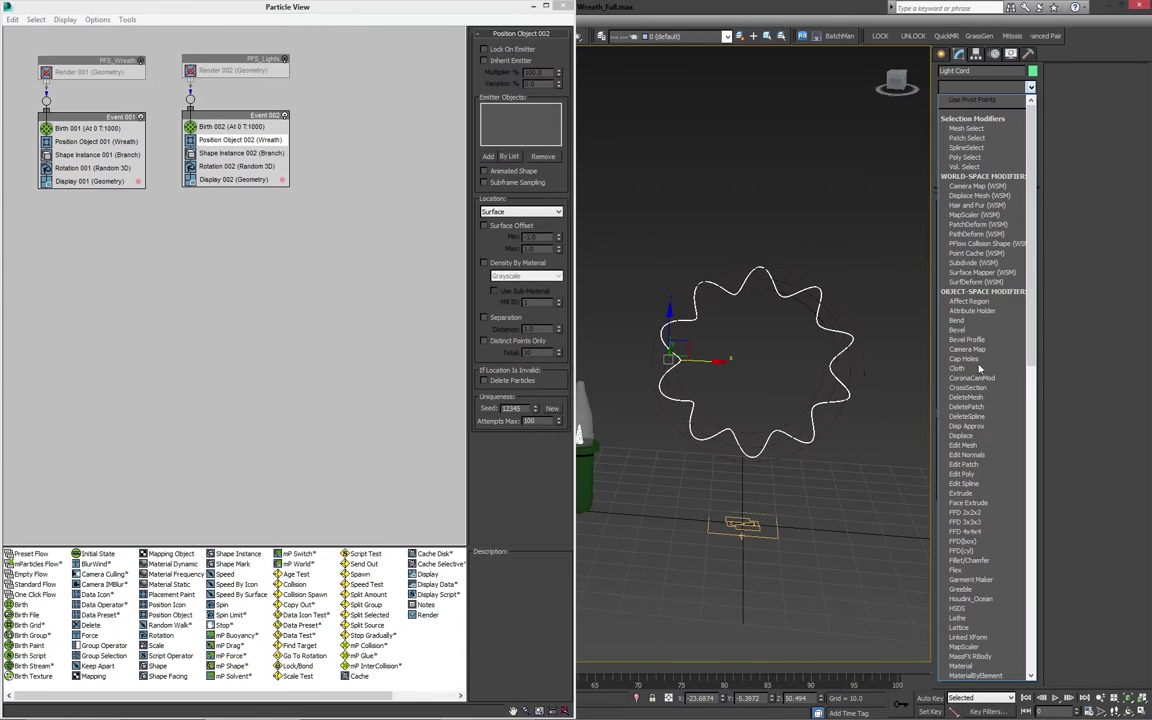
pyautogui.click(979, 446)
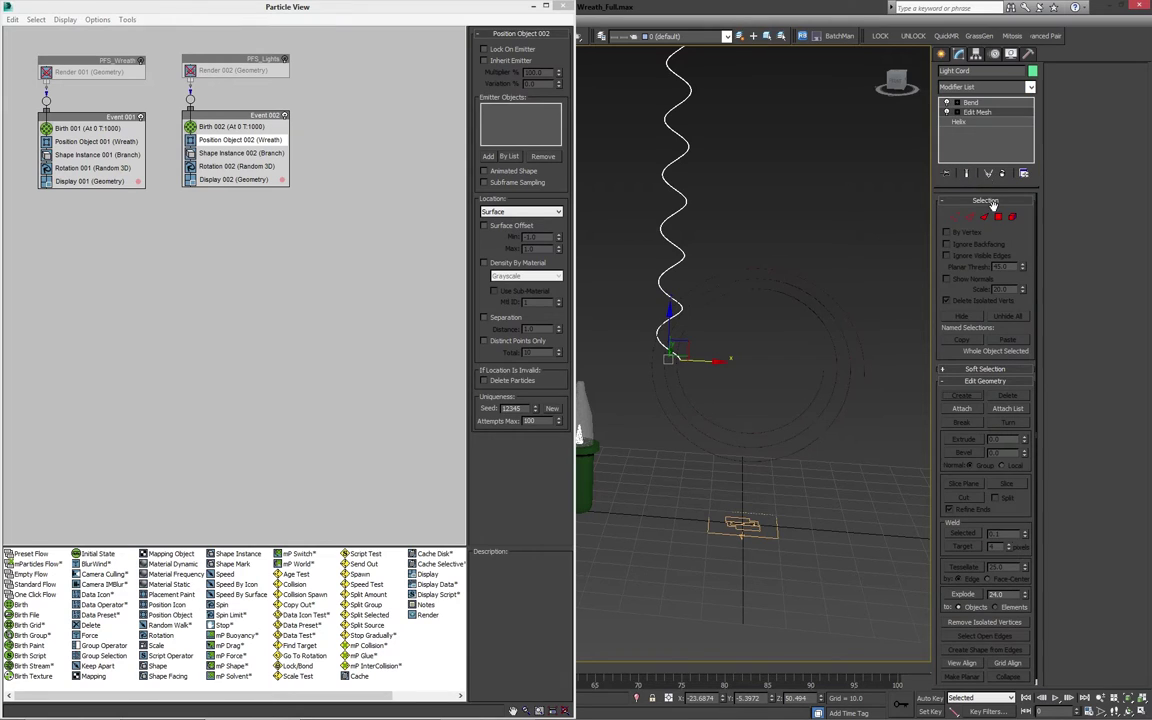
pyautogui.click(972, 103)
pyautogui.click(967, 174)
pyautogui.moveTo(764, 277); pyautogui.dragTo(640, 262, button='middle')
# - Set Light Cord as the emitter object of Position Object 002
pyautogui.click(509, 157)
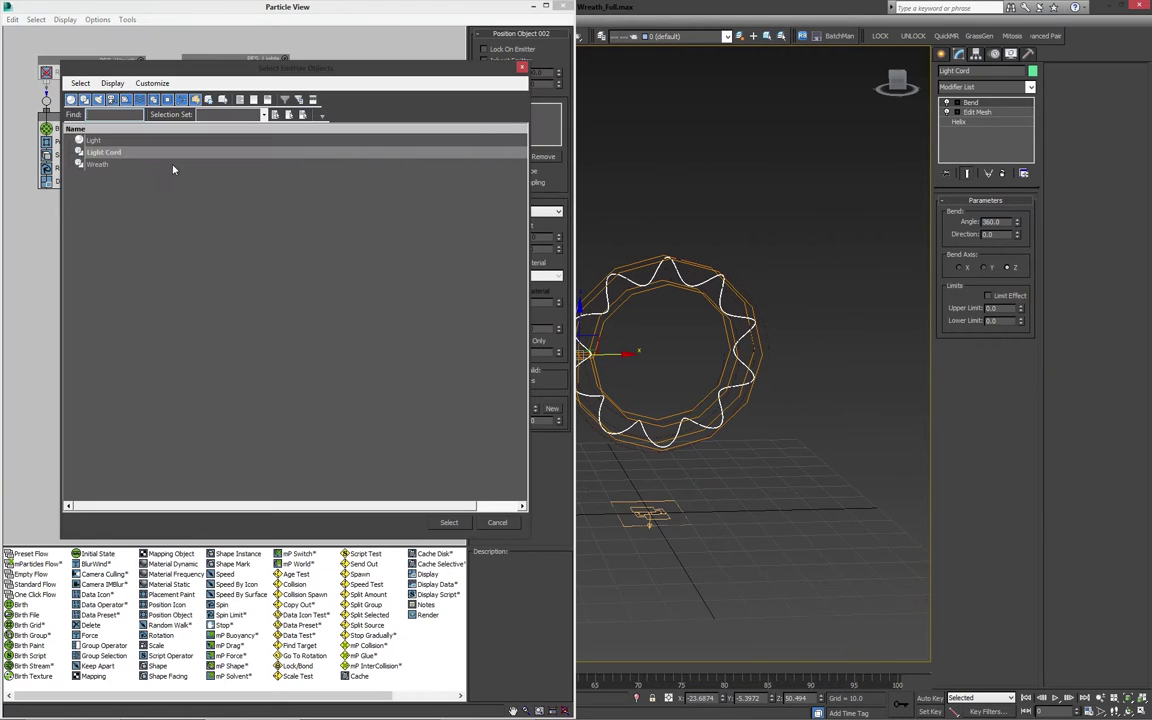
pyautogui.doubleClick(105, 153)
pyautogui.moveTo(700, 275); pyautogui.dragTo(776, 270, button='middle')
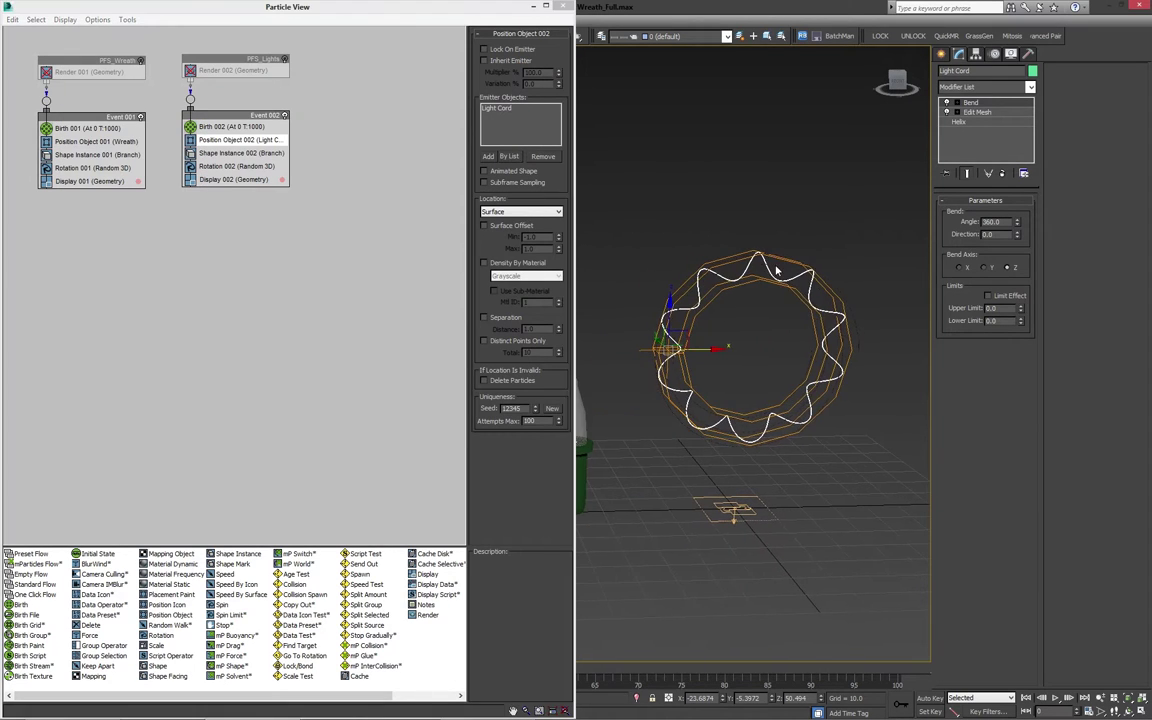
# - Set the Birth 002 amount to 100 and turn on the PFS_Lights flow
pyautogui.click(235, 127)
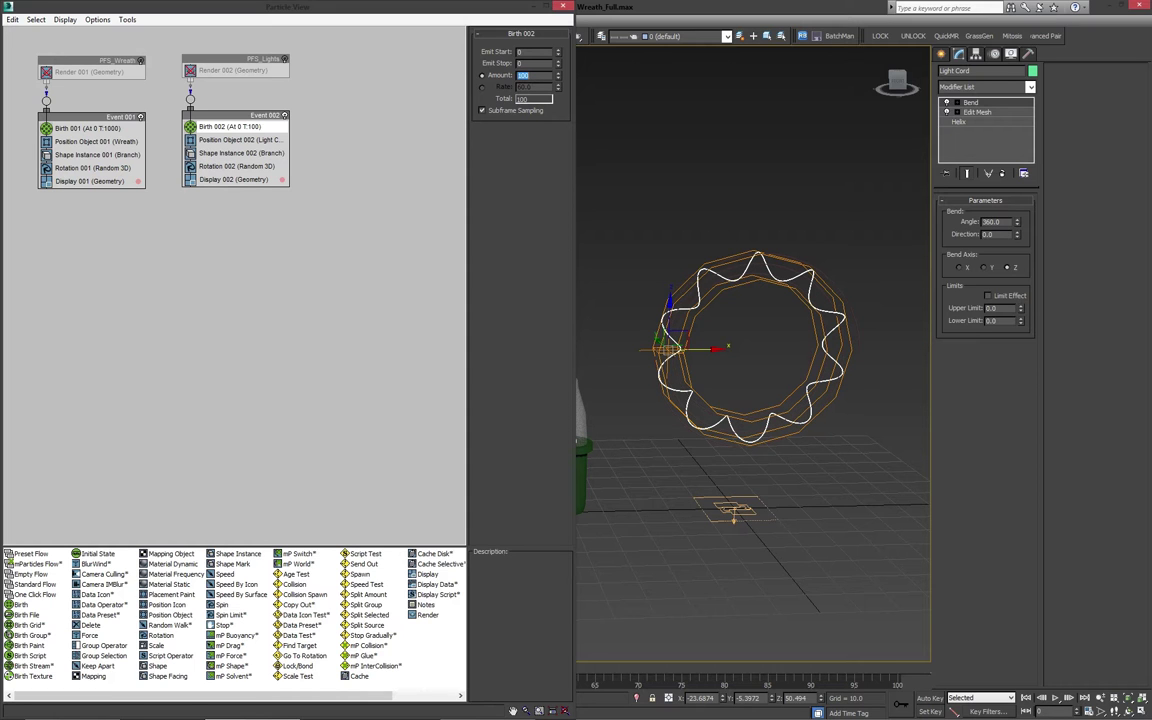
pyautogui.keyDown('alt'); pyautogui.moveTo(634, 250); pyautogui.dragTo(624, 218, button='middle'); pyautogui.keyUp('alt')
pyautogui.click(285, 60)
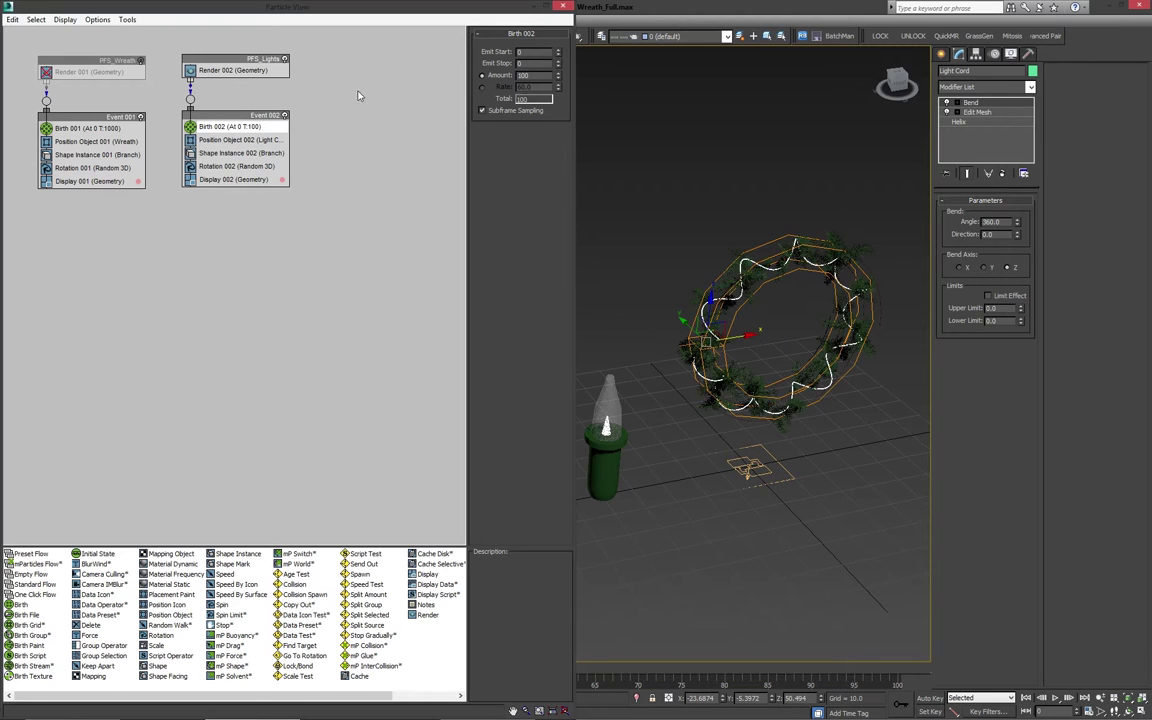
# - Replace Branch with the Light bulb model as the particle geometry of Shape Instance 002
pyautogui.click(225, 153)
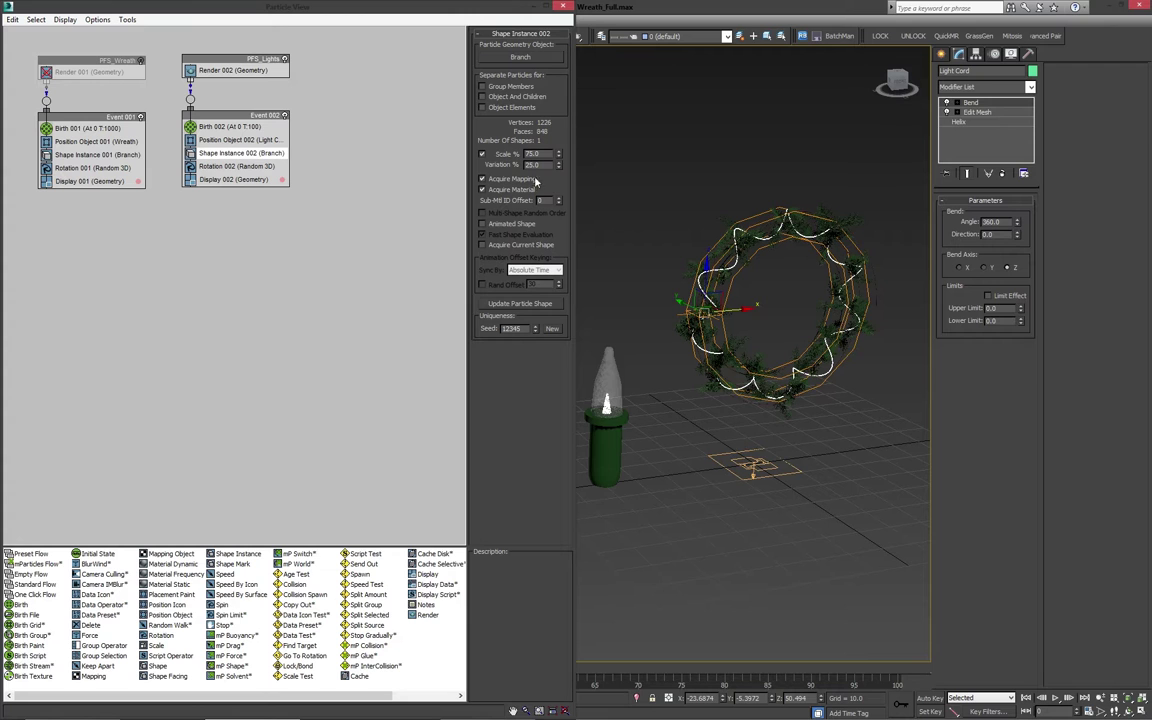
pyautogui.click(518, 59)
pyautogui.click(611, 434)
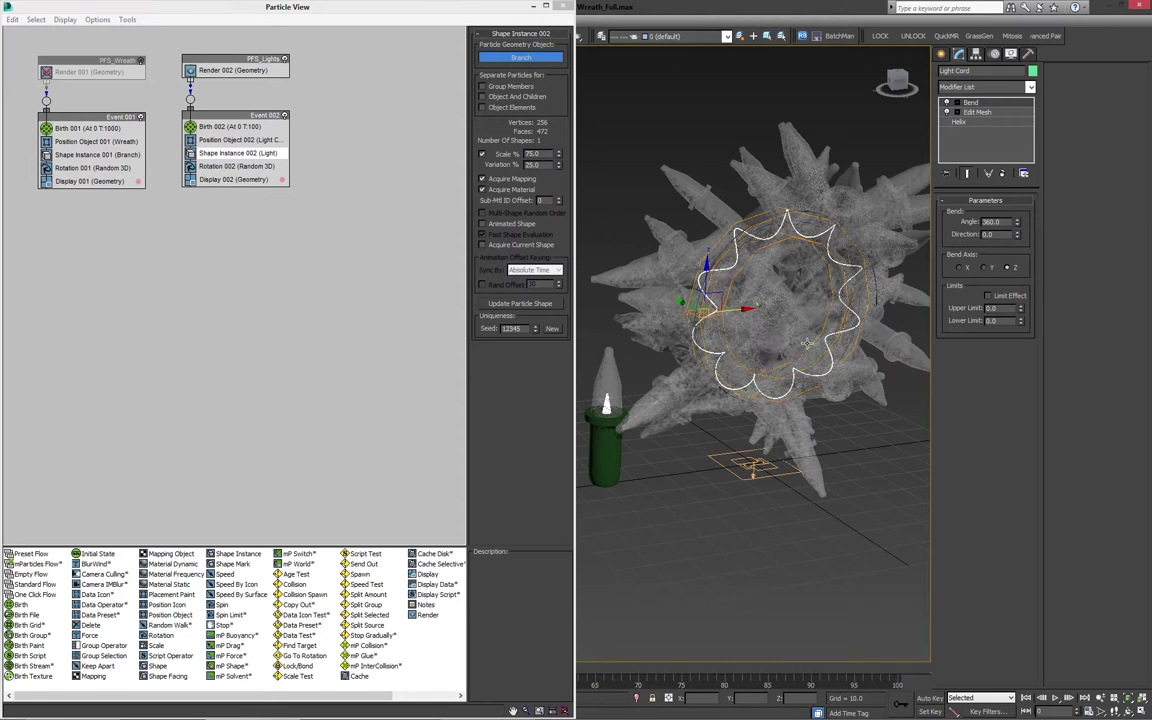
pyautogui.keyDown('alt'); pyautogui.moveTo(822, 240); pyautogui.dragTo(769, 238, button='middle'); pyautogui.keyUp('alt')
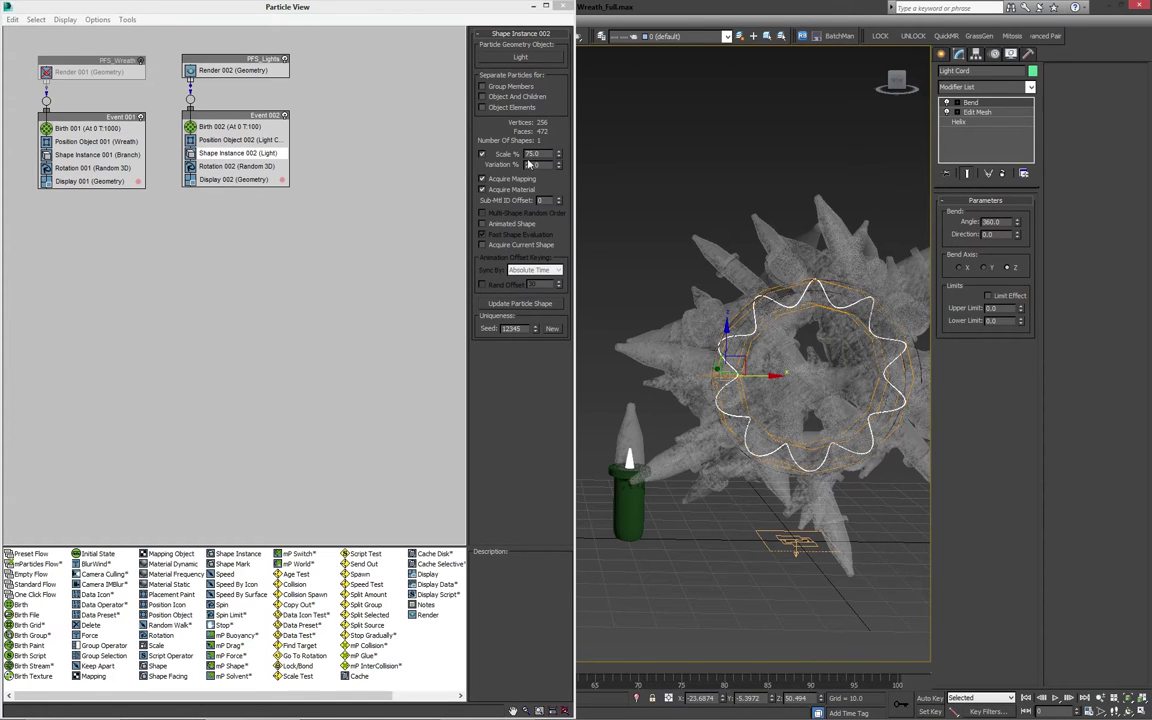
# - Set the Shape Instance 002 scale to 10% and its variation to 0%
pyautogui.moveTo(549, 154); pyautogui.dragTo(514, 159)
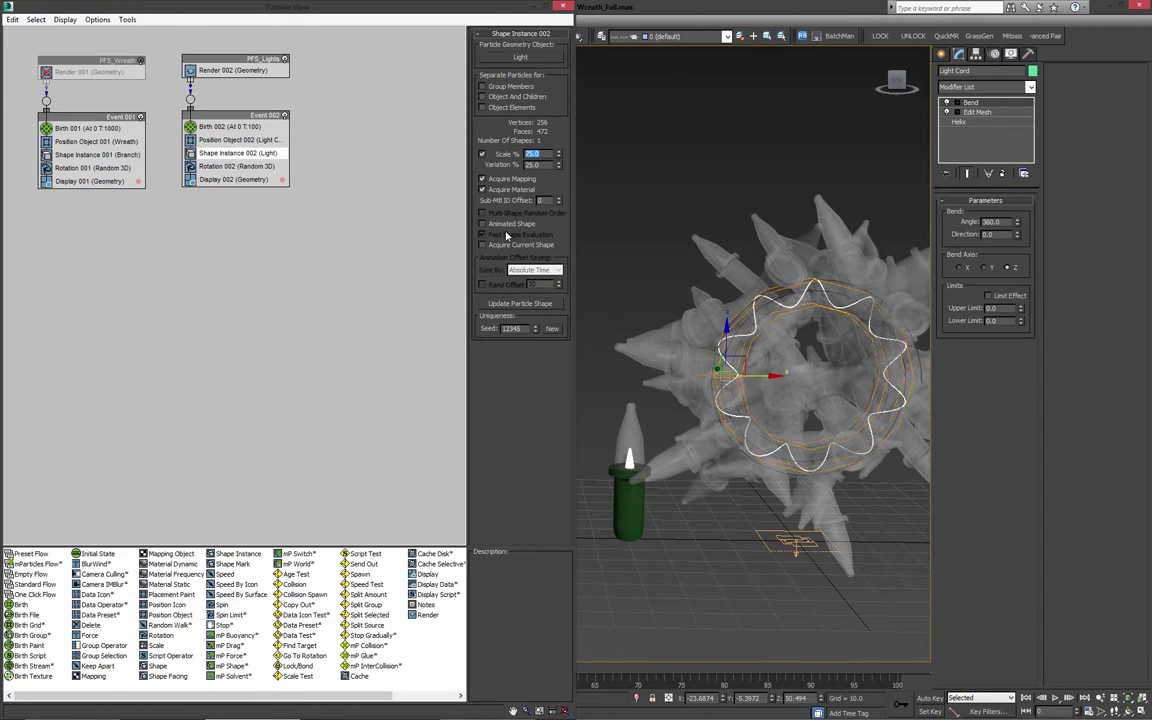
pyautogui.write('10')
pyautogui.press('Tab')
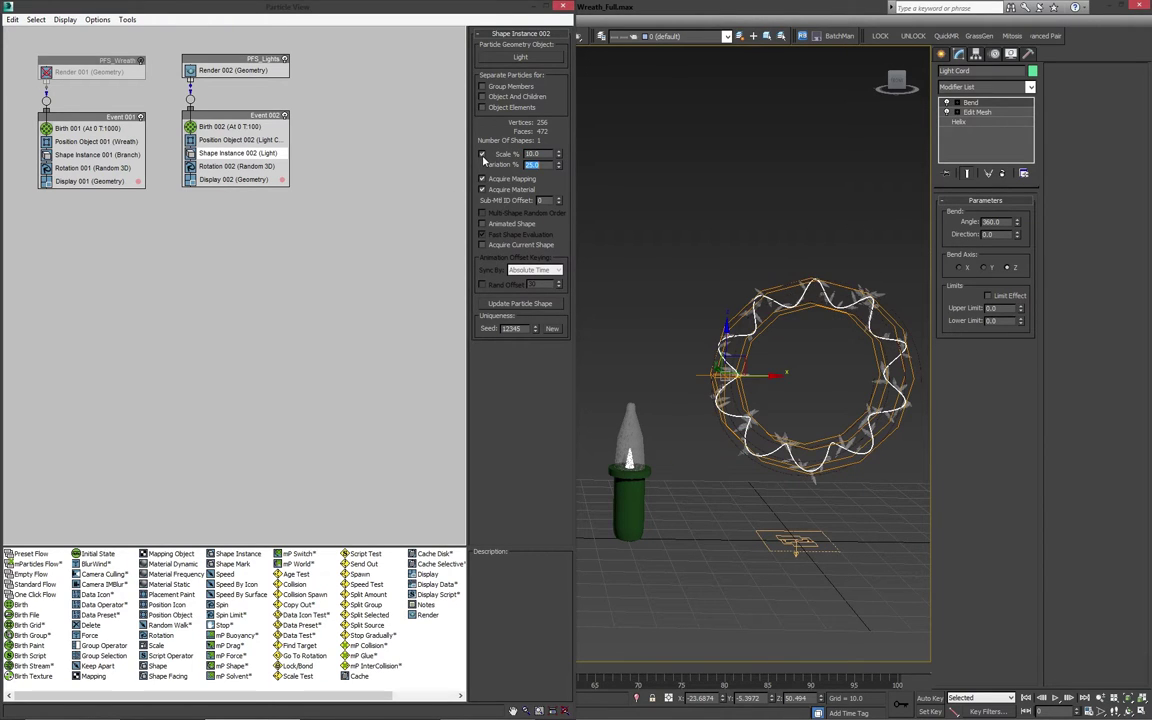
pyautogui.write('0')
pyautogui.press('Return')
pyautogui.scroll(5, 757, 325)
pyautogui.keyDown('alt'); pyautogui.moveTo(751, 299); pyautogui.dragTo(780, 365, button='middle'); pyautogui.keyUp('alt')
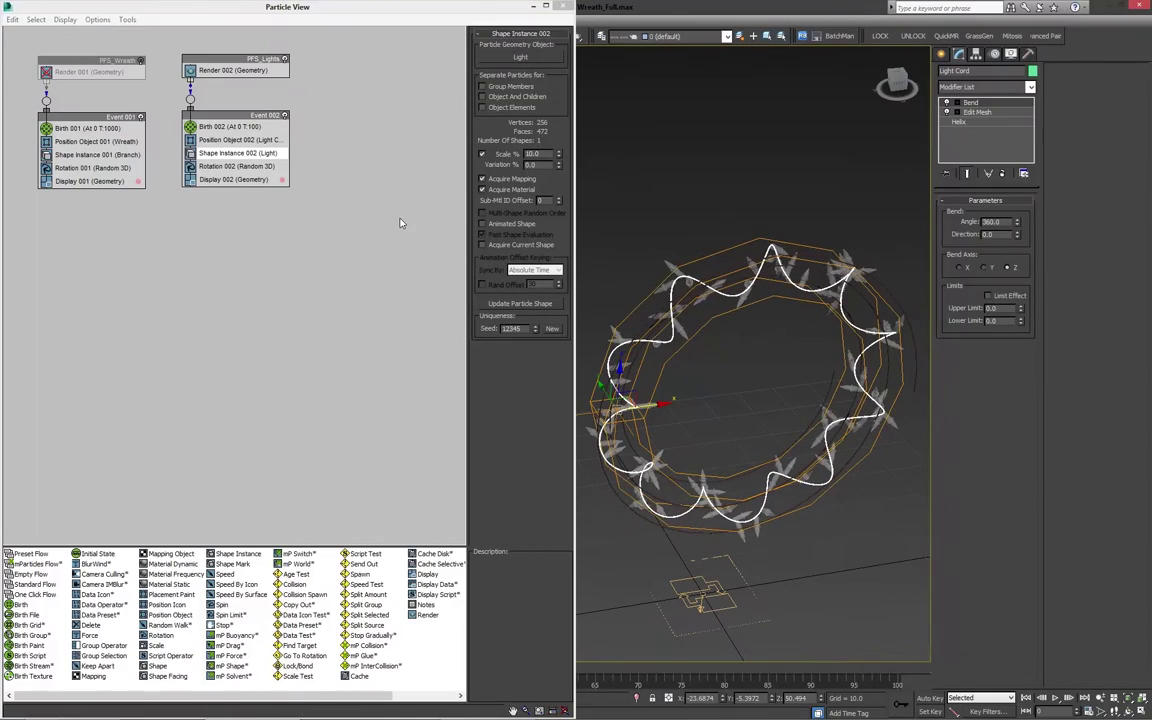
# - Turn on the PFS_Wreath flow and inspect how the lights and cord sit among the branches
pyautogui.click(139, 61)
pyautogui.scroll(8, 687, 302)
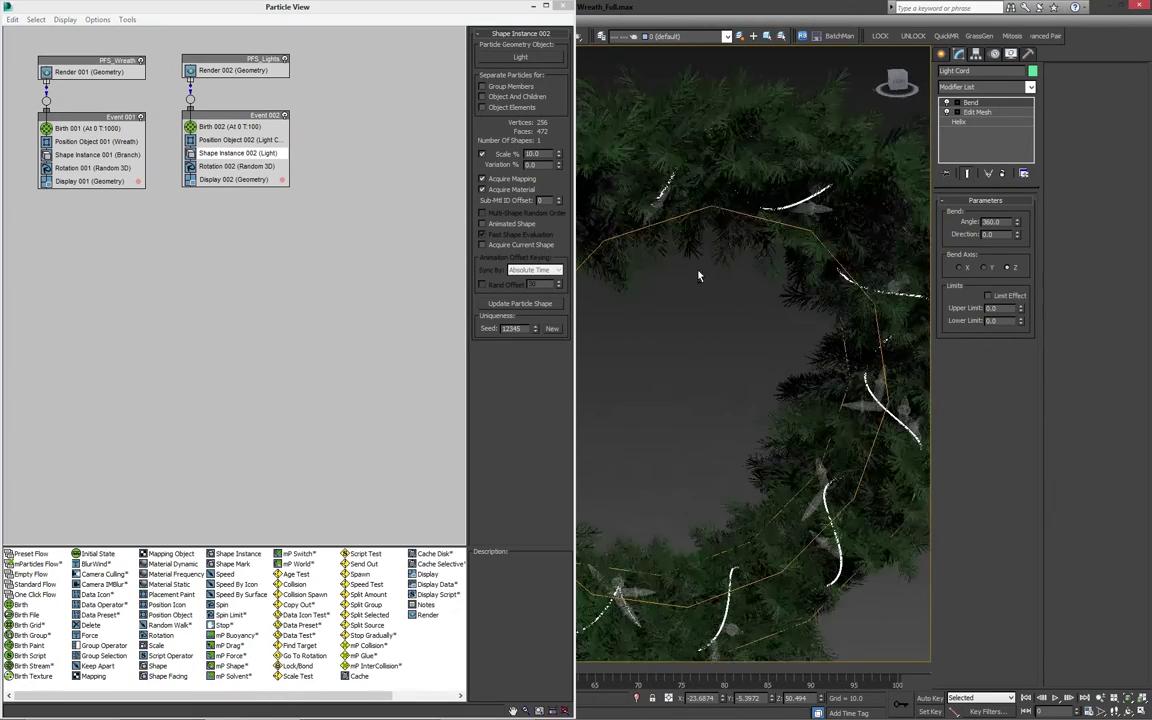
pyautogui.scroll(10, 718, 267)
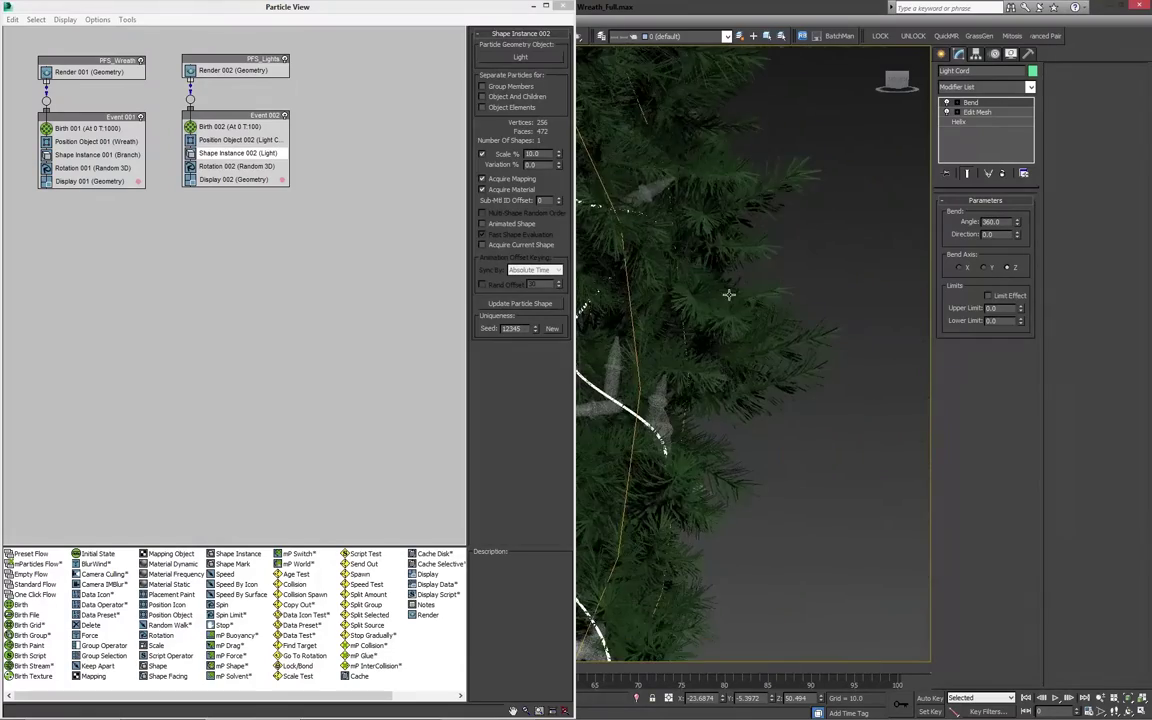
pyautogui.keyDown('alt'); pyautogui.moveTo(780, 270); pyautogui.dragTo(760, 325, button='middle'); pyautogui.keyUp('alt')
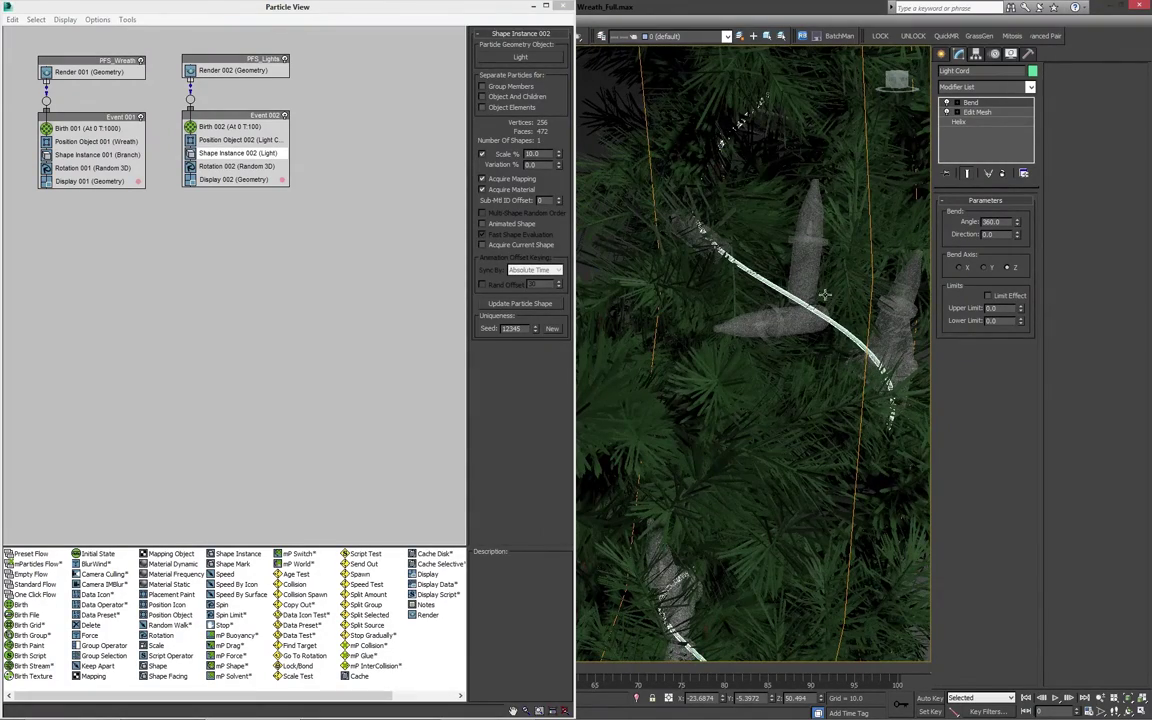
pyautogui.moveTo(757, 302)
pyautogui.mouseDown(button='middle')
pyautogui.moveTo(707, 287)
pyautogui.moveTo(715, 314)
pyautogui.moveTo(694, 324)
pyautogui.moveTo(680, 265)
pyautogui.moveTo(712, 278)
pyautogui.moveTo(681, 296)
pyautogui.moveTo(705, 262)
pyautogui.moveTo(711, 307)
pyautogui.moveTo(773, 320)
pyautogui.moveTo(787, 301)
pyautogui.moveTo(810, 314)
pyautogui.moveTo(784, 329)
pyautogui.moveTo(766, 273)
pyautogui.moveTo(780, 194)
pyautogui.moveTo(762, 281)
pyautogui.mouseUp(button='middle')
pyautogui.scroll(-4, 766, 230)
# - Minimize Particle View and hide the original Light bulb model beside the wreath
pyautogui.click(534, 8)
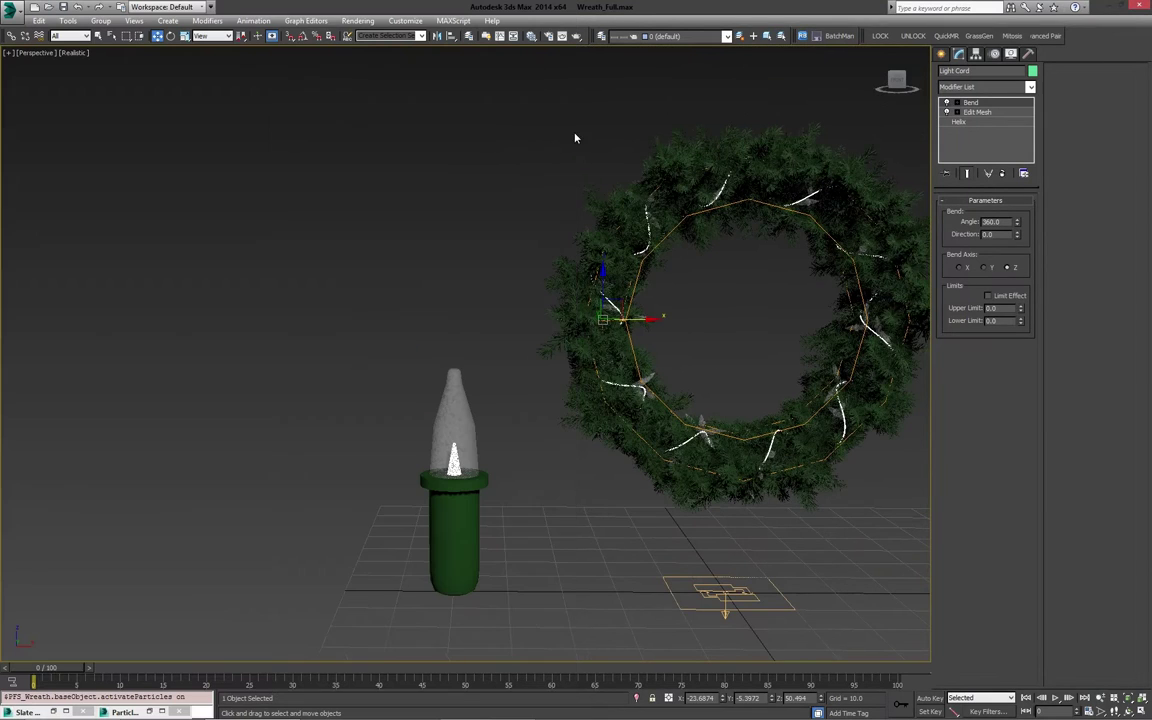
pyautogui.moveTo(648, 298); pyautogui.dragTo(545, 271, button='middle')
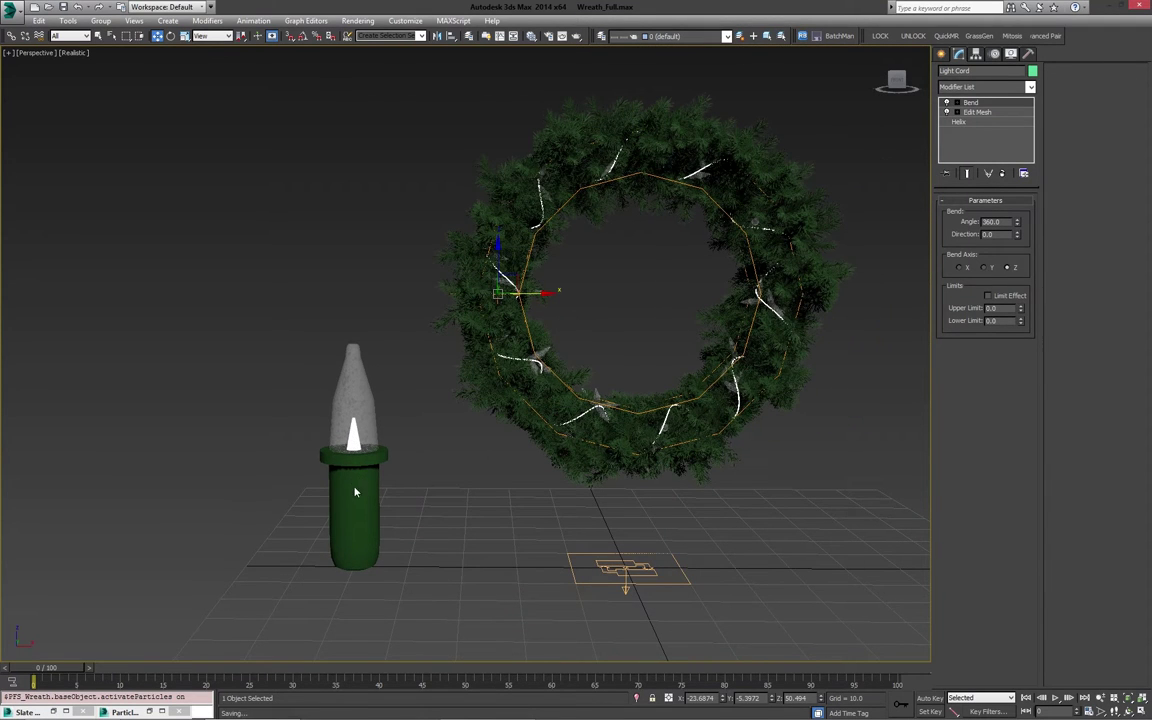
pyautogui.click(356, 482)
pyautogui.rightClick(363, 482)
pyautogui.click(411, 451)
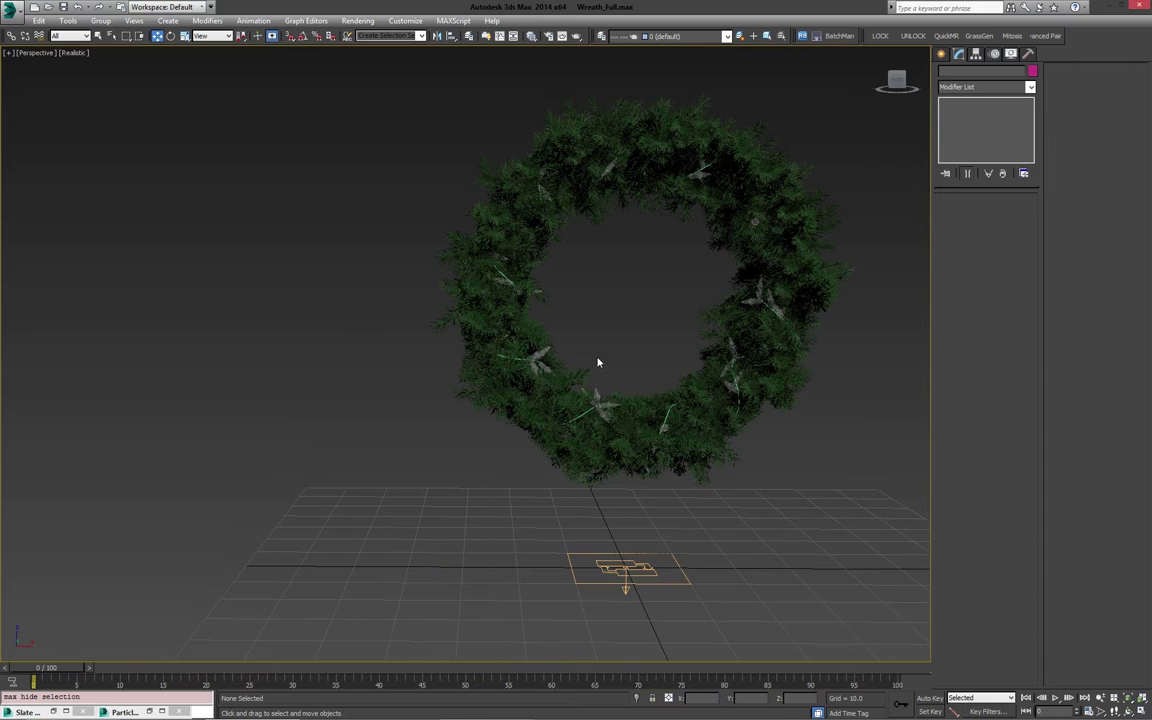
# - Unhide the Ball Funky and Ball Round models by name
pyautogui.scroll(-4, 581, 355)
pyautogui.moveTo(581, 355); pyautogui.dragTo(463, 332, button='middle')
pyautogui.rightClick(676, 383)
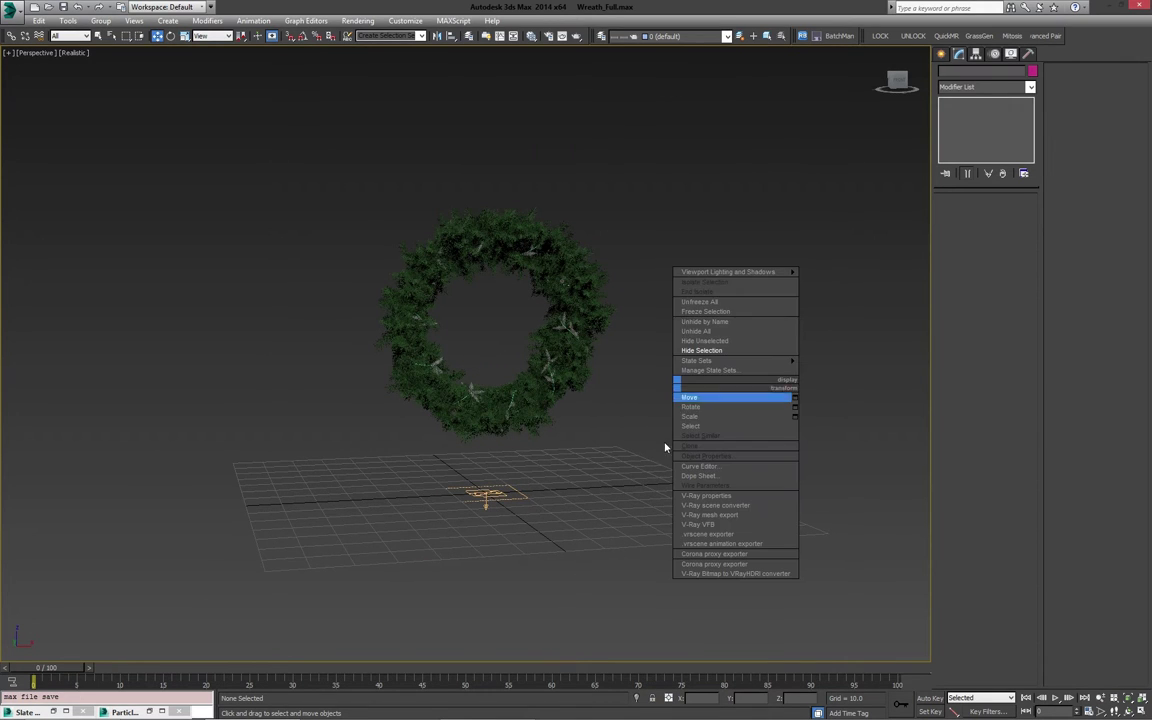
pyautogui.click(705, 321)
pyautogui.moveTo(117, 145); pyautogui.dragTo(124, 153)
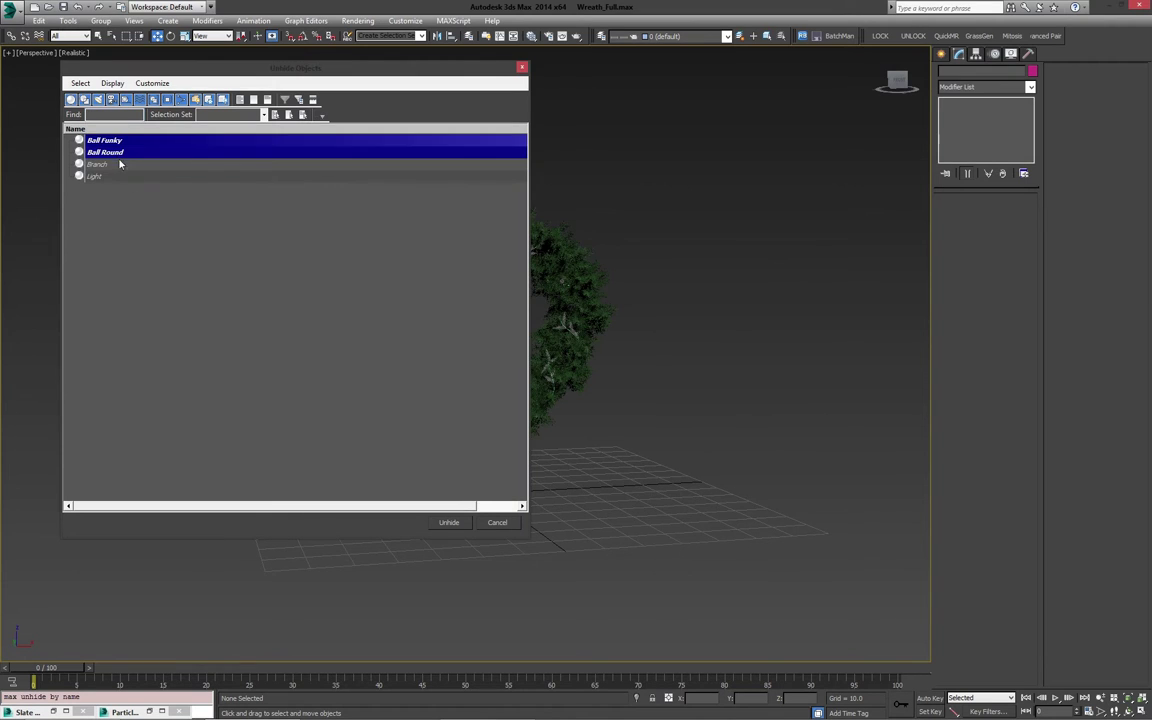
pyautogui.click(449, 522)
# - Select all elements of the Ball Round model at its Editable Poly level
pyautogui.scroll(5, 470, 368)
pyautogui.click(647, 344)
pyautogui.scroll(-3, 496, 386)
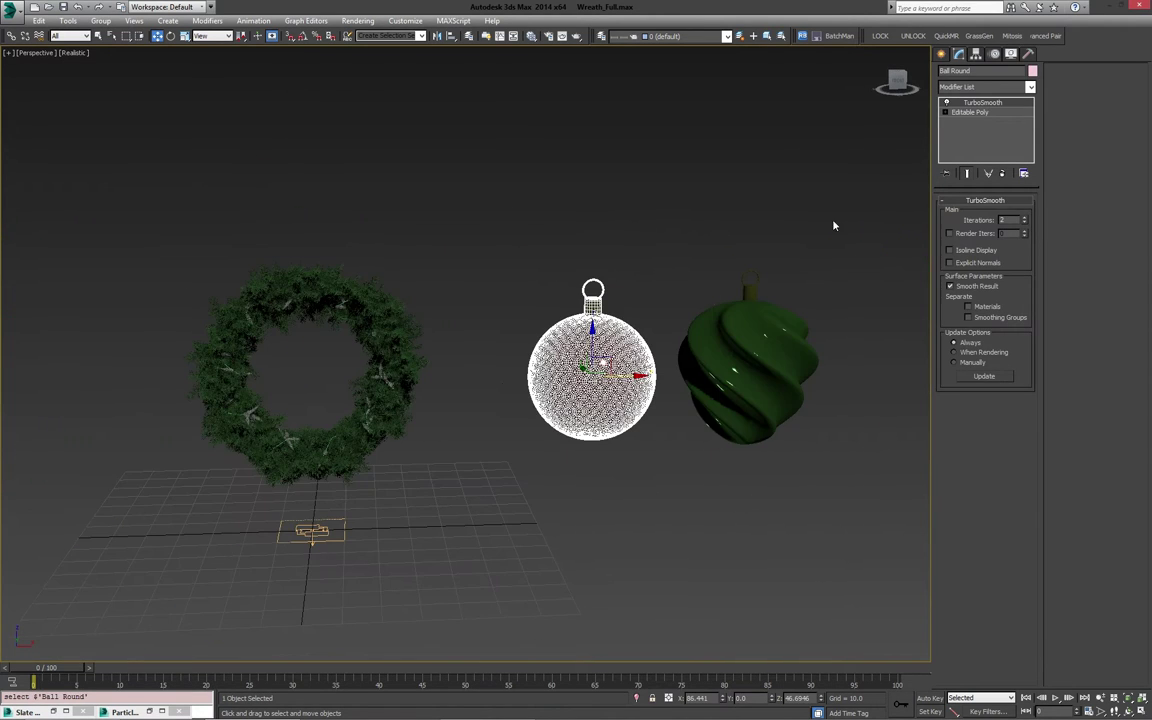
pyautogui.click(991, 114)
pyautogui.moveTo(630, 361); pyautogui.dragTo(625, 334, button='middle')
pyautogui.click(1013, 215)
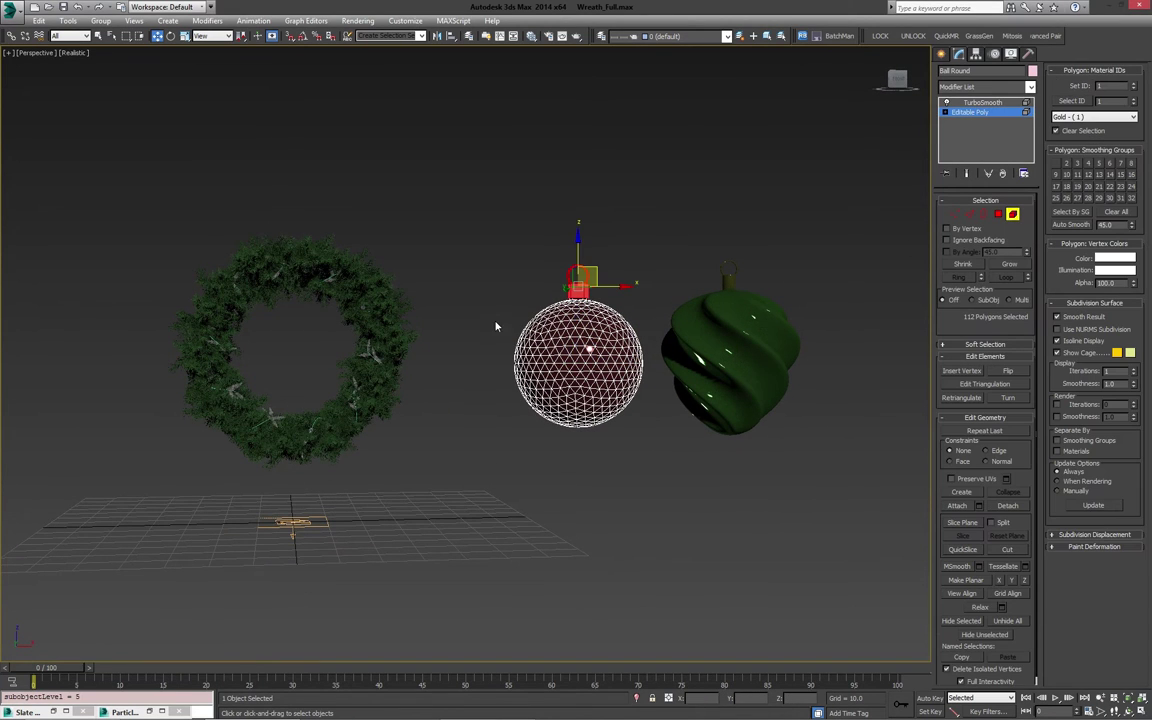
pyautogui.hotkey('ctrl', 'a')
pyautogui.keyDown('alt'); pyautogui.moveTo(661, 445); pyautogui.dragTo(730, 348, button='middle'); pyautogui.keyUp('alt')
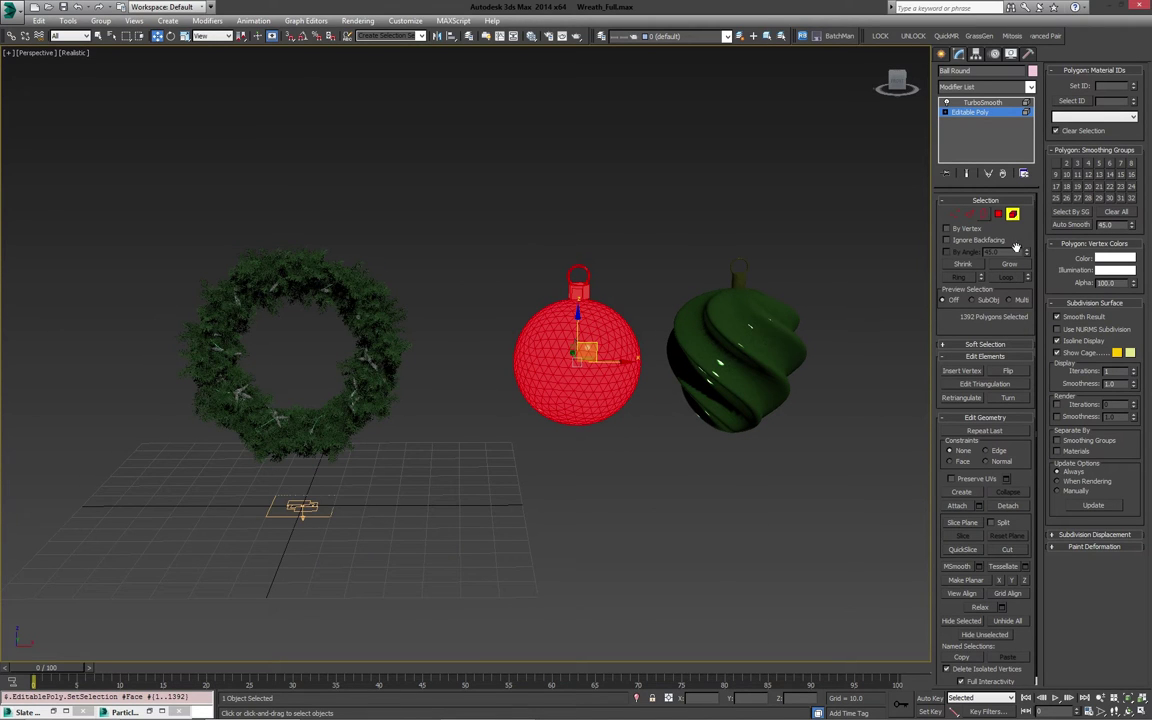
pyautogui.keyDown('alt'); pyautogui.moveTo(818, 262); pyautogui.dragTo(424, 254, button='middle'); pyautogui.keyUp('alt')
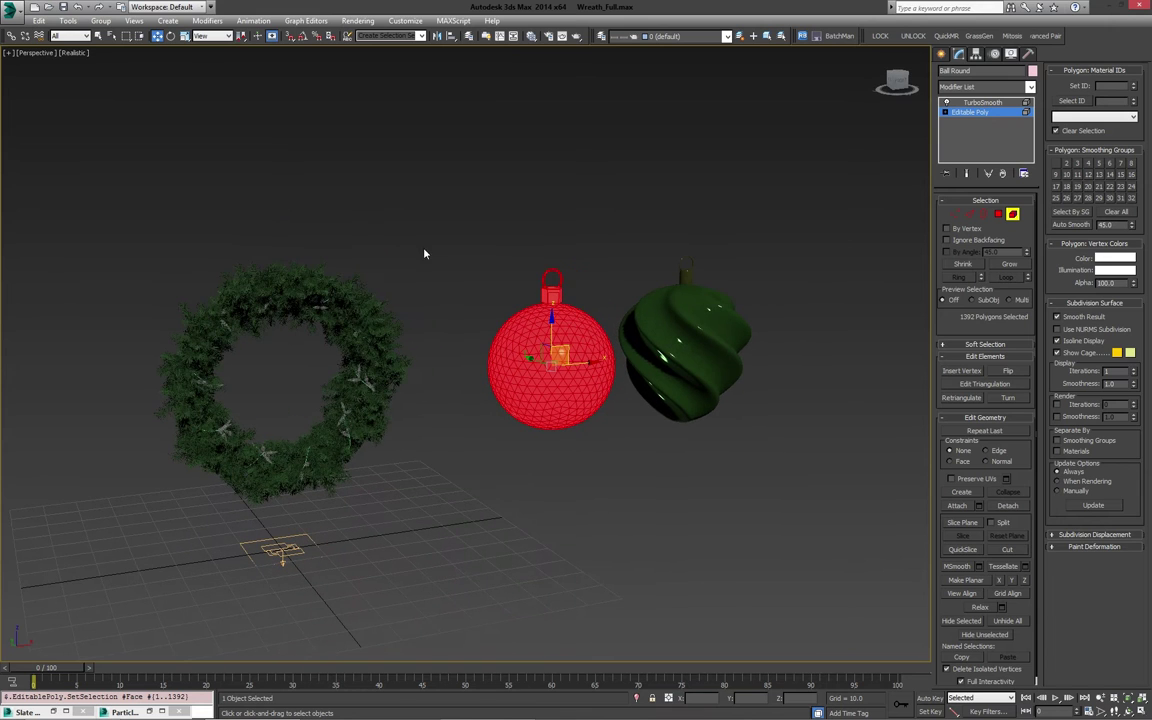
# - Try to scale down the selected elements of the round ball, and undo the scaling
pyautogui.click(187, 36)
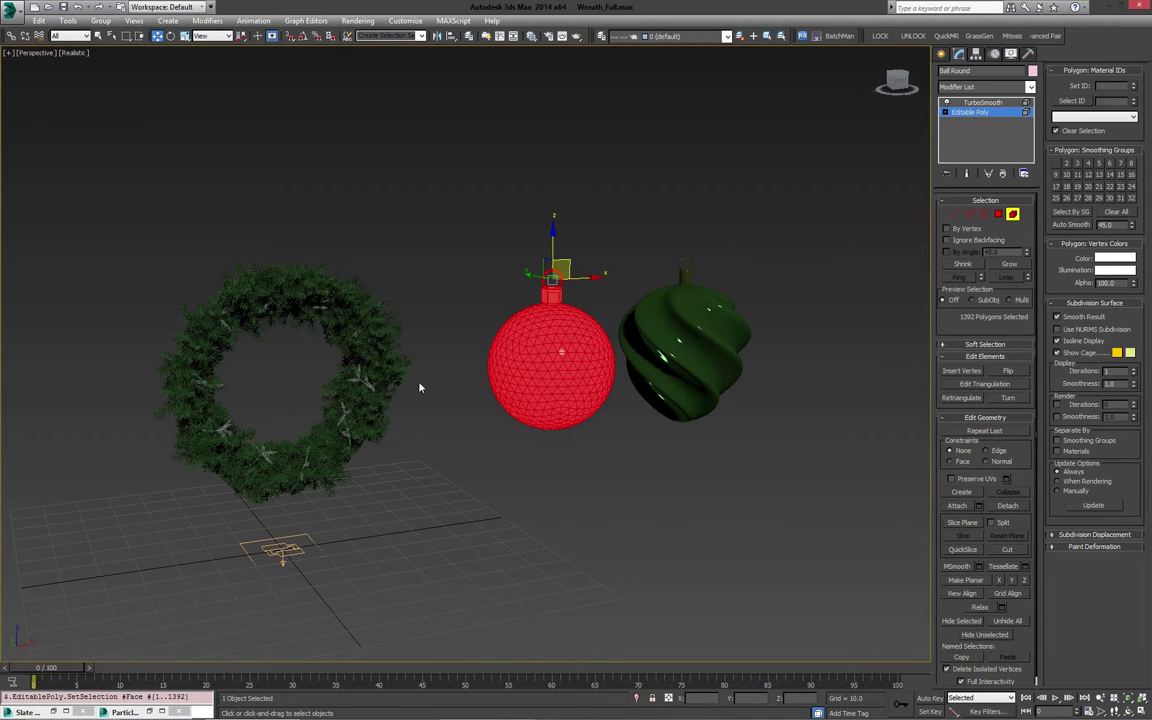
pyautogui.scroll(3, 563, 323)
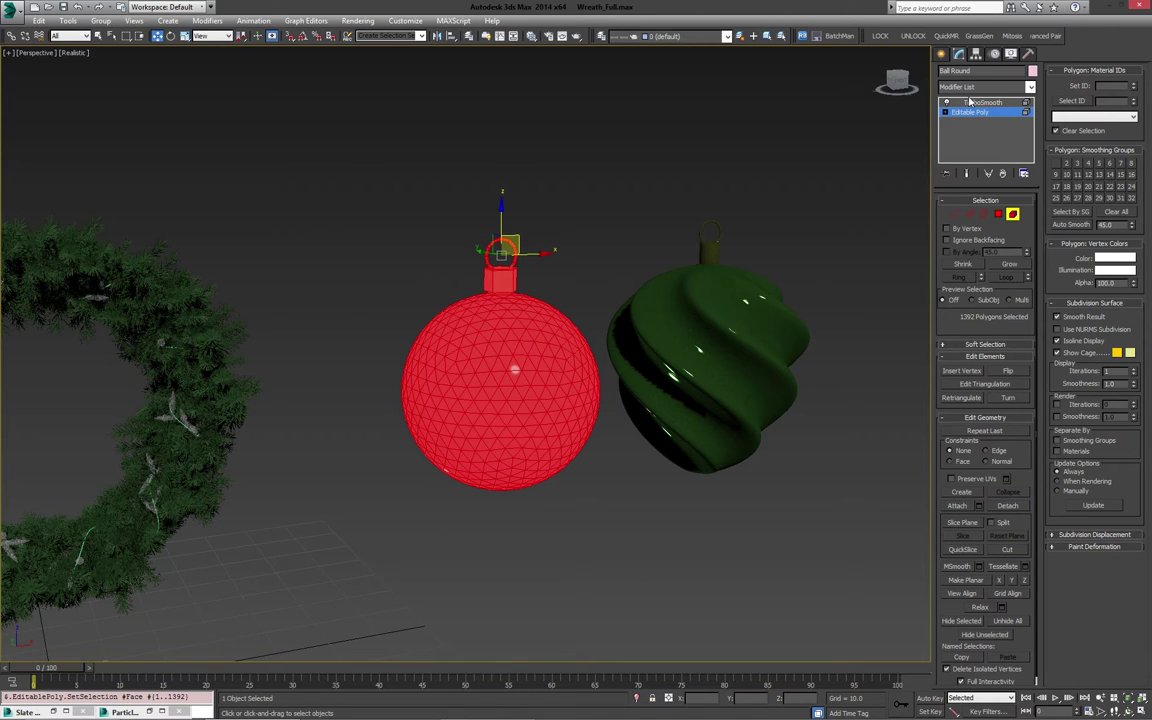
pyautogui.moveTo(573, 402); pyautogui.dragTo(522, 425, button='middle')
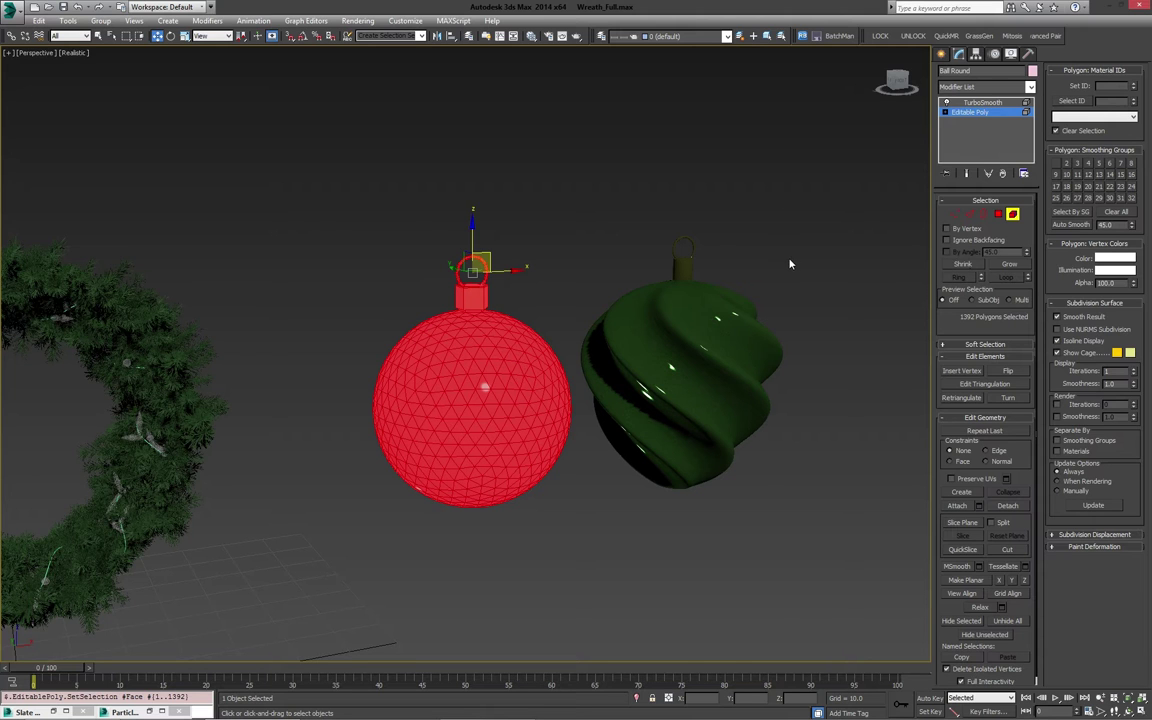
pyautogui.keyDown('alt'); pyautogui.moveTo(717, 305); pyautogui.dragTo(634, 285, button='middle'); pyautogui.keyUp('alt')
pyautogui.hotkey('shift', 'z')
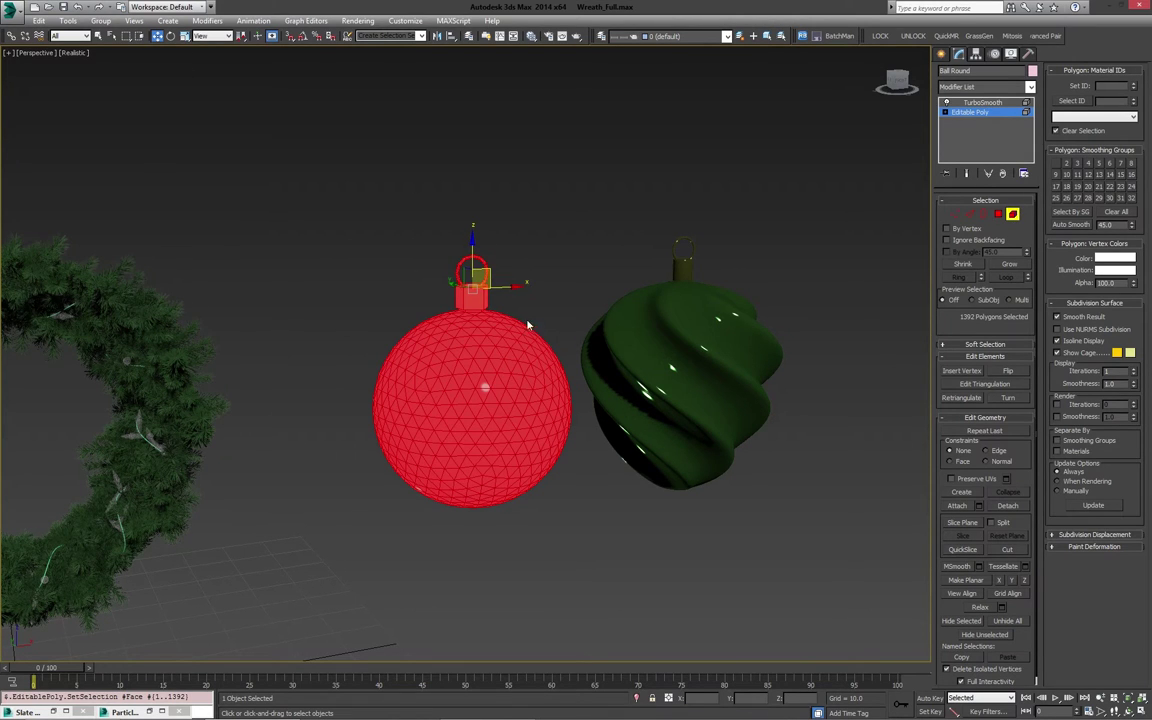
pyautogui.press('r')
pyautogui.moveTo(468, 280); pyautogui.dragTo(600, 337)
pyautogui.keyDown('alt'); pyautogui.moveTo(600, 337); pyautogui.dragTo(572, 338, button='middle'); pyautogui.keyUp('alt')
pyautogui.hotkey('ctrl', 'z')
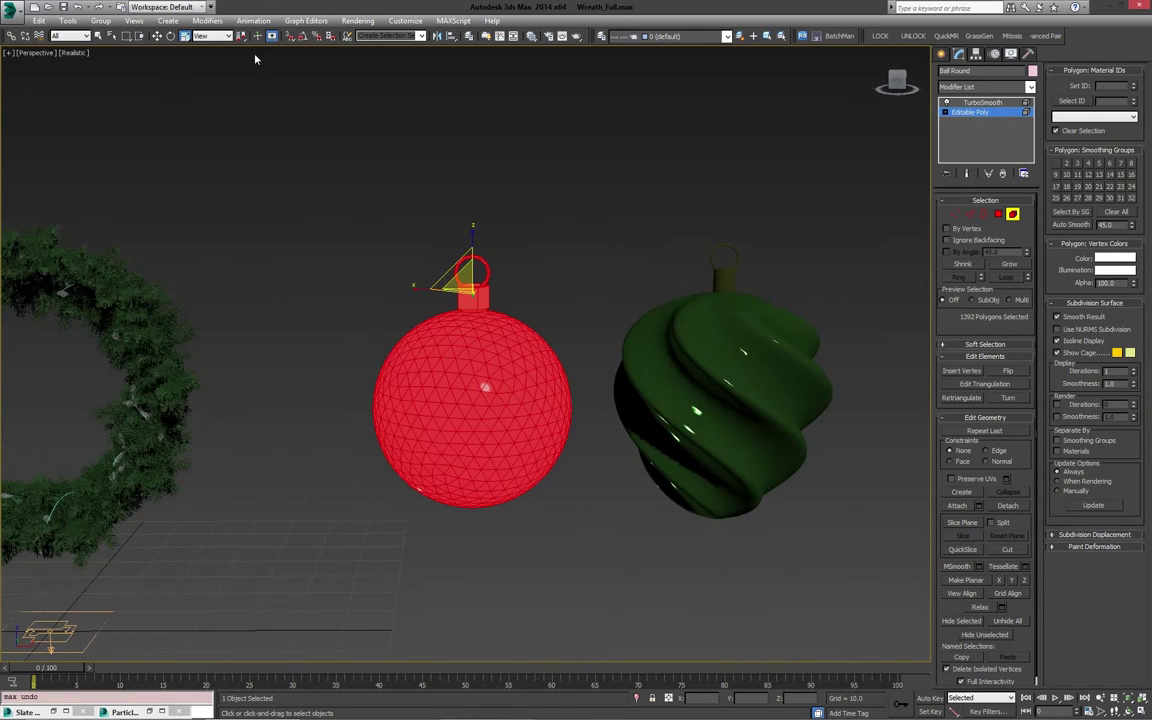
# - Switch the transform center to the selection center, shrink all Ball Round elements to ornament size, and leave element editing
pyautogui.moveTo(240, 38); pyautogui.dragTo(241, 66)
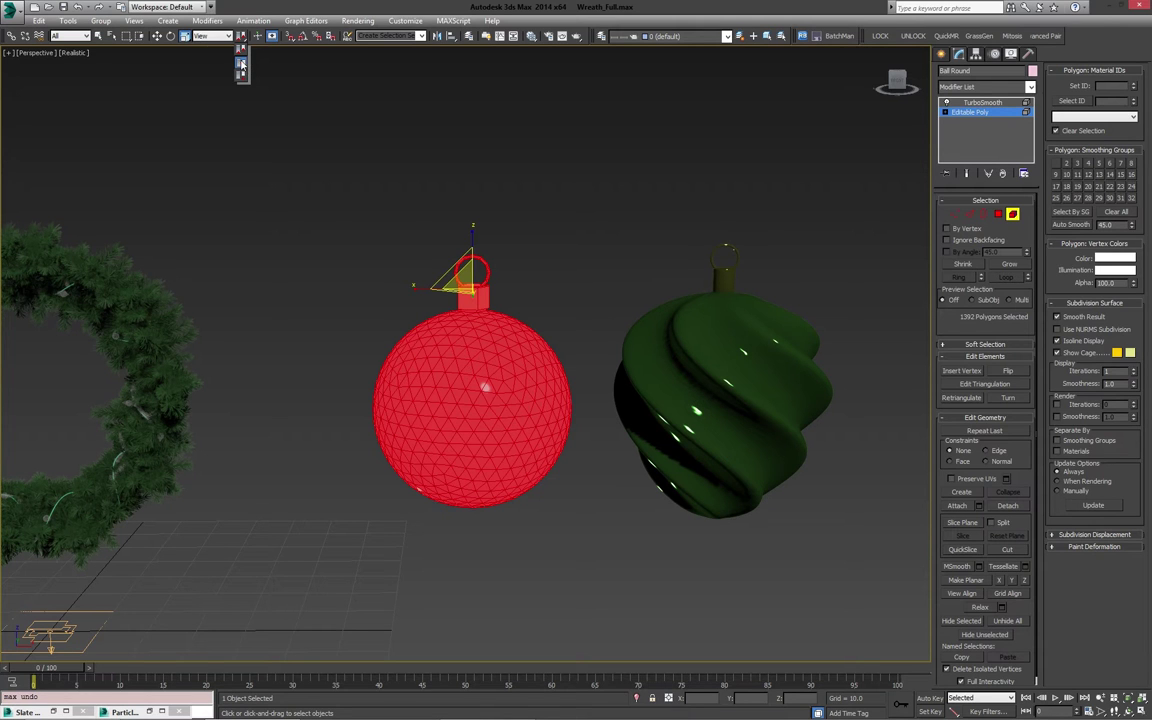
pyautogui.moveTo(241, 66); pyautogui.dragTo(241, 66)
pyautogui.keyDown('alt'); pyautogui.moveTo(385, 175); pyautogui.dragTo(450, 229, button='middle'); pyautogui.keyUp('alt')
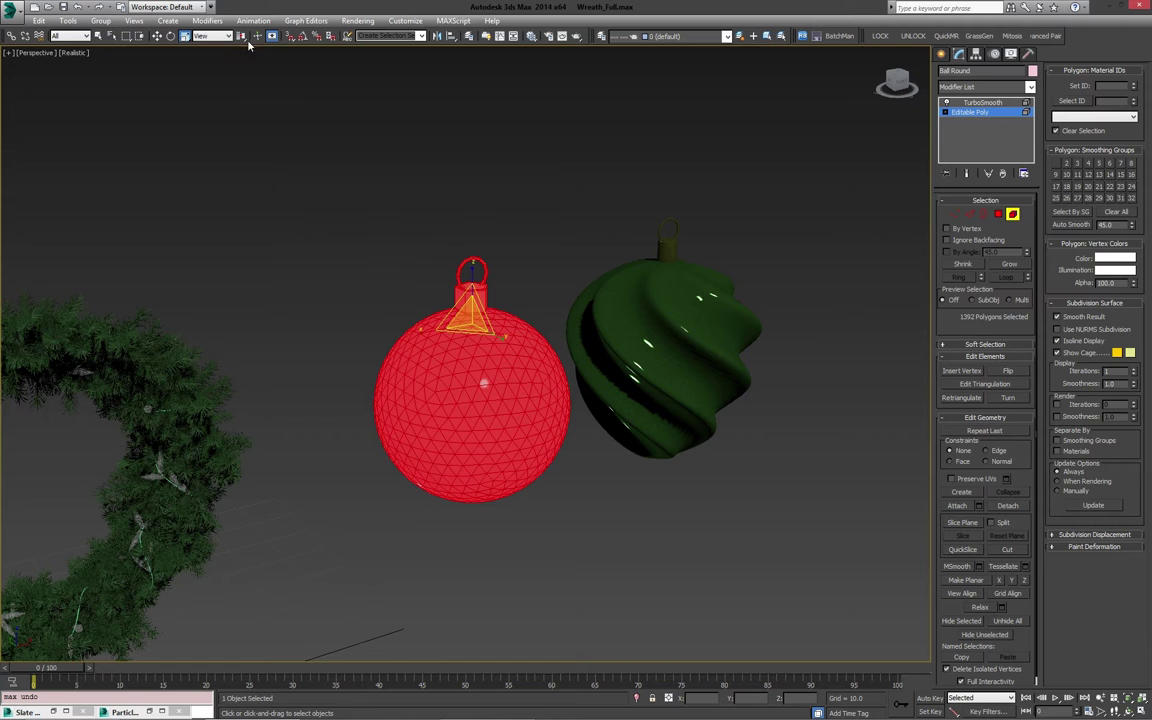
pyautogui.moveTo(478, 318); pyautogui.dragTo(519, 410)
pyautogui.keyDown('alt'); pyautogui.moveTo(522, 417); pyautogui.dragTo(546, 285, button='middle'); pyautogui.keyUp('alt')
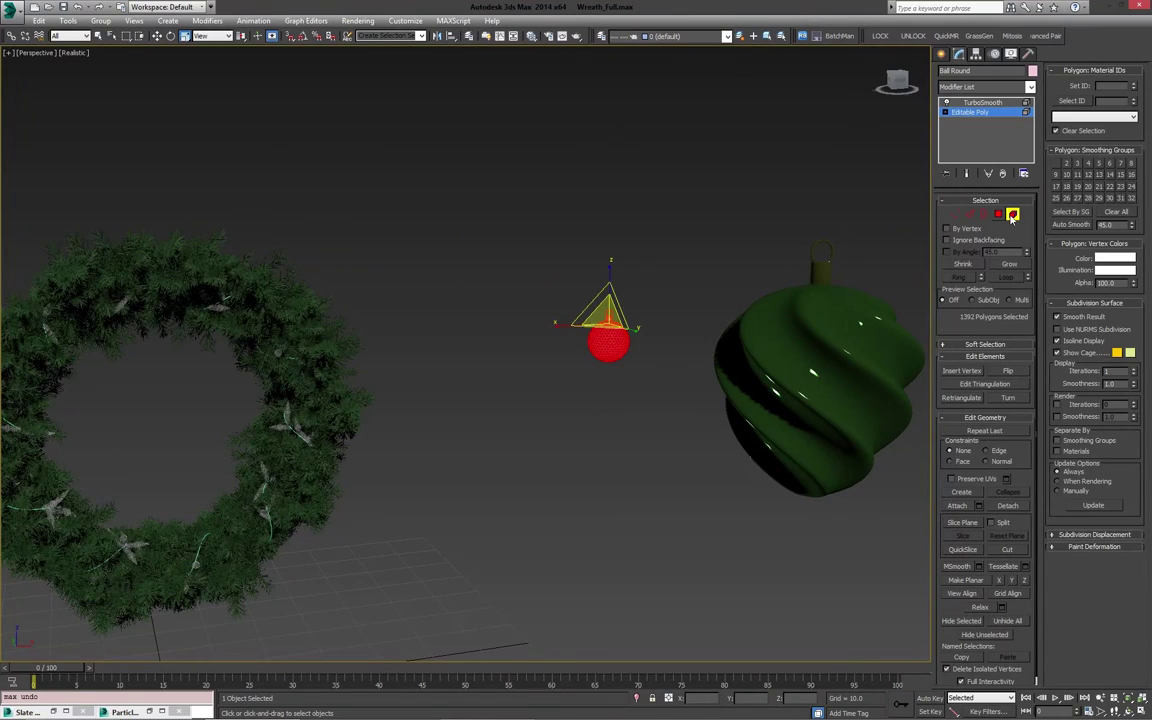
pyautogui.click(1012, 216)
# - Select all elements of the Ball Funky model and scale them down to about the size of the round ball
pyautogui.keyDown('alt'); pyautogui.moveTo(702, 291); pyautogui.dragTo(645, 302, button='middle'); pyautogui.keyUp('alt')
pyautogui.click(622, 400)
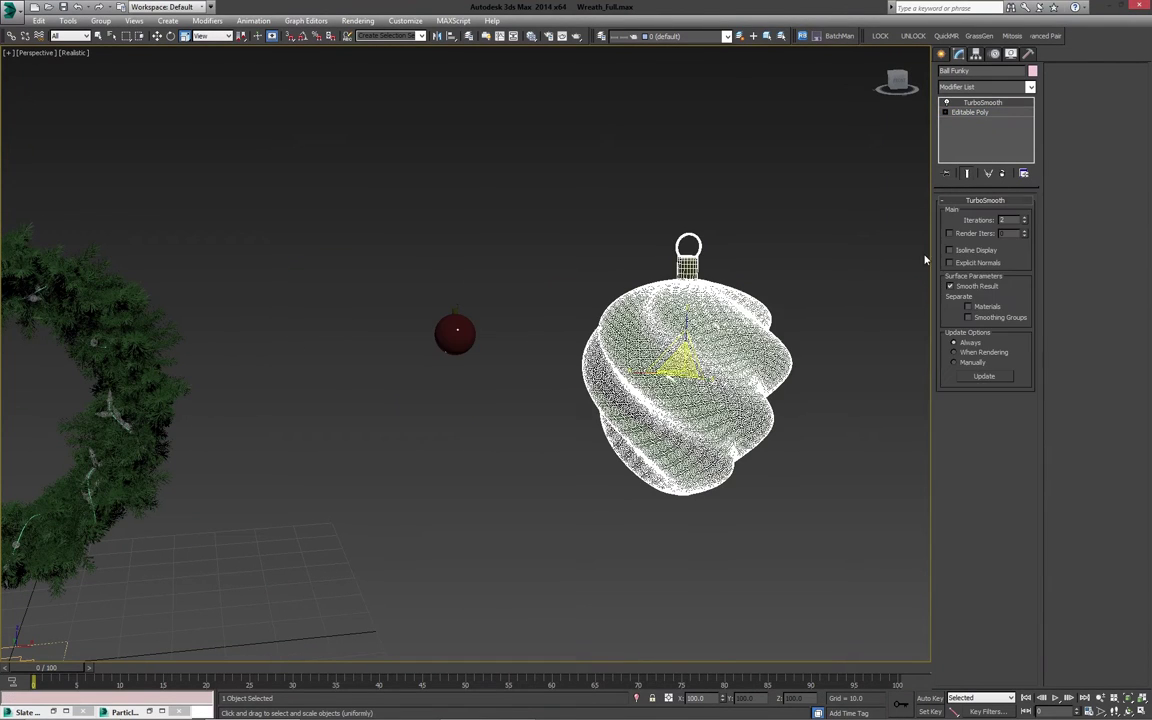
pyautogui.click(985, 113)
pyautogui.click(1012, 214)
pyautogui.moveTo(581, 165); pyautogui.dragTo(830, 512)
pyautogui.moveTo(693, 295); pyautogui.dragTo(707, 357)
pyautogui.moveTo(707, 357); pyautogui.dragTo(660, 316, button='middle')
pyautogui.scroll(3, 595, 286)
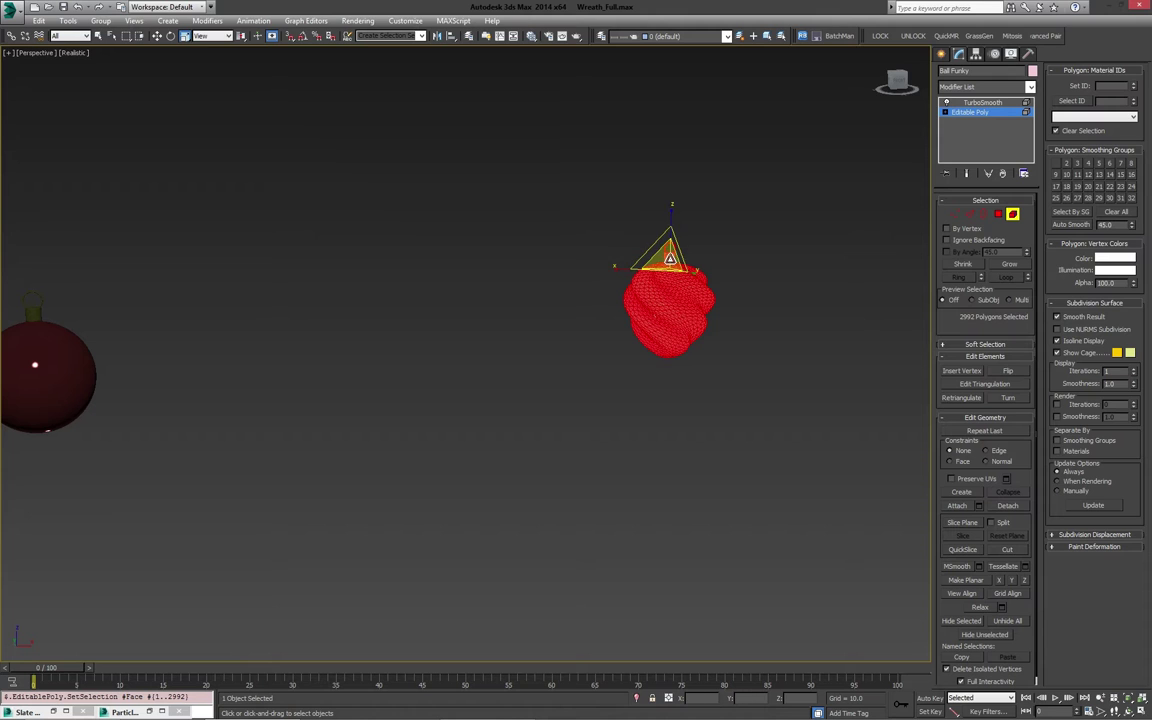
pyautogui.moveTo(671, 255); pyautogui.dragTo(671, 257)
pyautogui.click(1013, 215)
# - Set the TurboSmooth iterations to 1 on both Ball Funky and Ball Round
pyautogui.click(993, 104)
pyautogui.scroll(-3, 746, 284)
pyautogui.moveTo(746, 284)
pyautogui.keyDown('alt'); pyautogui.mouseDown(button='middle')
pyautogui.moveTo(712, 288)
pyautogui.moveTo(734, 300)
pyautogui.mouseUp(button='middle'); pyautogui.keyUp('alt')
pyautogui.click(1024, 223)
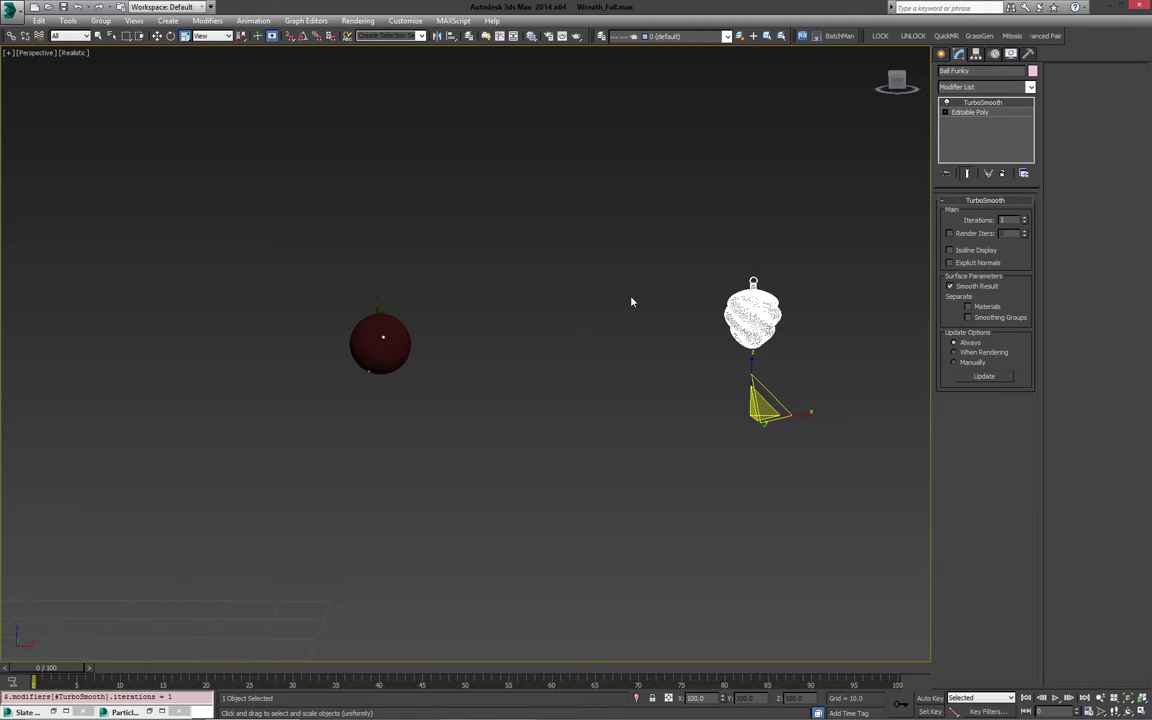
pyautogui.click(371, 339)
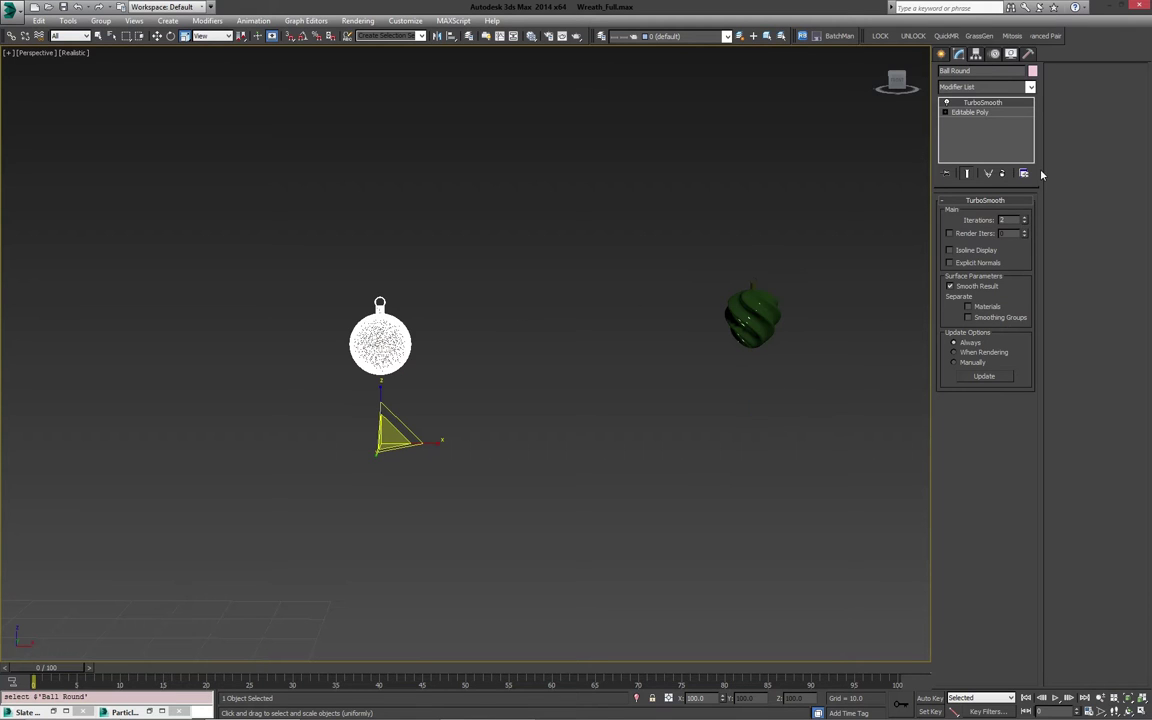
pyautogui.click(1025, 223)
pyautogui.moveTo(719, 245); pyautogui.dragTo(655, 246, button='middle')
pyautogui.moveTo(655, 246)
pyautogui.keyDown('alt'); pyautogui.mouseDown(button='middle')
pyautogui.moveTo(748, 247)
pyautogui.moveTo(651, 237)
pyautogui.mouseUp(button='middle'); pyautogui.keyUp('alt')
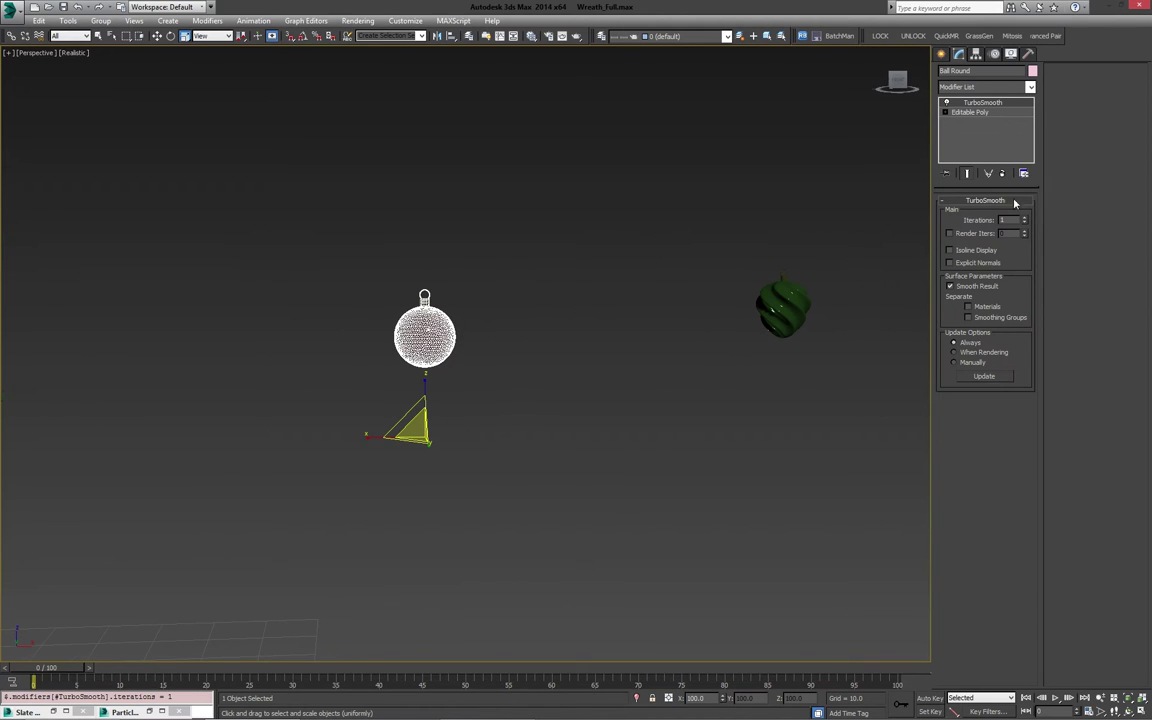
# - Remove the TurboSmooth modifier from both Ball Round and Ball Funky
pyautogui.click(970, 112)
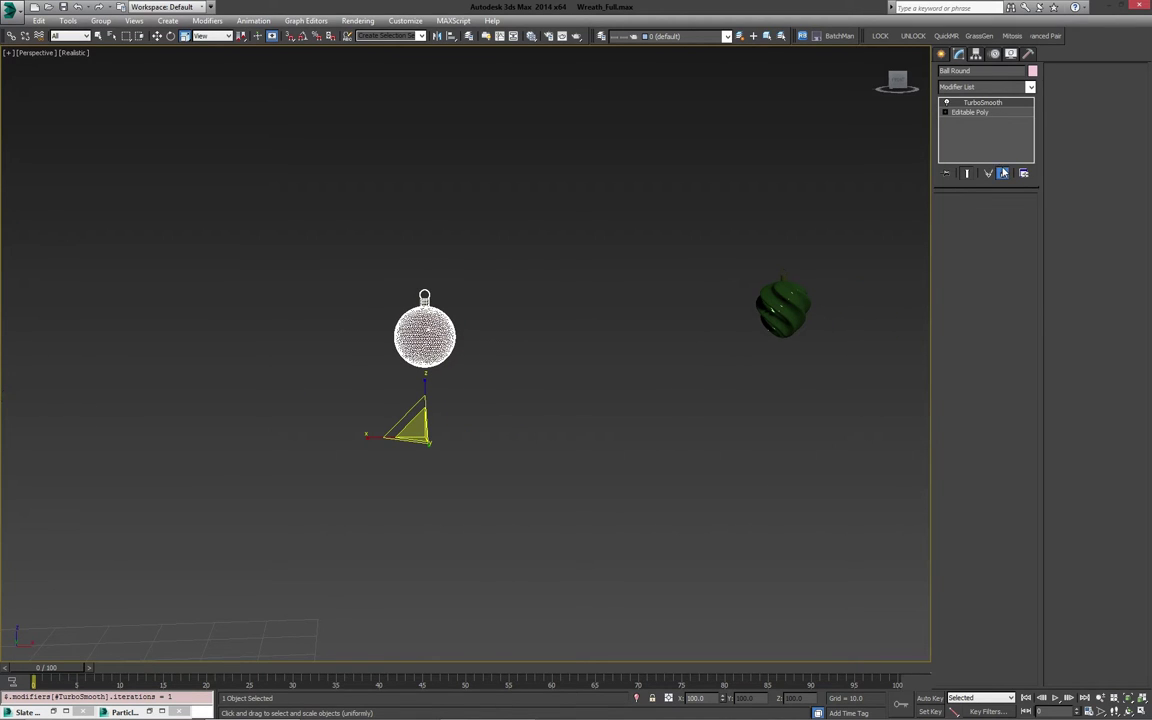
pyautogui.click(768, 308)
pyautogui.click(1003, 174)
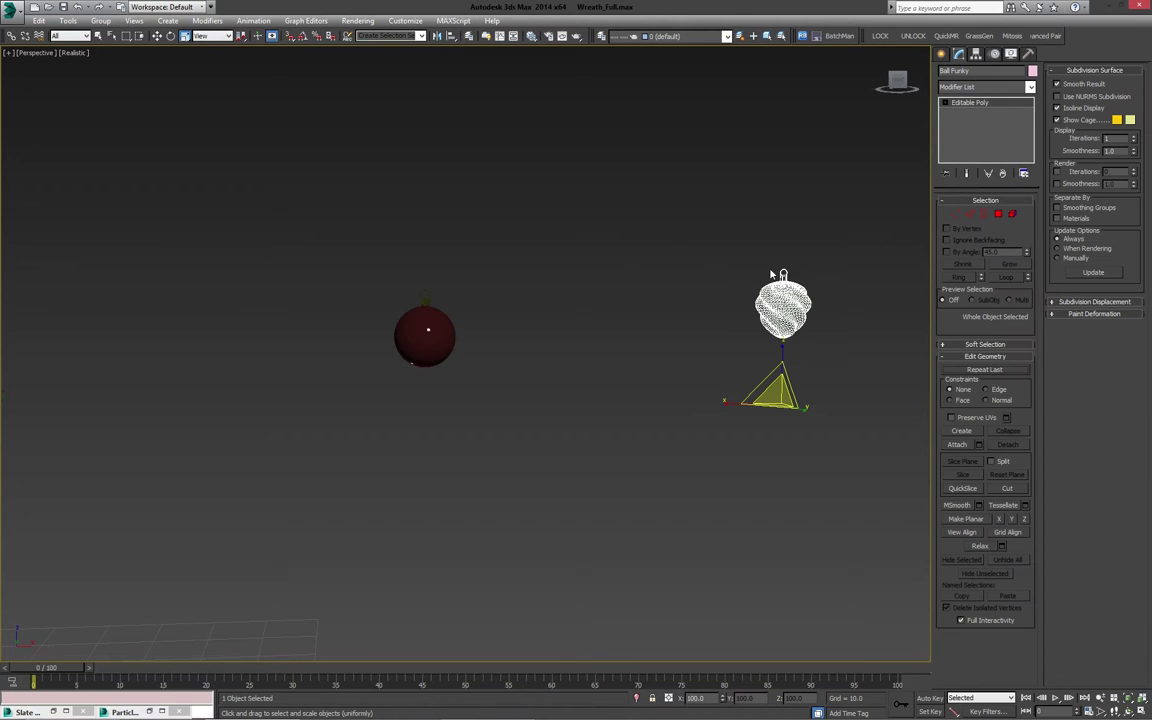
# - Examine the unsmoothed round and funky balls up close and compare their size with the wreath
pyautogui.keyDown('alt'); pyautogui.moveTo(685, 240); pyautogui.dragTo(748, 327, button='middle'); pyautogui.keyUp('alt')
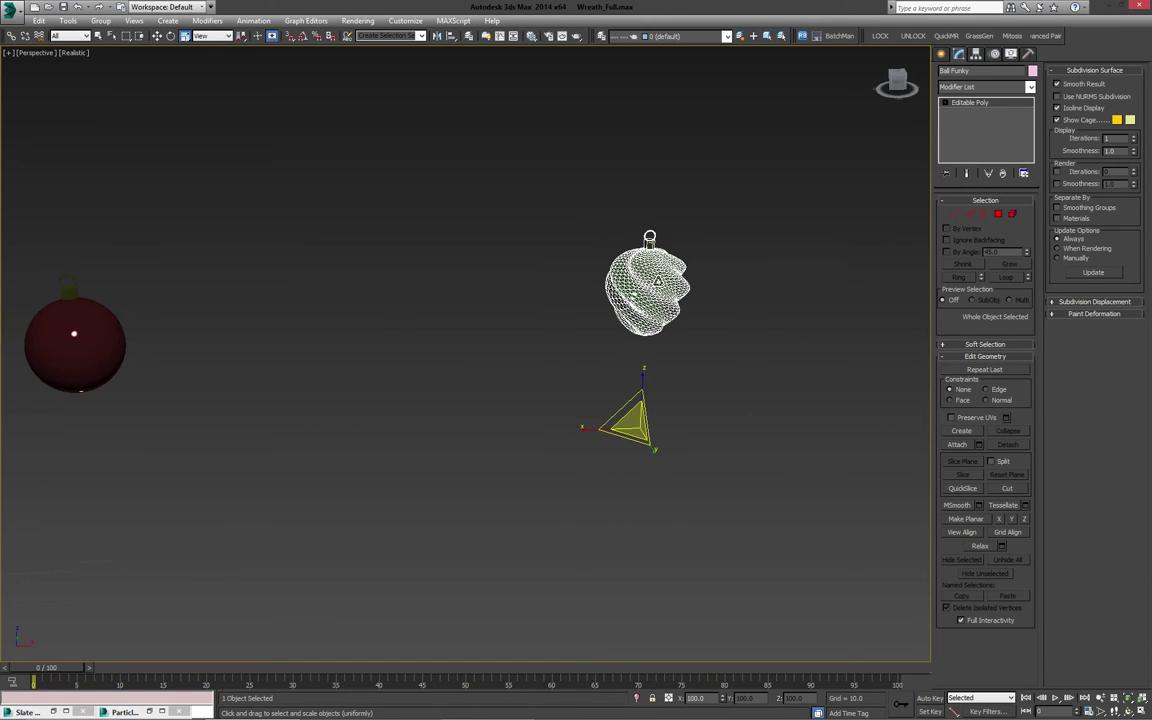
pyautogui.press('q')
pyautogui.keyDown('alt'); pyautogui.moveTo(680, 276); pyautogui.dragTo(772, 277, button='middle'); pyautogui.keyUp('alt')
pyautogui.keyDown('alt'); pyautogui.moveTo(508, 284); pyautogui.dragTo(559, 291, button='middle'); pyautogui.keyUp('alt')
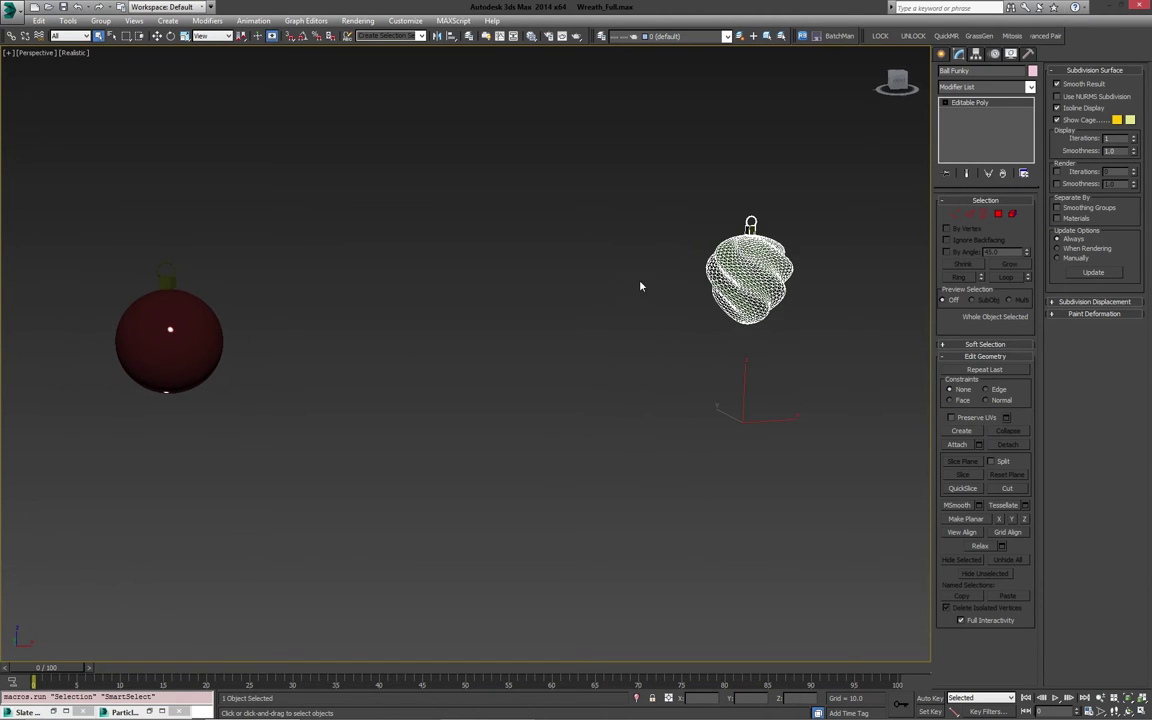
pyautogui.moveTo(653, 277); pyautogui.dragTo(622, 299, button='middle')
pyautogui.moveTo(530, 242); pyautogui.dragTo(775, 189, button='middle')
pyautogui.scroll(9, 391, 268)
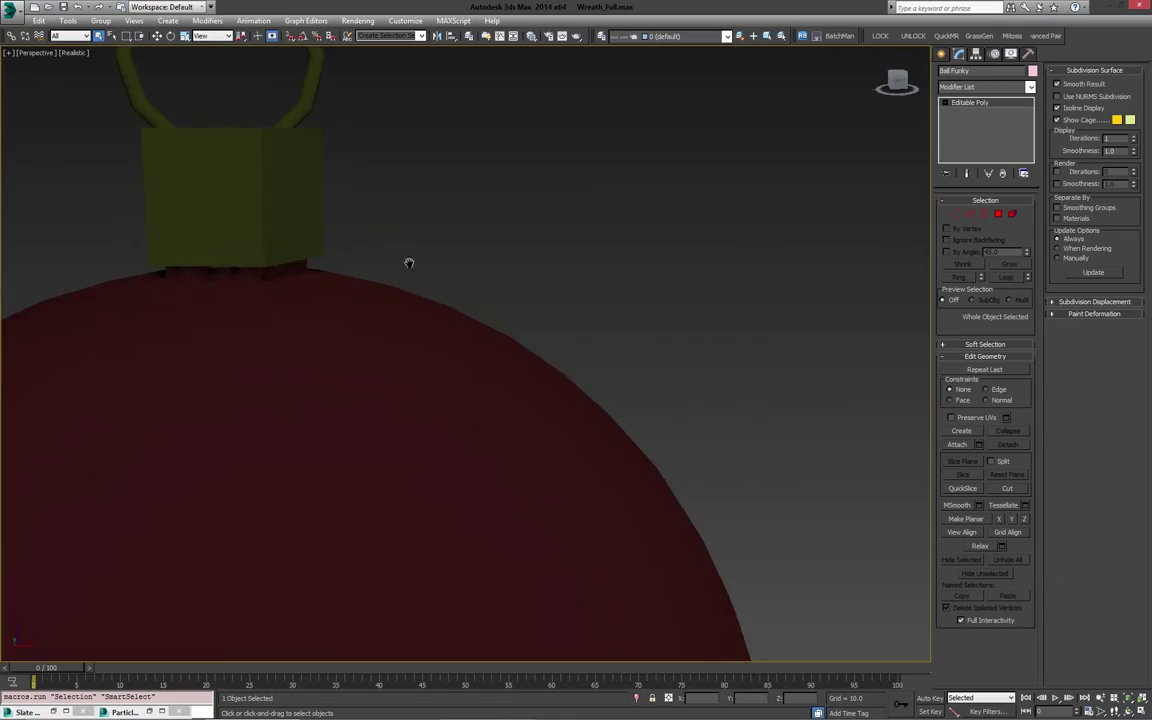
pyautogui.scroll(-5, 446, 273)
pyautogui.click(476, 273)
pyautogui.keyDown('alt'); pyautogui.moveTo(590, 305); pyautogui.dragTo(565, 315, button='middle'); pyautogui.keyUp('alt')
pyautogui.scroll(-4, 533, 262)
pyautogui.keyDown('alt'); pyautogui.moveTo(535, 260); pyautogui.dragTo(655, 294, button='middle'); pyautogui.keyUp('alt')
pyautogui.moveTo(520, 228); pyautogui.dragTo(632, 250, button='middle')
pyautogui.scroll(4, 529, 270)
pyautogui.scroll(-6, 632, 248)
pyautogui.keyDown('alt'); pyautogui.moveTo(576, 278); pyautogui.dragTo(758, 275, button='middle'); pyautogui.keyUp('alt')
pyautogui.scroll(-2, 550, 255)
pyautogui.scroll(-1, 681, 265)
pyautogui.keyDown('alt'); pyautogui.moveTo(653, 250); pyautogui.dragTo(604, 260, button='middle'); pyautogui.keyUp('alt')
pyautogui.scroll(5, 645, 267)
pyautogui.moveTo(750, 264); pyautogui.dragTo(704, 212, button='middle')
pyautogui.scroll(-5, 663, 226)
pyautogui.moveTo(565, 283); pyautogui.dragTo(579, 275, button='middle')
pyautogui.scroll(-3, 579, 275)
pyautogui.scroll(3, 579, 275)
pyautogui.moveTo(745, 212); pyautogui.dragTo(555, 281, button='middle')
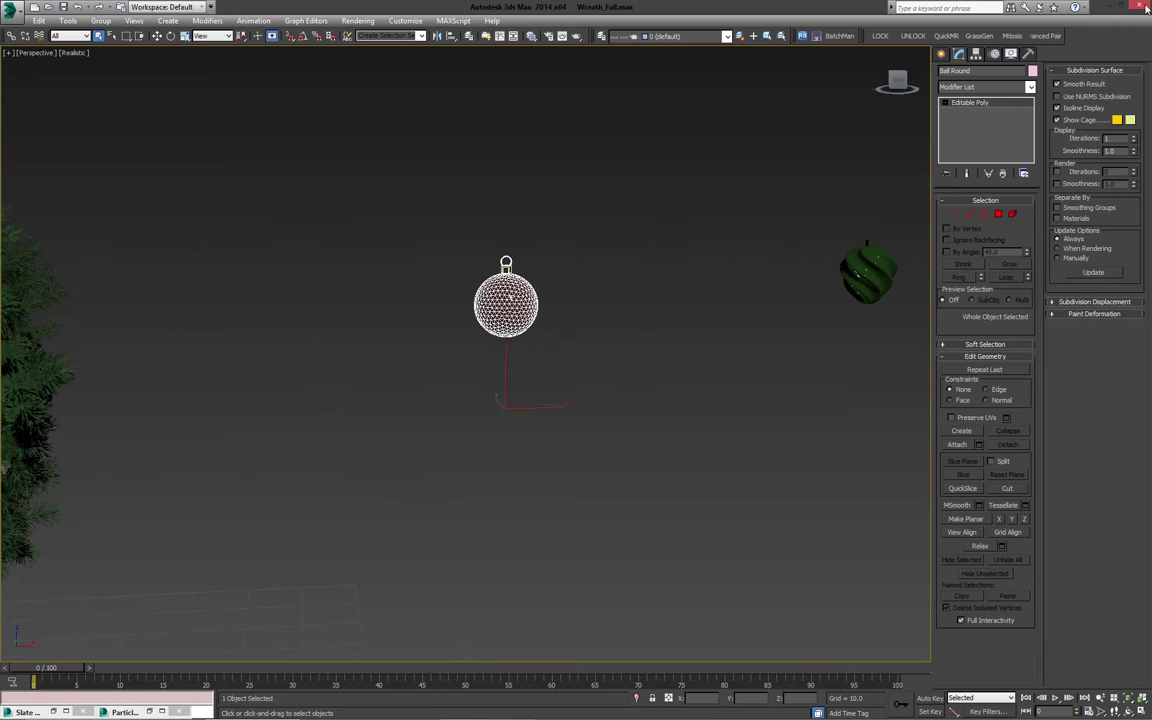
# - Move only the pivot of Ball Round up to the center of its hanging ring
pyautogui.click(975, 54)
pyautogui.click(986, 130)
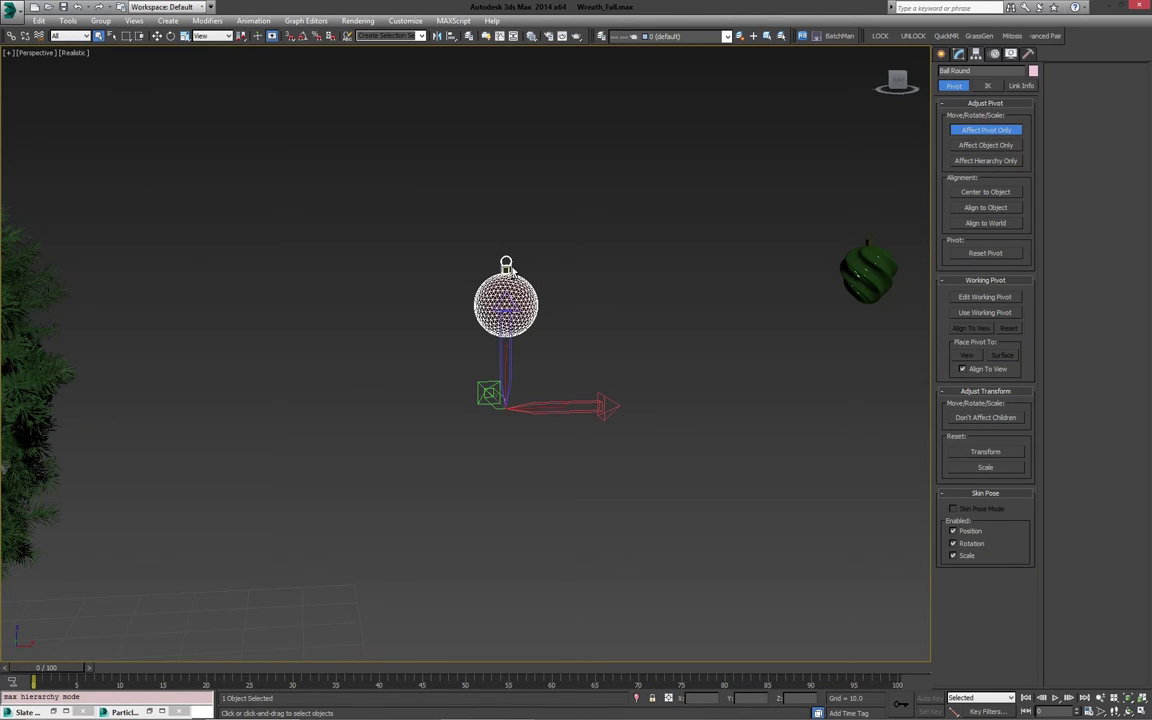
pyautogui.scroll(2, 385, 440)
pyautogui.scroll(2, 525, 277)
pyautogui.moveTo(639, 250); pyautogui.dragTo(606, 257, button='middle')
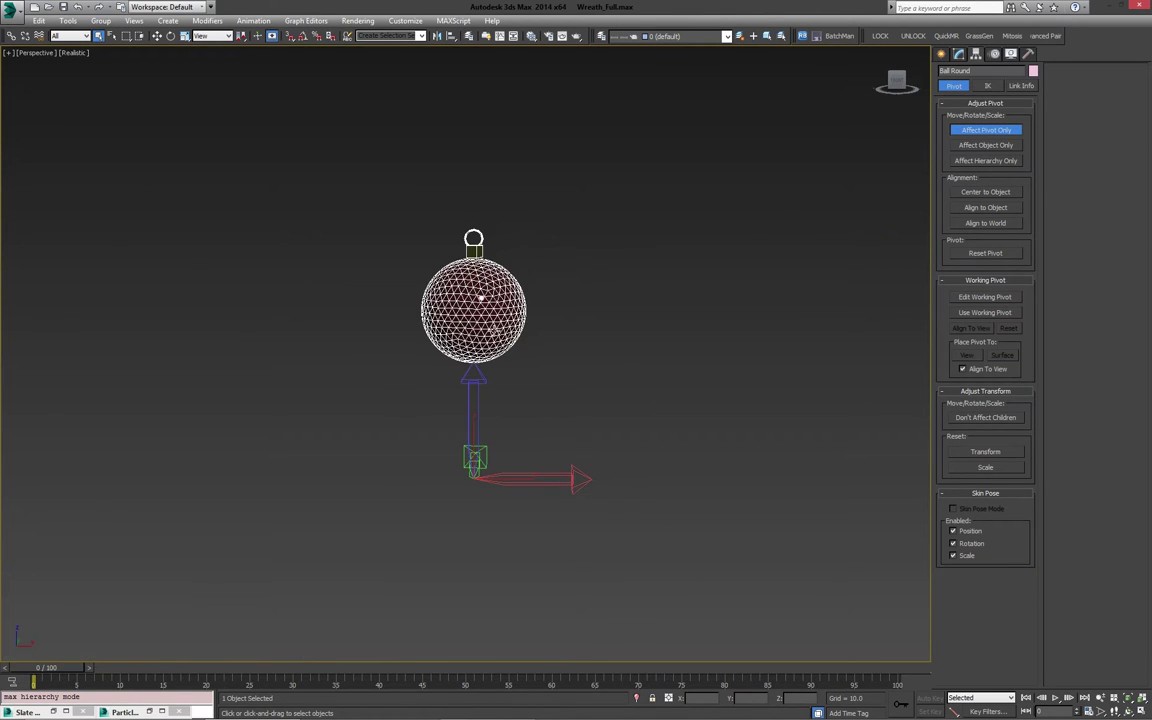
pyautogui.press('w')
pyautogui.moveTo(473, 425); pyautogui.dragTo(467, 185)
pyautogui.moveTo(463, 237); pyautogui.dragTo(470, 262, button='middle')
pyautogui.scroll(10, 474, 262)
pyautogui.moveTo(558, 247); pyautogui.dragTo(572, 301, button='middle')
pyautogui.moveTo(442, 281); pyautogui.dragTo(442, 274)
pyautogui.scroll(-12, 556, 292)
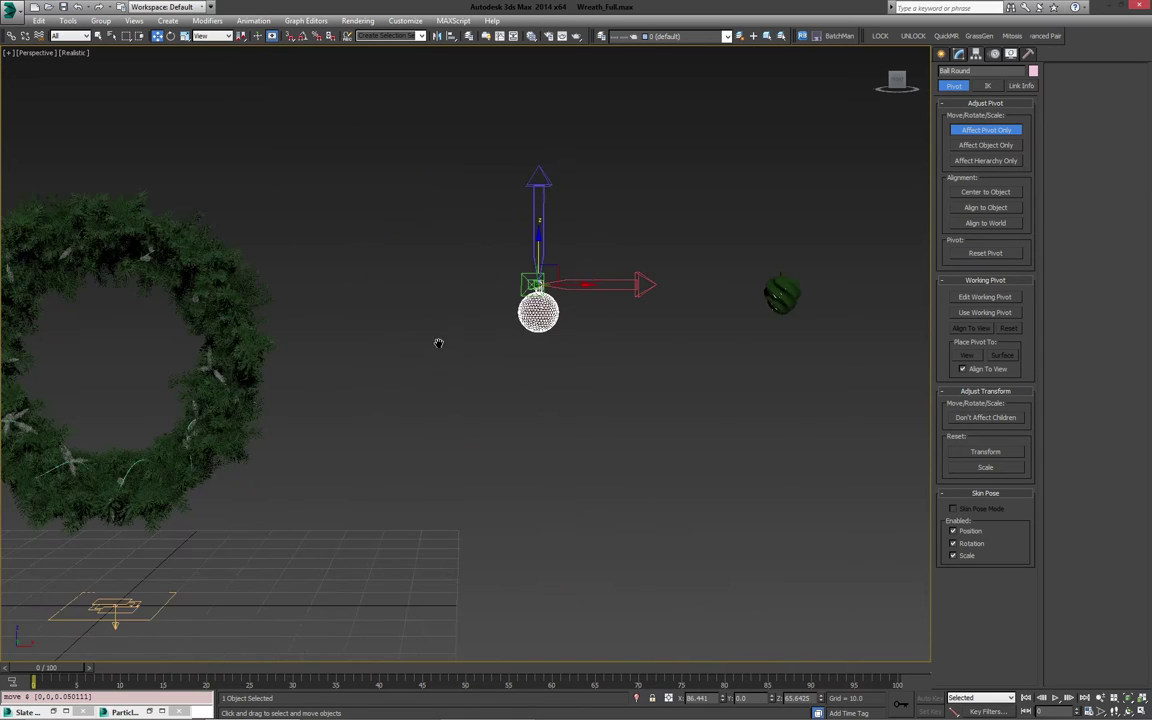
pyautogui.moveTo(437, 342); pyautogui.dragTo(306, 391, button='middle')
pyautogui.click(982, 131)
# - Move only the pivot of Ball Funky up into the center of its hanging ring
pyautogui.click(655, 337)
pyautogui.scroll(3, 599, 329)
pyautogui.press('Insert')
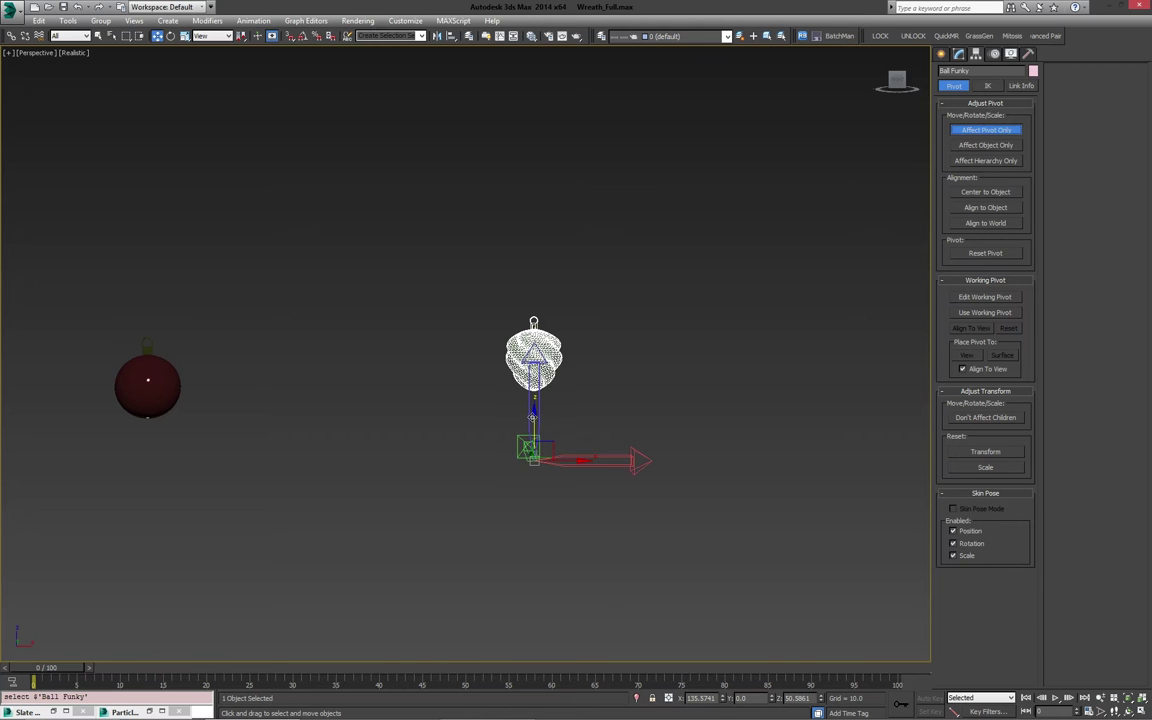
pyautogui.scroll(8, 543, 420)
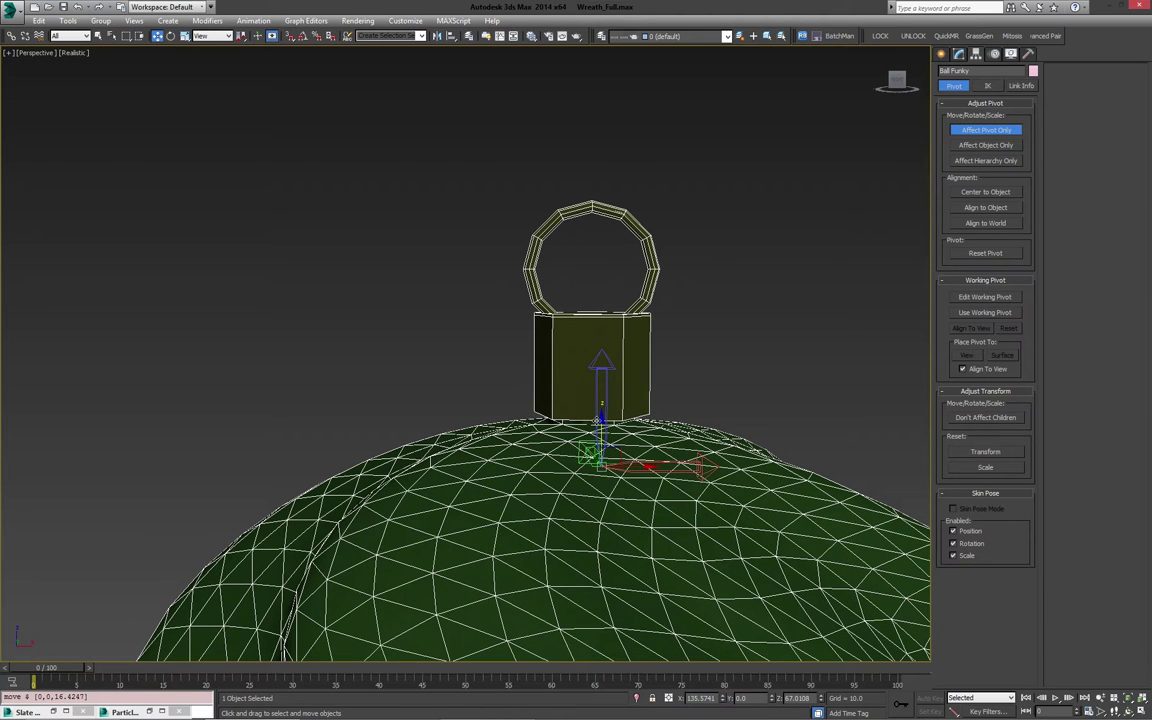
pyautogui.moveTo(540, 380); pyautogui.dragTo(595, 240)
pyautogui.moveTo(627, 280); pyautogui.dragTo(591, 305, button='middle')
pyautogui.moveTo(591, 304); pyautogui.dragTo(547, 295)
pyautogui.scroll(-5, 547, 295)
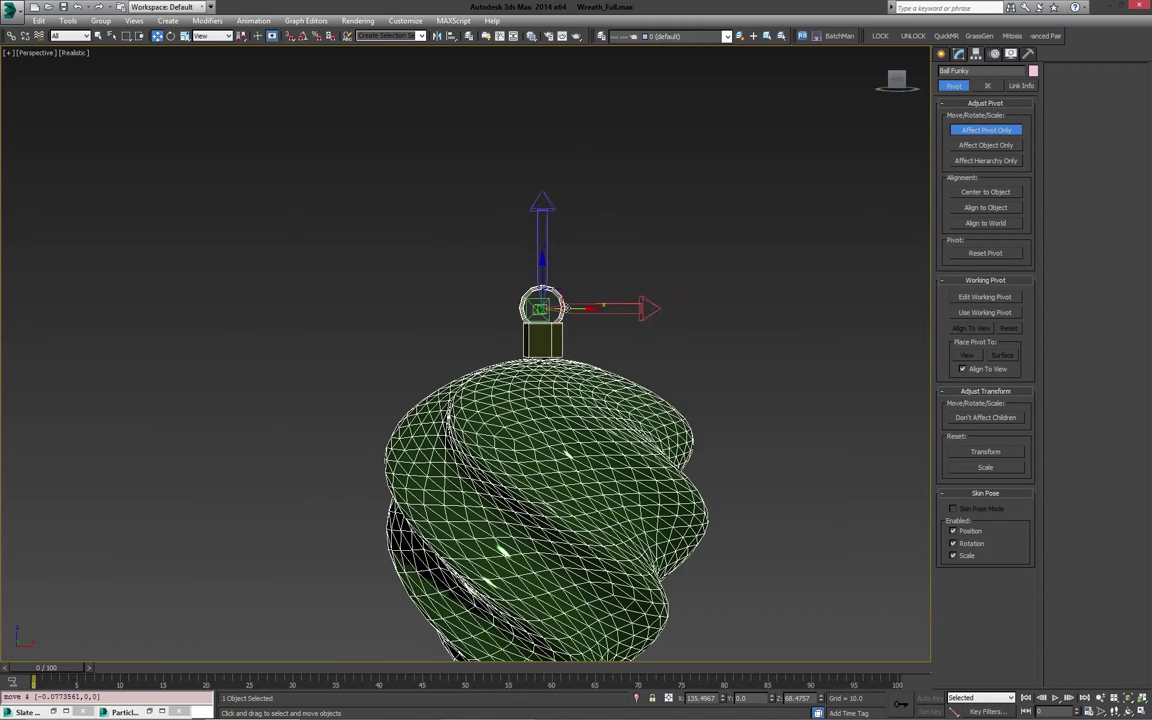
pyautogui.moveTo(544, 307); pyautogui.dragTo(627, 285, button='middle')
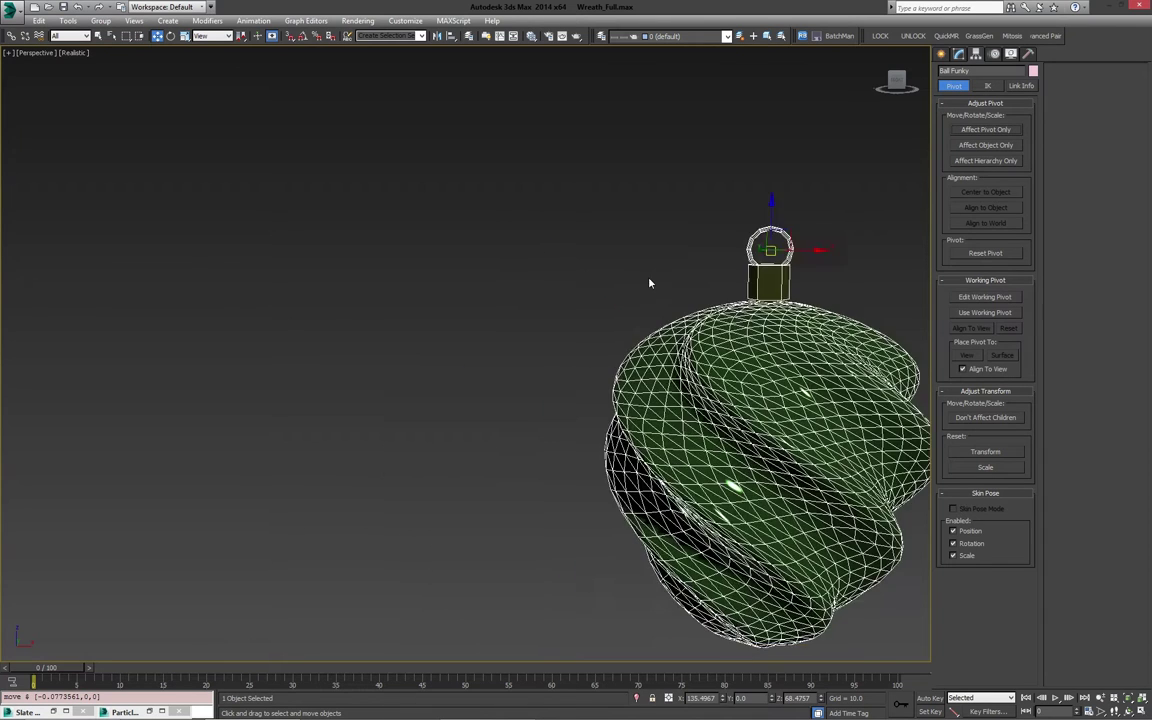
# - Move the ball ornaments onto the wreath and distribute copies, four round and two funky balls, along its upper and lower parts
pyautogui.scroll(-8, 580, 295)
pyautogui.moveTo(435, 307); pyautogui.dragTo(536, 284, button='middle')
pyautogui.scroll(5, 536, 285)
pyautogui.click(636, 313)
pyautogui.moveTo(658, 353); pyautogui.dragTo(726, 387, button='middle')
pyautogui.moveTo(725, 301); pyautogui.dragTo(257, 289)
pyautogui.moveTo(268, 308); pyautogui.dragTo(312, 324, button='middle')
pyautogui.scroll(5, 312, 324)
pyautogui.moveTo(364, 371); pyautogui.dragTo(345, 305, button='middle')
pyautogui.moveTo(400, 281); pyautogui.dragTo(316, 291)
pyautogui.keyDown('alt'); pyautogui.moveTo(330, 293); pyautogui.dragTo(430, 299, button='middle'); pyautogui.keyUp('alt')
pyautogui.moveTo(383, 297)
pyautogui.mouseDown(button='middle')
pyautogui.moveTo(407, 306)
pyautogui.moveTo(400, 299)
pyautogui.mouseUp(button='middle')
pyautogui.moveTo(321, 281); pyautogui.dragTo(319, 270)
pyautogui.keyDown('alt'); pyautogui.moveTo(386, 306); pyautogui.dragTo(404, 298, button='middle'); pyautogui.keyUp('alt')
pyautogui.moveTo(404, 298); pyautogui.dragTo(483, 325, button='middle')
pyautogui.scroll(3, 334, 342)
pyautogui.keyDown('alt'); pyautogui.moveTo(416, 364); pyautogui.dragTo(420, 325, button='middle'); pyautogui.keyUp('alt')
pyautogui.keyDown('alt'); pyautogui.moveTo(420, 325); pyautogui.dragTo(411, 344, button='middle'); pyautogui.keyUp('alt')
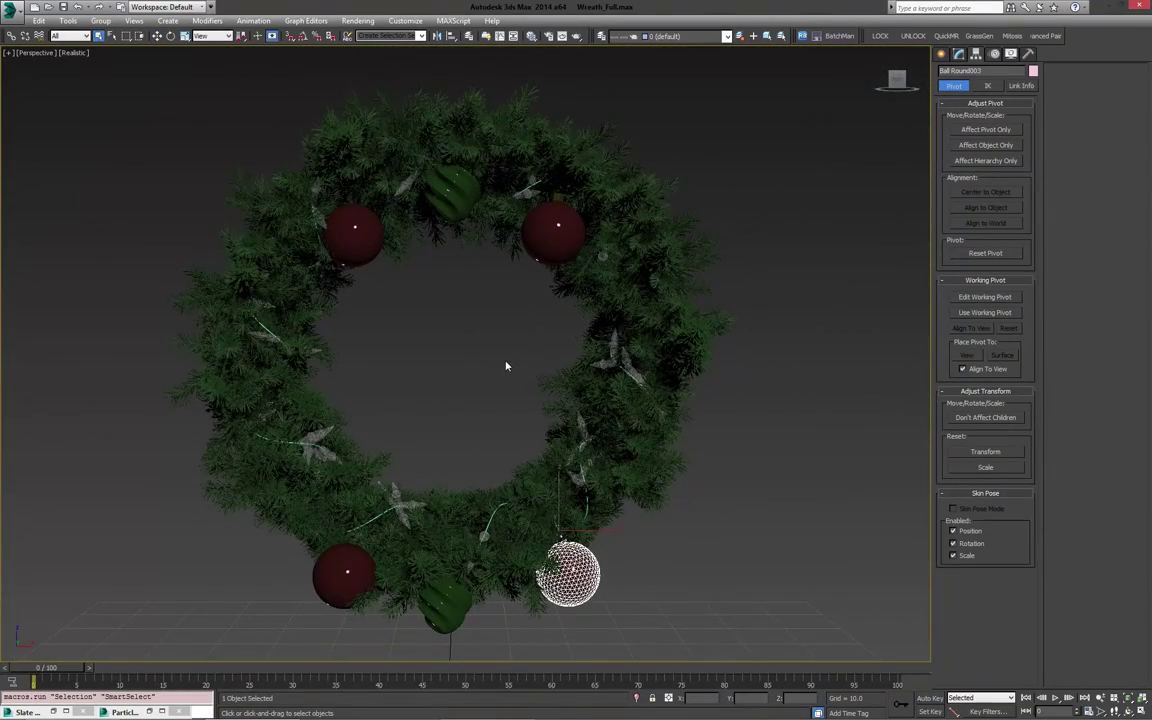
# - Move the light cord along the Y axis to about Y -4.56 so it sits differently in the wreath's branches
pyautogui.keyDown('alt'); pyautogui.moveTo(504, 366); pyautogui.dragTo(457, 362, button='middle'); pyautogui.keyUp('alt')
pyautogui.scroll(3, 540, 400)
pyautogui.moveTo(574, 398); pyautogui.dragTo(450, 405, button='middle')
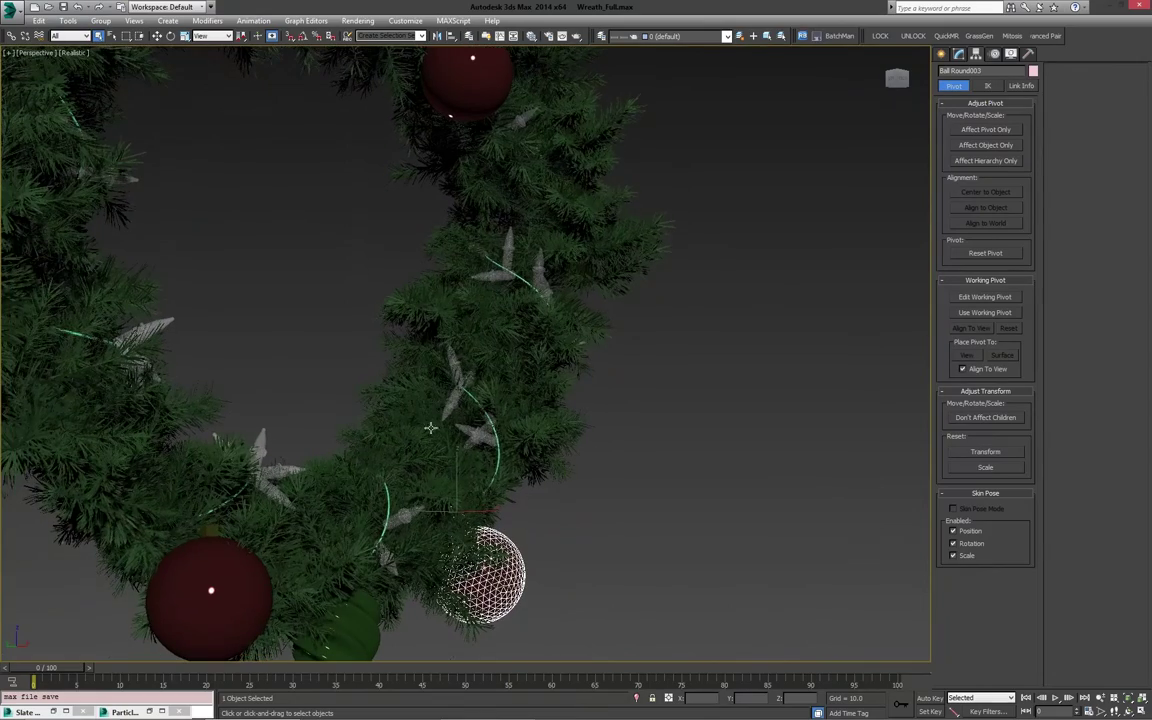
pyautogui.click(505, 452)
pyautogui.moveTo(505, 452)
pyautogui.keyDown('alt'); pyautogui.mouseDown(button='middle')
pyautogui.moveTo(571, 460)
pyautogui.moveTo(511, 446)
pyautogui.mouseUp(button='middle'); pyautogui.keyUp('alt')
pyautogui.press('w')
pyautogui.keyDown('alt'); pyautogui.moveTo(361, 384); pyautogui.dragTo(170, 270, button='middle'); pyautogui.keyUp('alt')
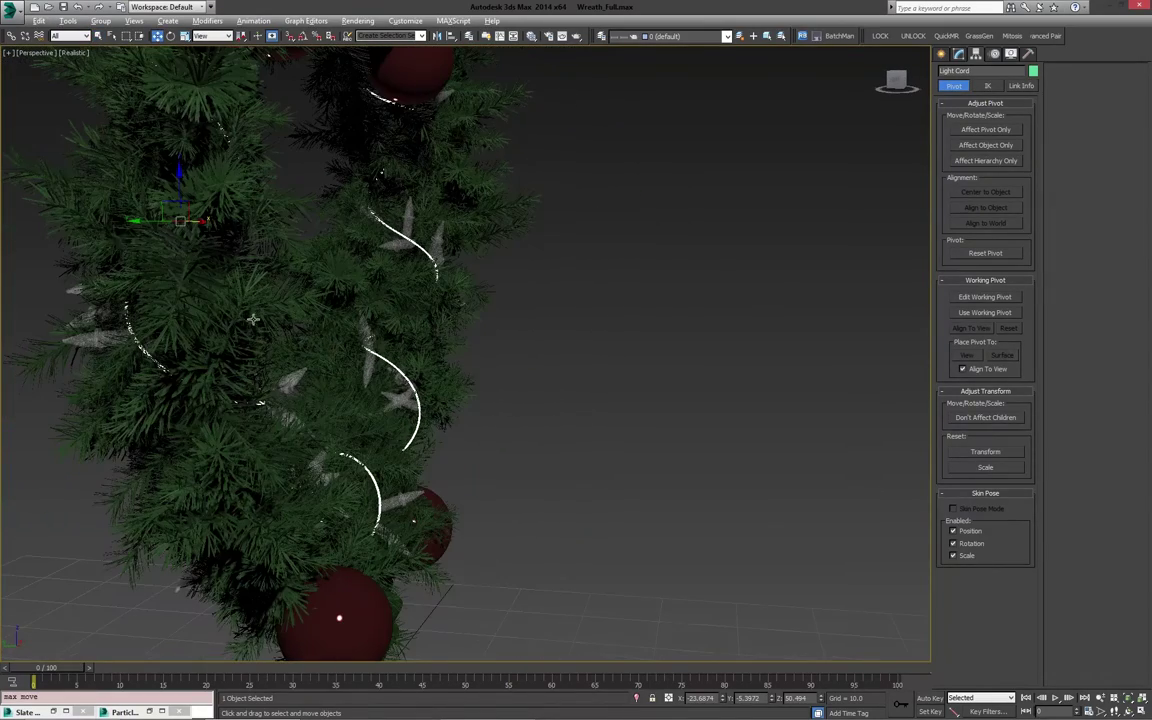
pyautogui.moveTo(139, 222); pyautogui.dragTo(125, 221)
# - Set both radii of the light cord's base helix to 2.5
pyautogui.keyDown('alt'); pyautogui.moveTo(303, 275); pyautogui.dragTo(360, 300, button='middle'); pyautogui.keyUp('alt')
pyautogui.click(960, 52)
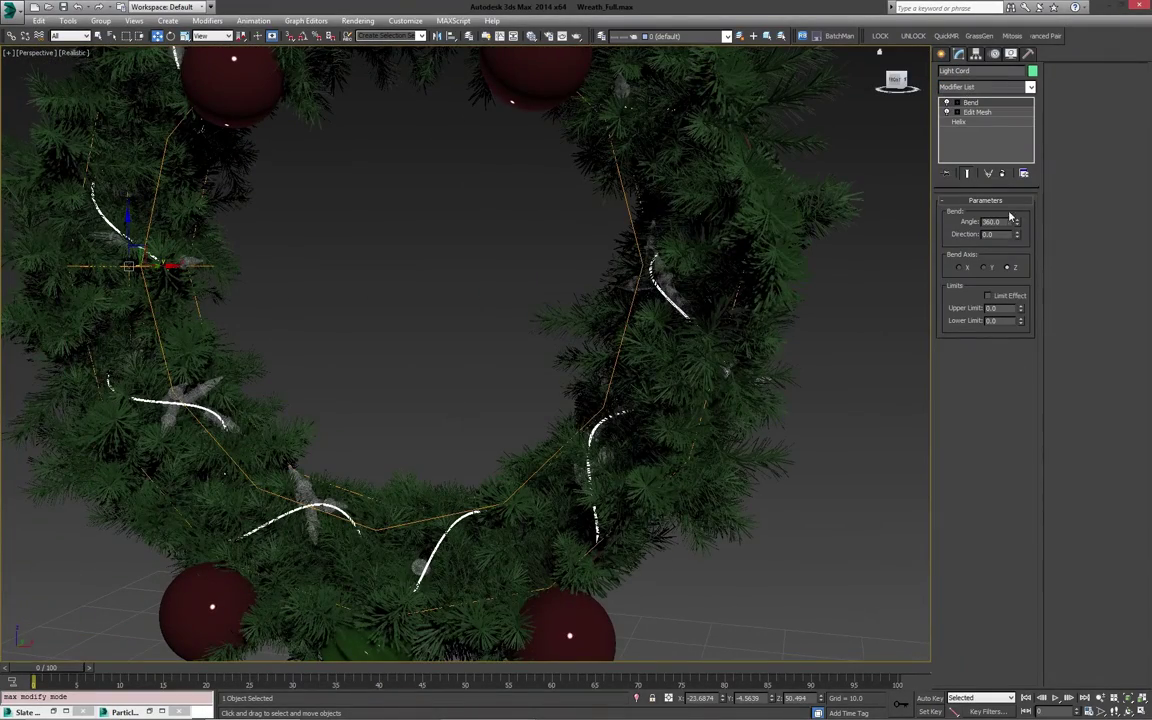
pyautogui.click(959, 121)
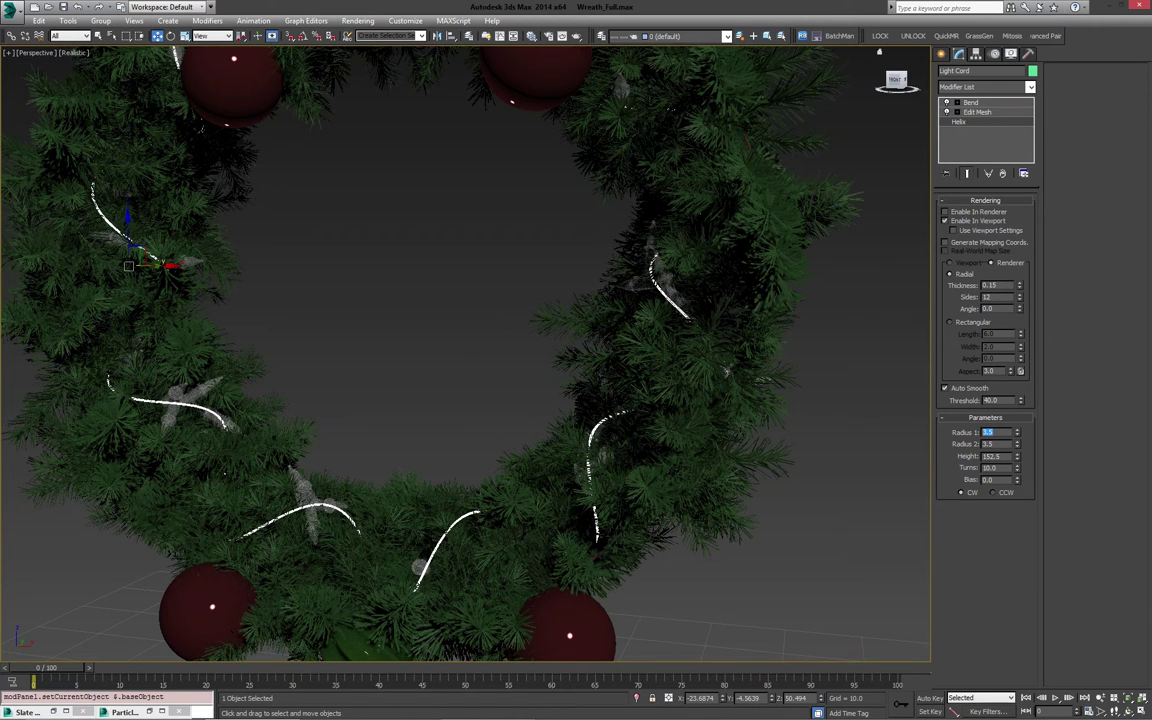
pyautogui.write('2.5')
pyautogui.press('Tab')
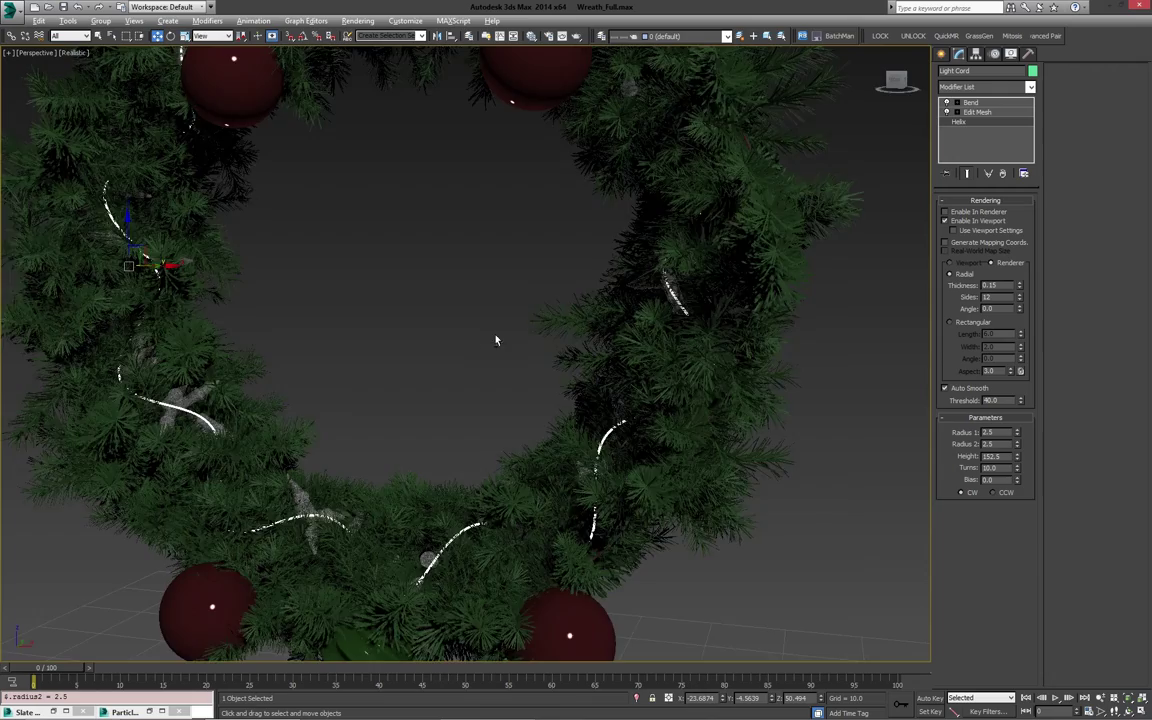
# - Move the light cord further along the Y axis to about Y -3.21
pyautogui.moveTo(486, 342)
pyautogui.keyDown('alt'); pyautogui.mouseDown(button='middle')
pyautogui.moveTo(458, 329)
pyautogui.moveTo(448, 274)
pyautogui.moveTo(501, 337)
pyautogui.moveTo(543, 342)
pyautogui.moveTo(570, 320)
pyautogui.moveTo(504, 339)
pyautogui.mouseUp(button='middle'); pyautogui.keyUp('alt')
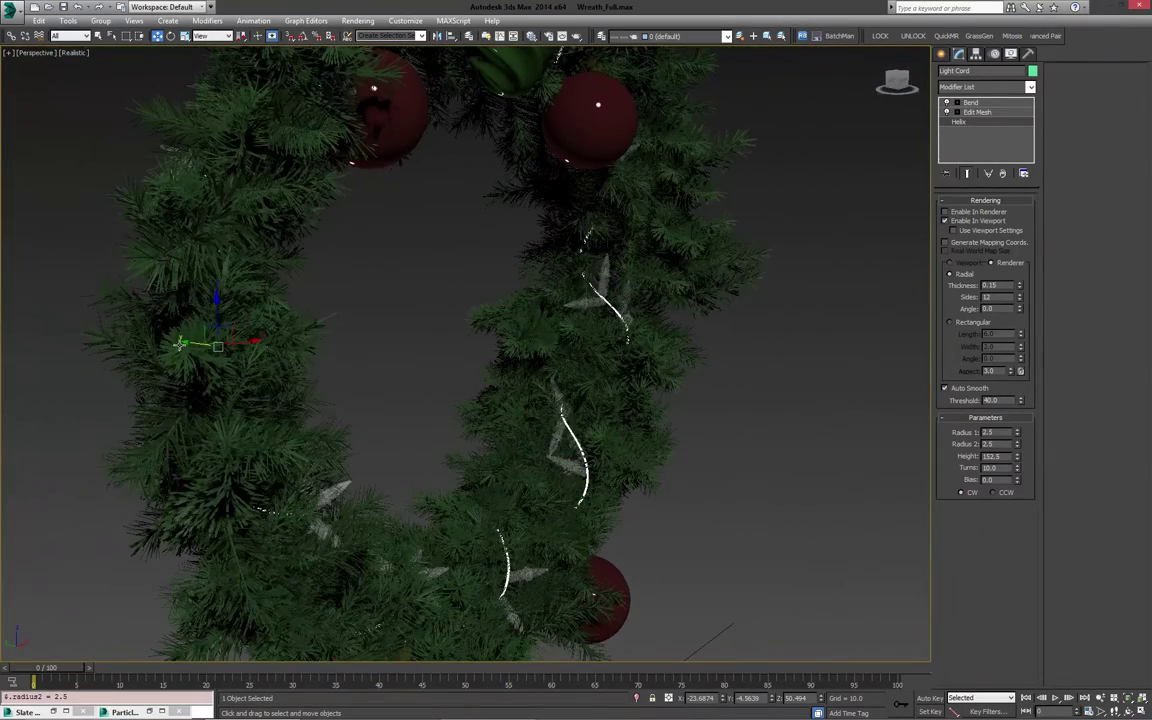
pyautogui.moveTo(179, 340); pyautogui.dragTo(163, 338)
pyautogui.keyDown('alt'); pyautogui.moveTo(367, 347); pyautogui.dragTo(447, 347, button='middle'); pyautogui.keyUp('alt')
# - Examine the branch, light and decoration material nodes of the wreath
pyautogui.press('m')
pyautogui.keyDown('alt'); pyautogui.moveTo(655, 325); pyautogui.dragTo(744, 362, button='middle'); pyautogui.keyUp('alt')
pyautogui.moveTo(260, 239); pyautogui.dragTo(248, 376, button='middle')
pyautogui.scroll(-4, 240, 361)
pyautogui.scroll(-1, 248, 376)
pyautogui.click(177, 217)
pyautogui.scroll(2, 178, 217)
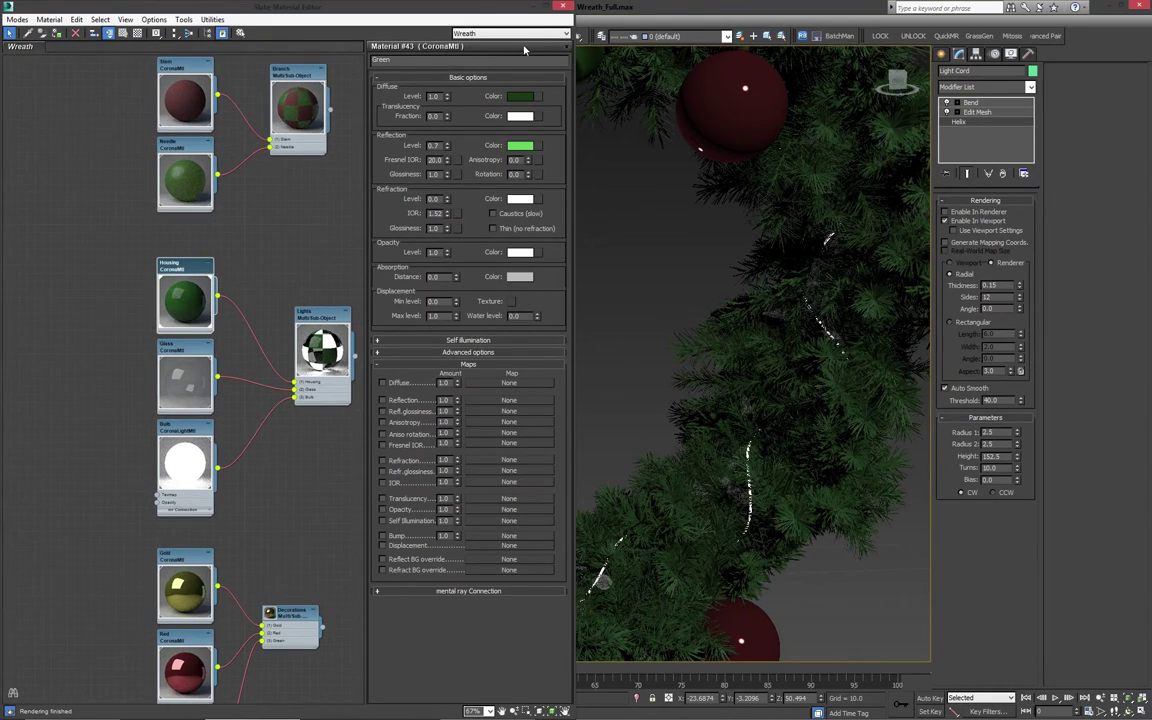
pyautogui.click(535, 6)
# - Set a custom render output size of 800 x 800 and show the safe frame around the whole wreath
pyautogui.keyDown('alt'); pyautogui.moveTo(556, 278); pyautogui.dragTo(597, 296, button='middle'); pyautogui.keyUp('alt')
pyautogui.scroll(-3, 499, 281)
pyautogui.moveTo(481, 306); pyautogui.dragTo(293, 457, button='middle')
pyautogui.scroll(-3, 488, 333)
pyautogui.scroll(2, 481, 339)
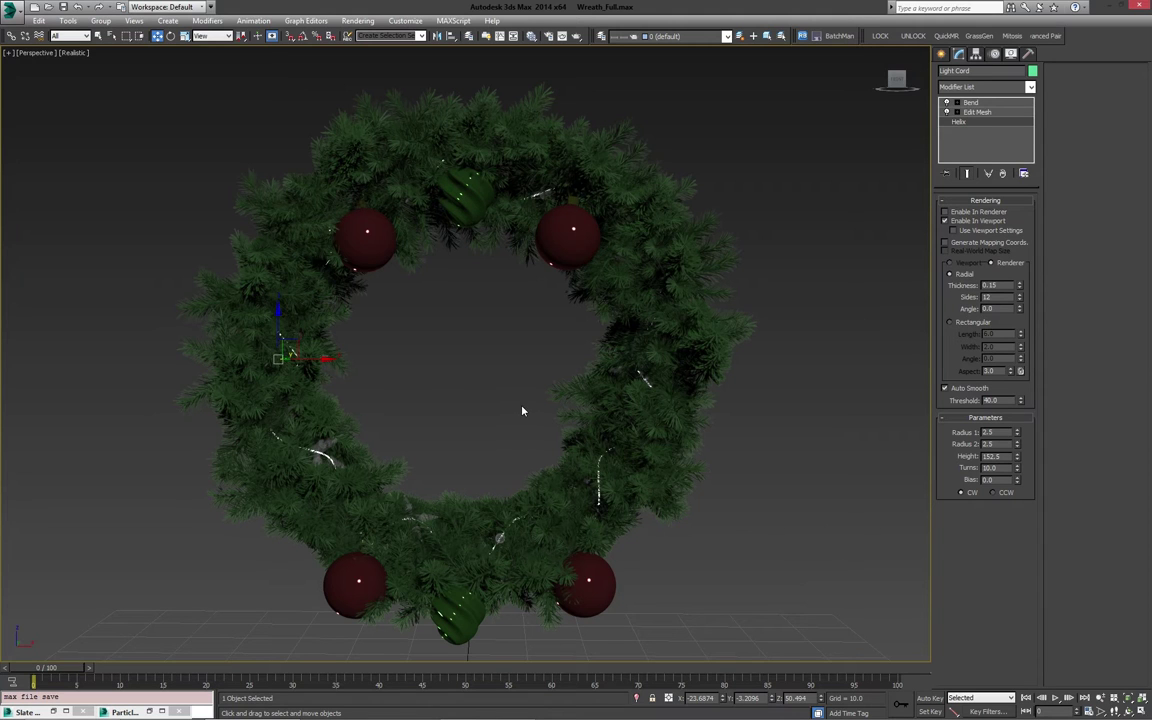
pyautogui.press('F10')
pyautogui.click(735, 238)
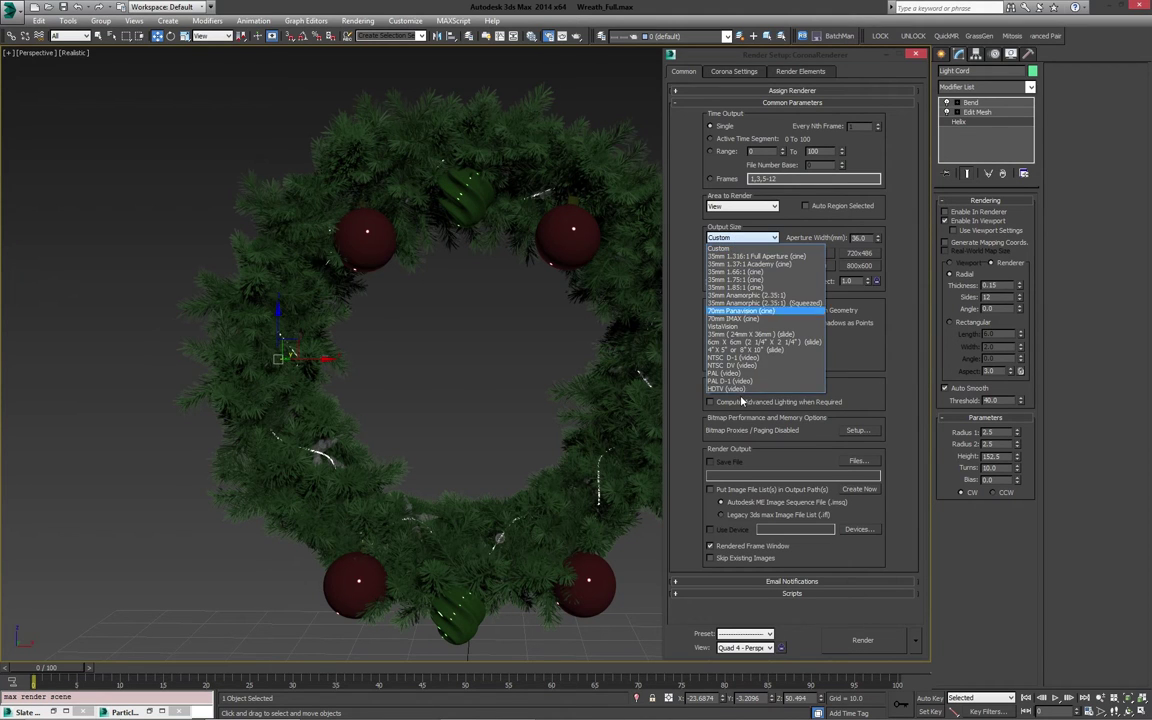
pyautogui.click(771, 253)
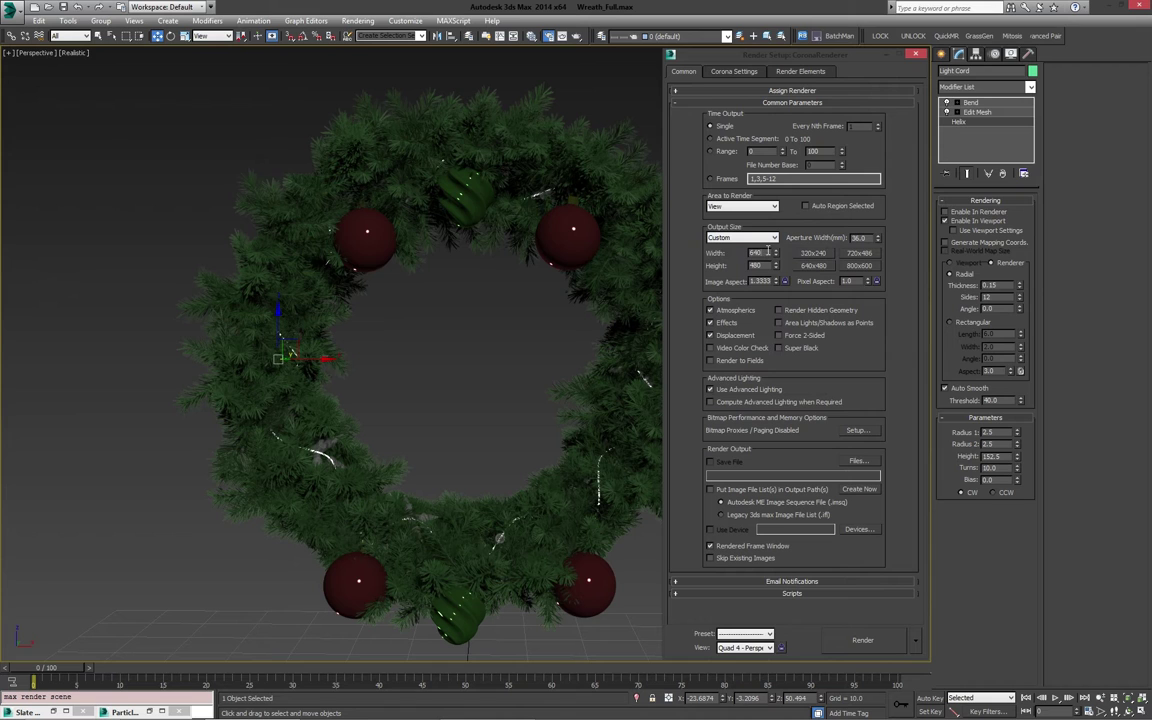
pyautogui.press('Tab')
pyautogui.write('80')
pyautogui.hotkey('shift', 'f')
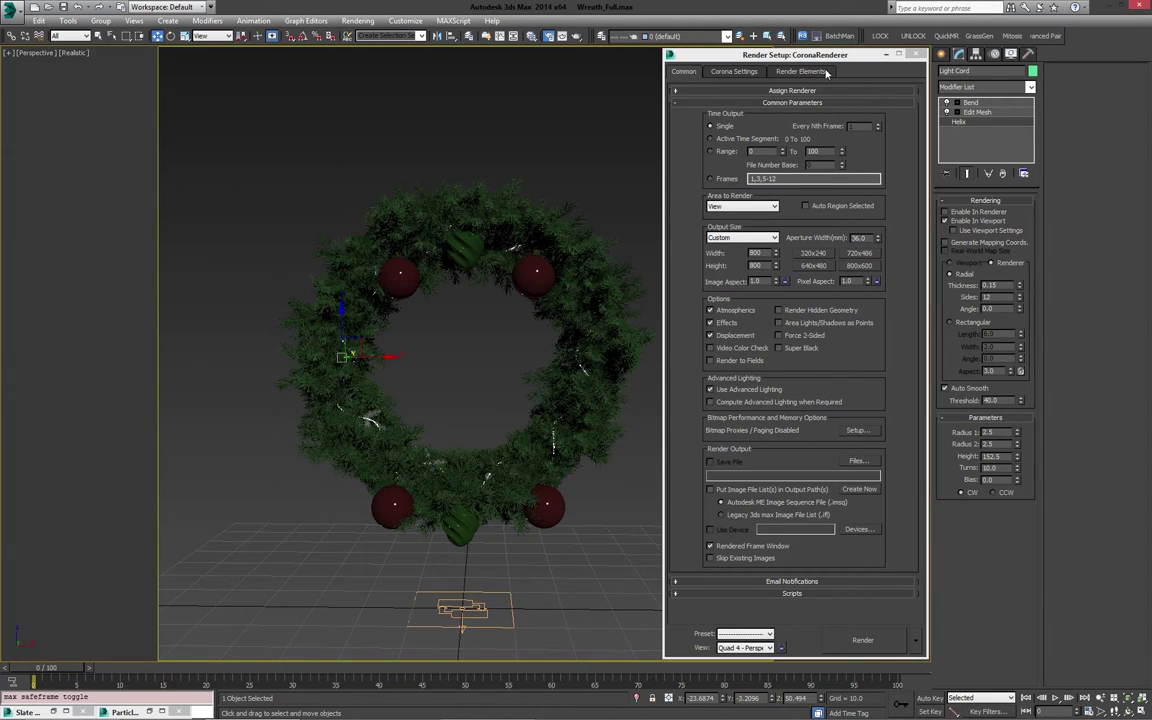
pyautogui.press('F10')
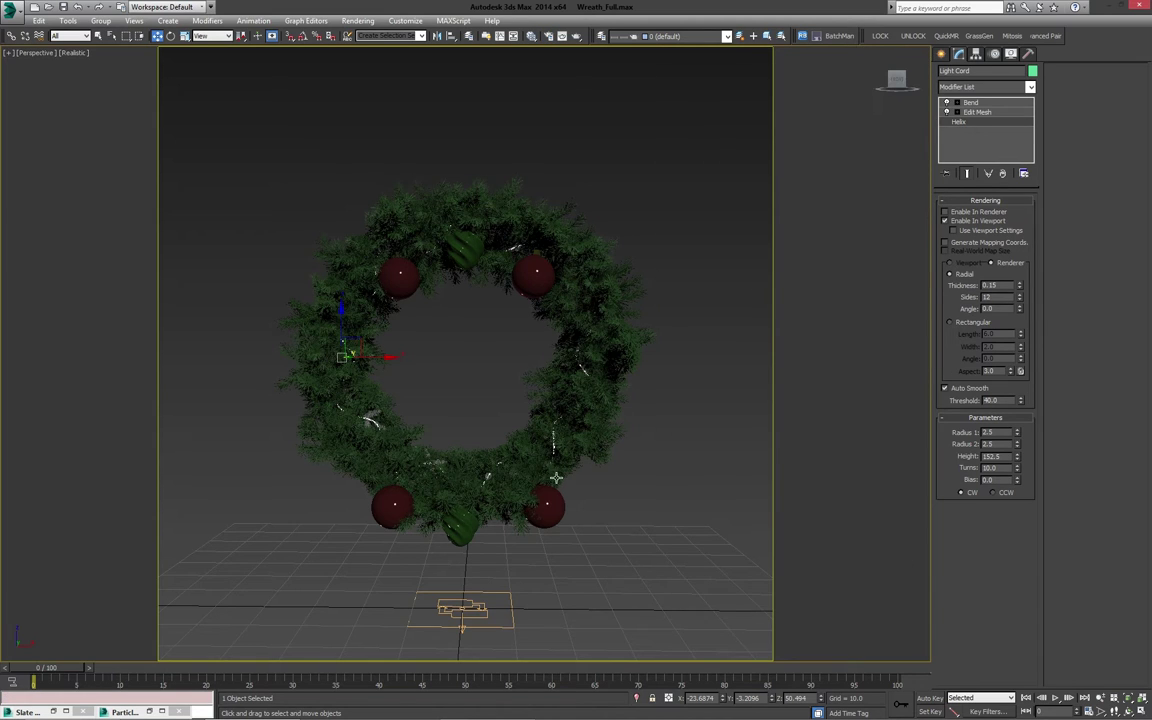
# - Create a camera from the current perspective view and set its lens to 50 mm
pyautogui.hotkey('ctrl', 'c')
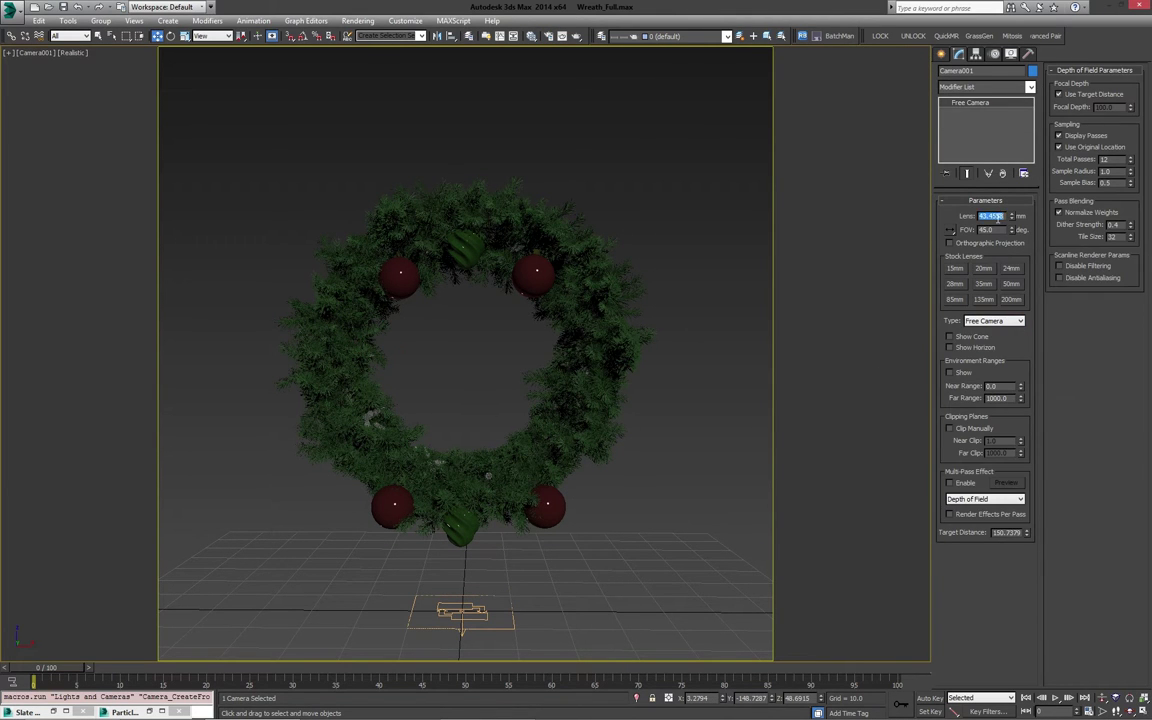
pyautogui.write('50')
pyautogui.press('Return')
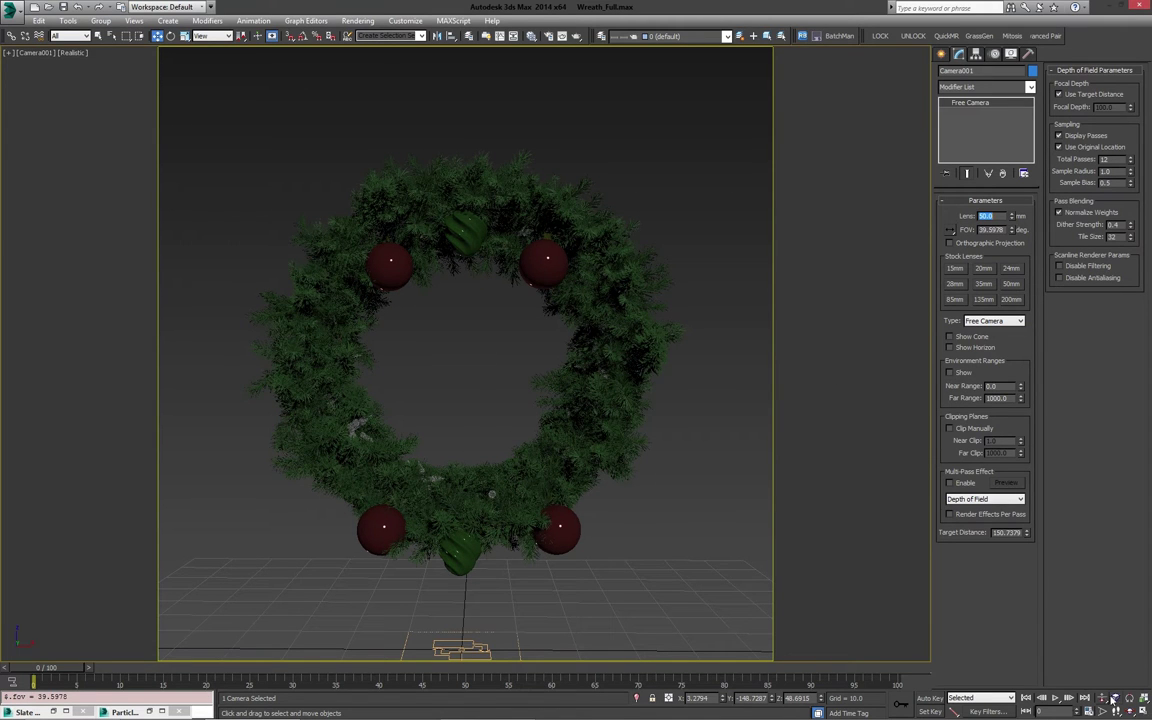
# - Dolly the camera closer to the wreath and set its X position to 0
pyautogui.click(1103, 698)
pyautogui.moveTo(499, 419); pyautogui.dragTo(506, 411)
pyautogui.press('w')
pyautogui.rightClick(727, 698)
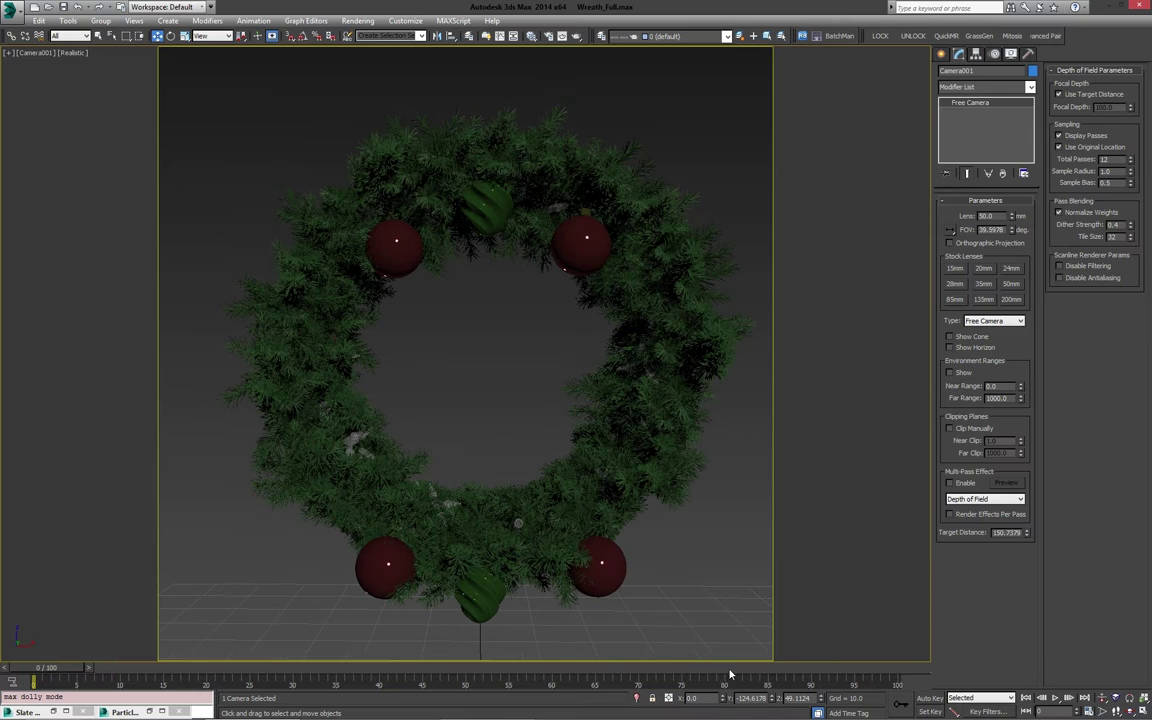
# - Level the camera by setting its rotation to 90 degrees on X and 0 on Z, and deselect it
pyautogui.press('e')
pyautogui.doubleClick(712, 698)
pyautogui.write('90')
pyautogui.press('Tab')
pyautogui.press('Tab')
pyautogui.write('0')
pyautogui.press('Return')
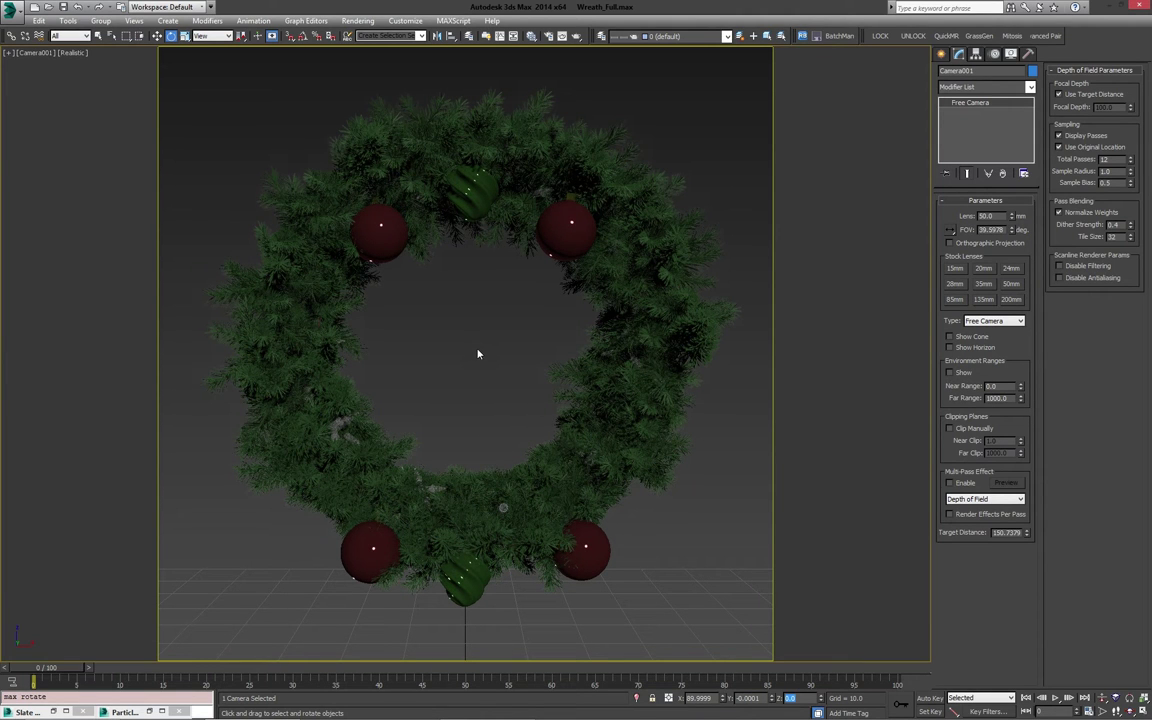
pyautogui.click(478, 354)
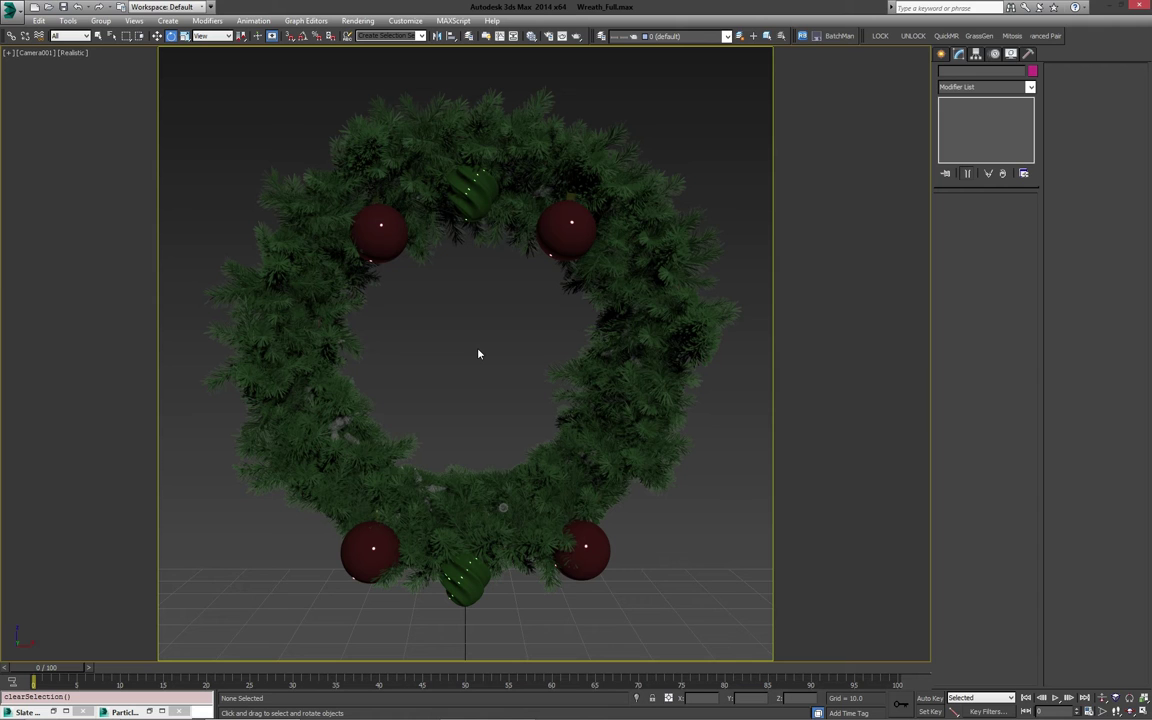
# - Render a test image of the wreath from the camera, stop it after a few passes and close the result
pyautogui.press('F9')
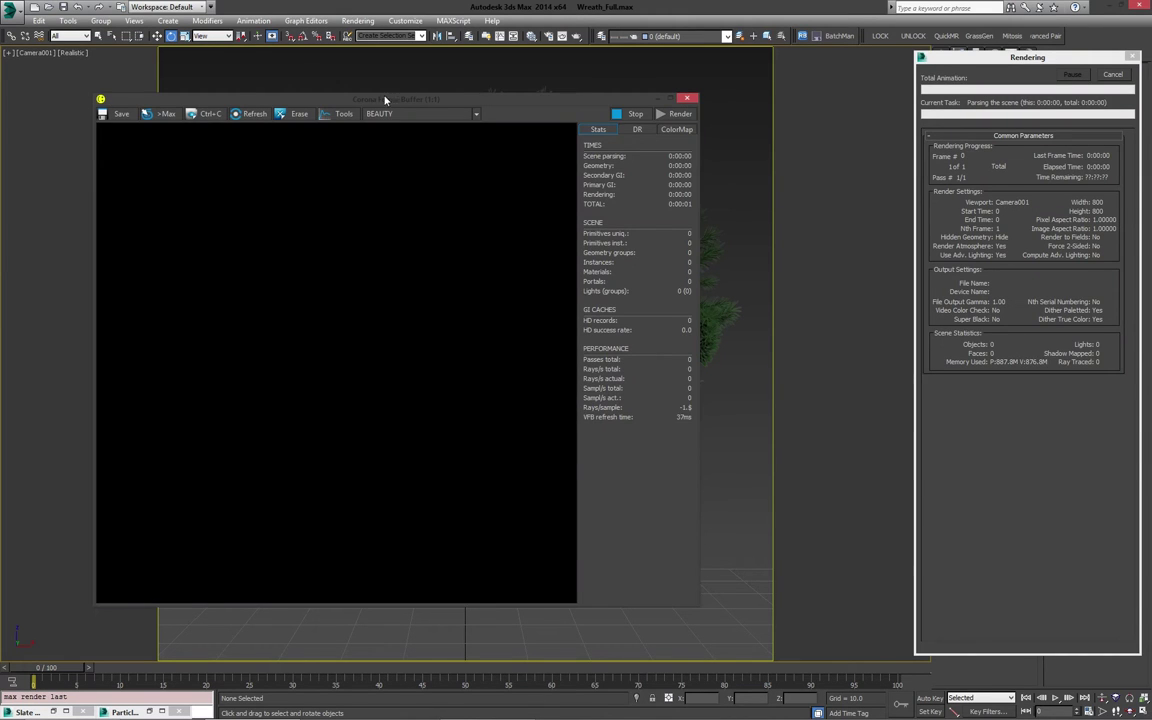
pyautogui.moveTo(383, 108); pyautogui.dragTo(353, 66)
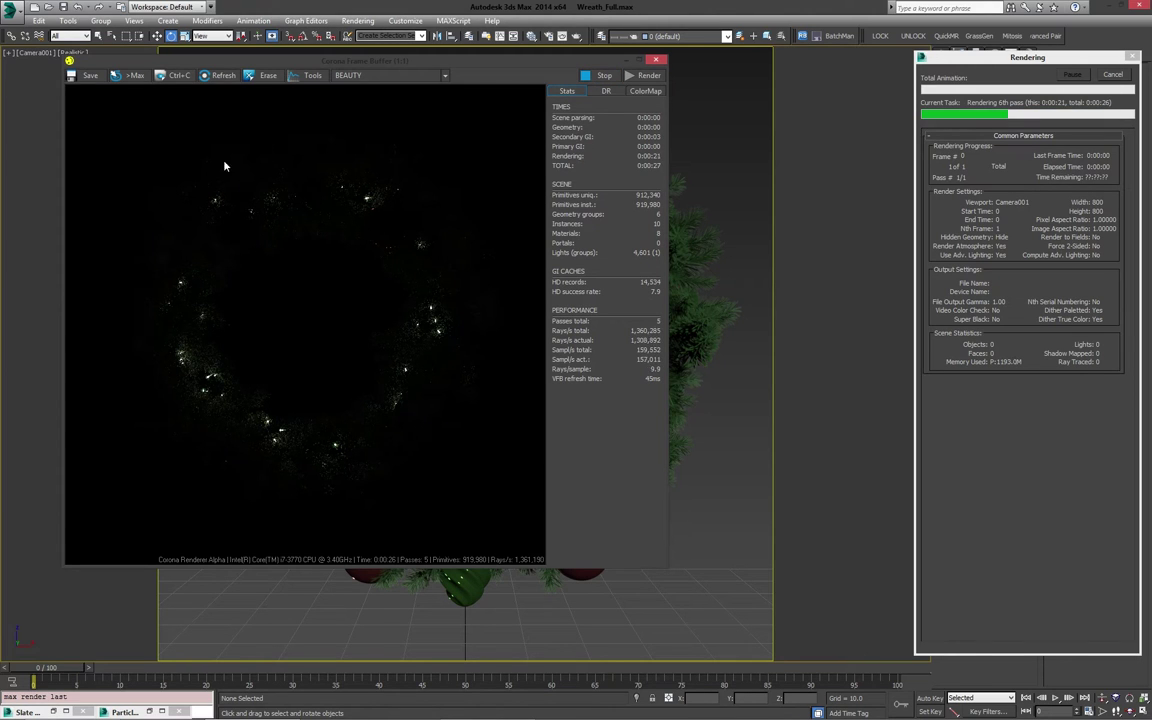
pyautogui.click(604, 76)
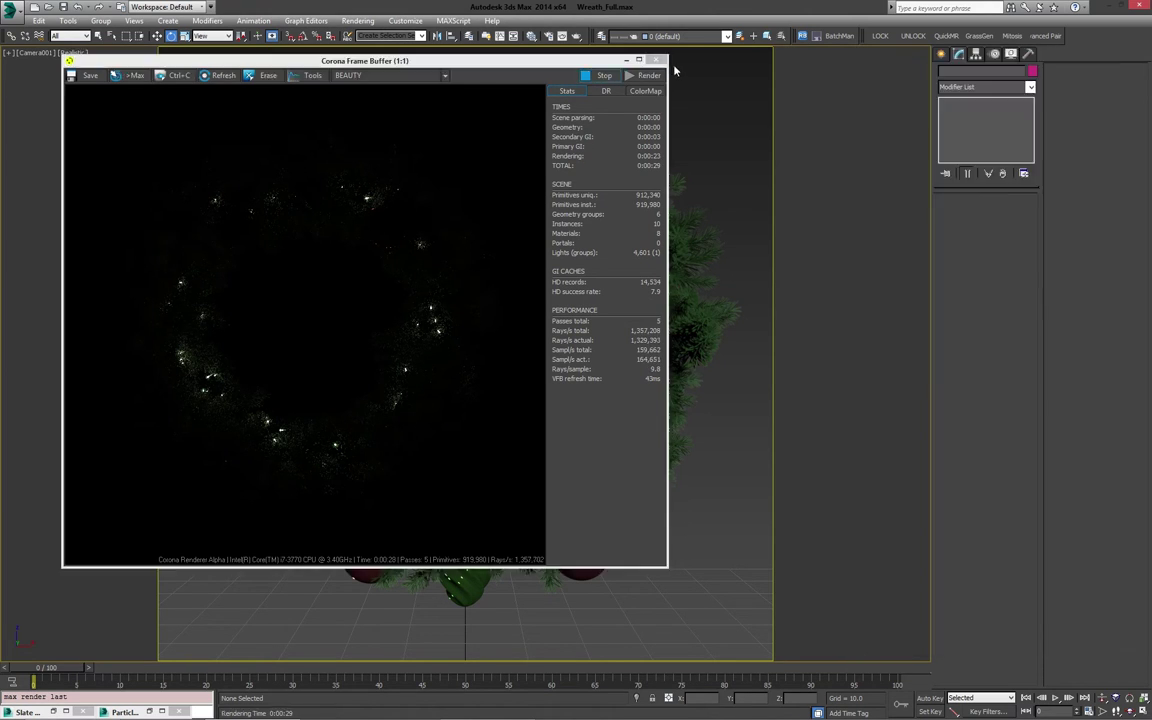
pyautogui.click(657, 61)
# - Set the Birth 002 amount of the lights' particle flow to 150 and test-render the wreath again
pyautogui.press('6')
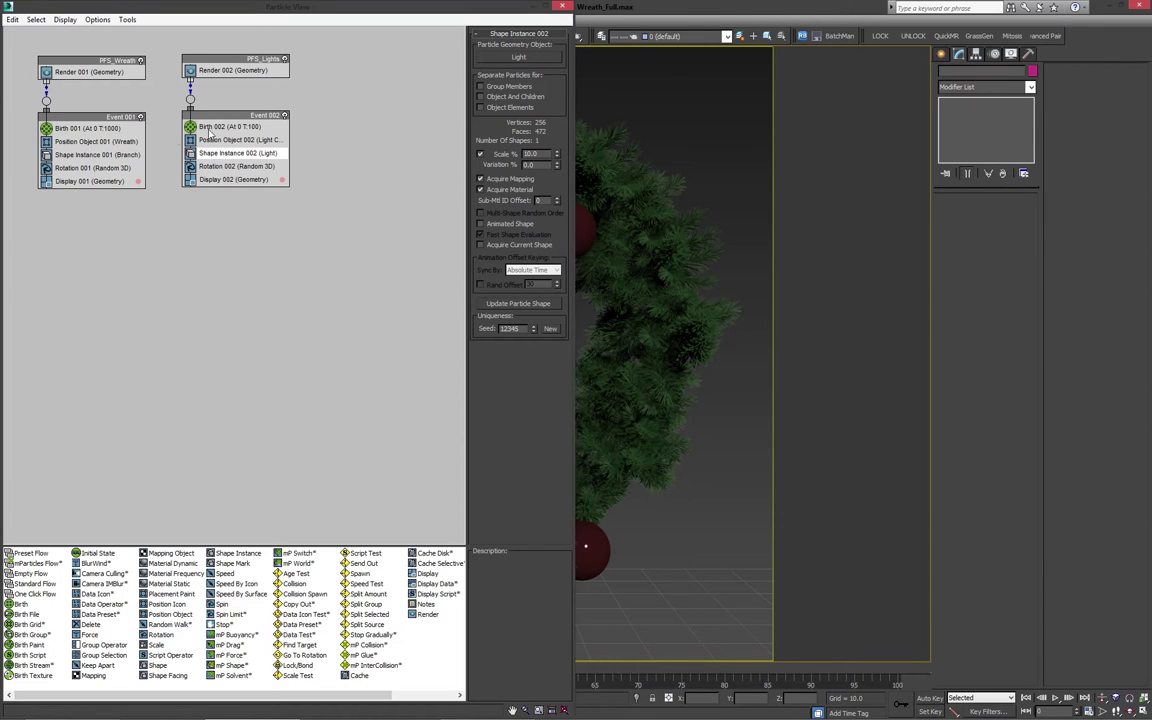
pyautogui.click(241, 128)
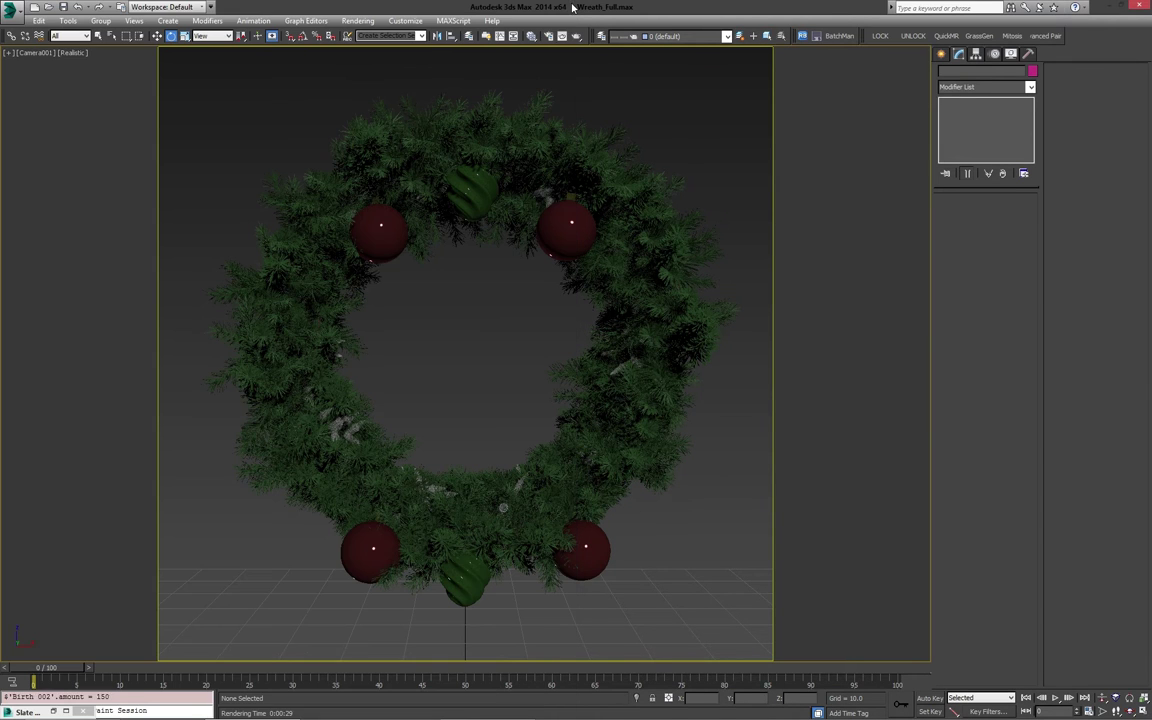
pyautogui.click(563, 6)
pyautogui.press('F9')
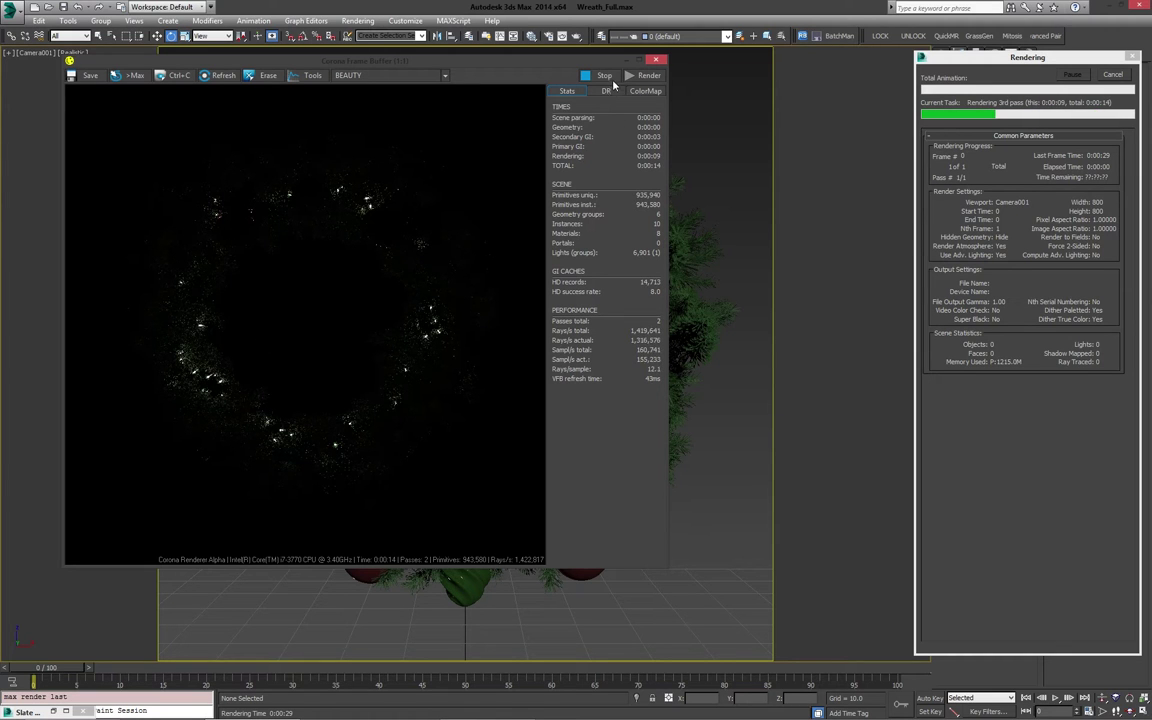
pyautogui.click(656, 61)
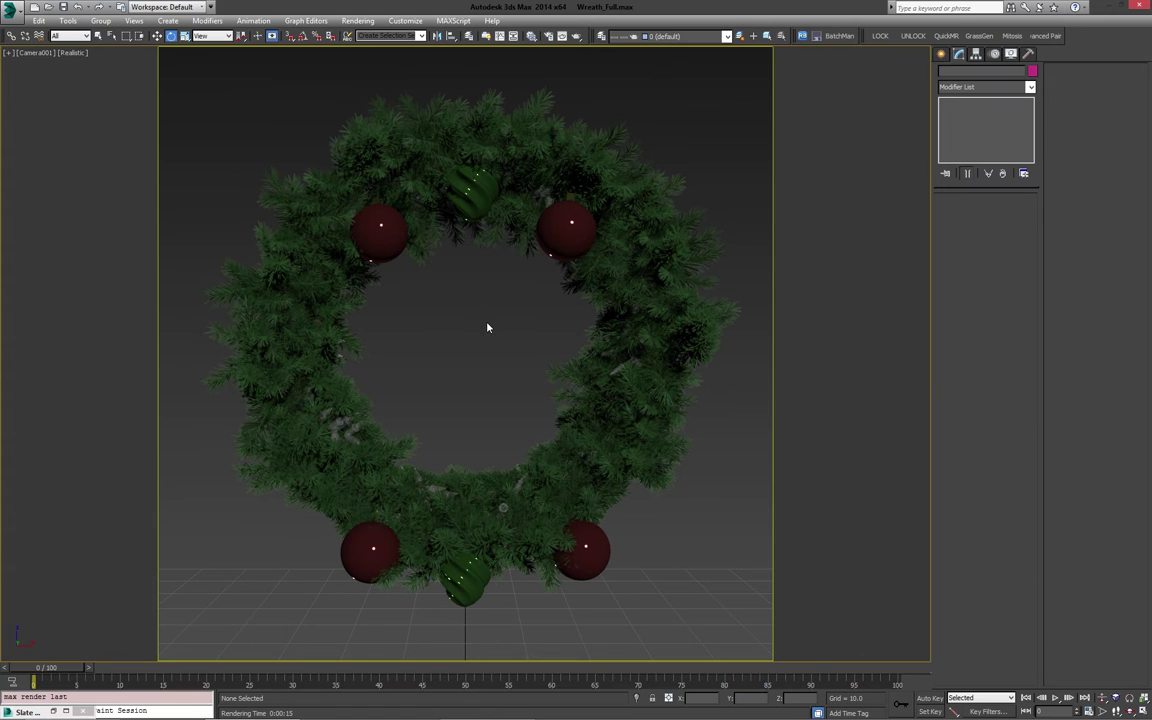
# - Set the multiplier of the Bulb light material to 100
pyautogui.press('m')
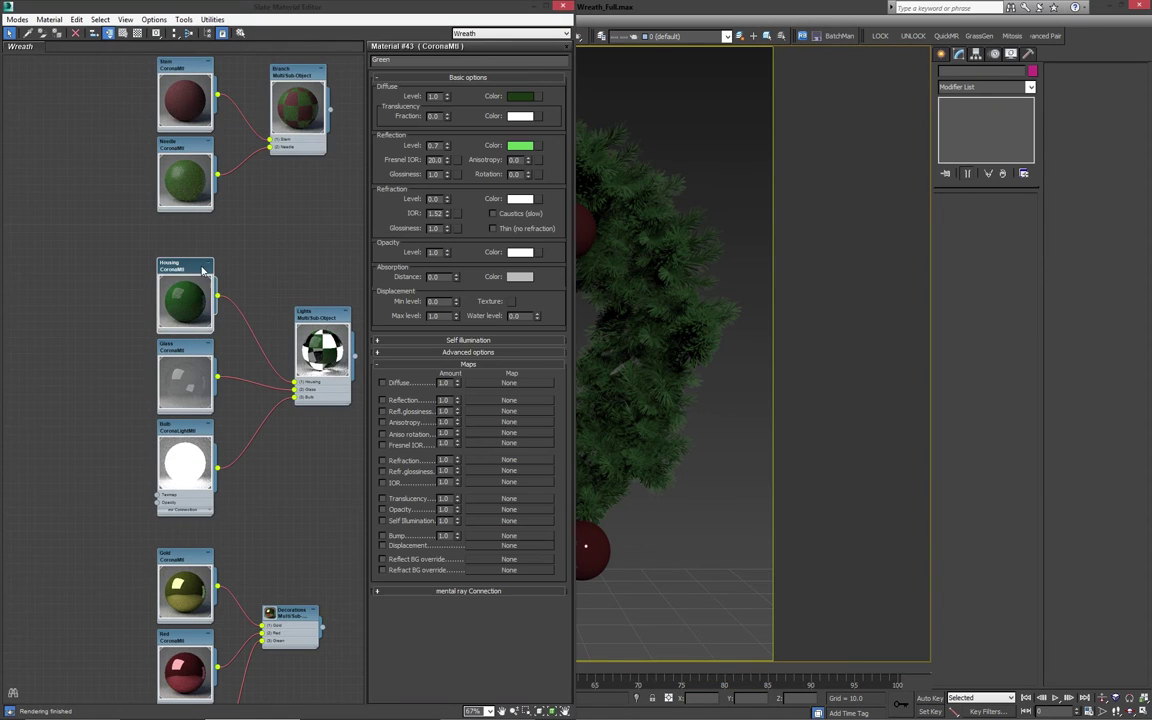
pyautogui.moveTo(173, 426); pyautogui.dragTo(160, 446, button='middle')
pyautogui.doubleClick(160, 446)
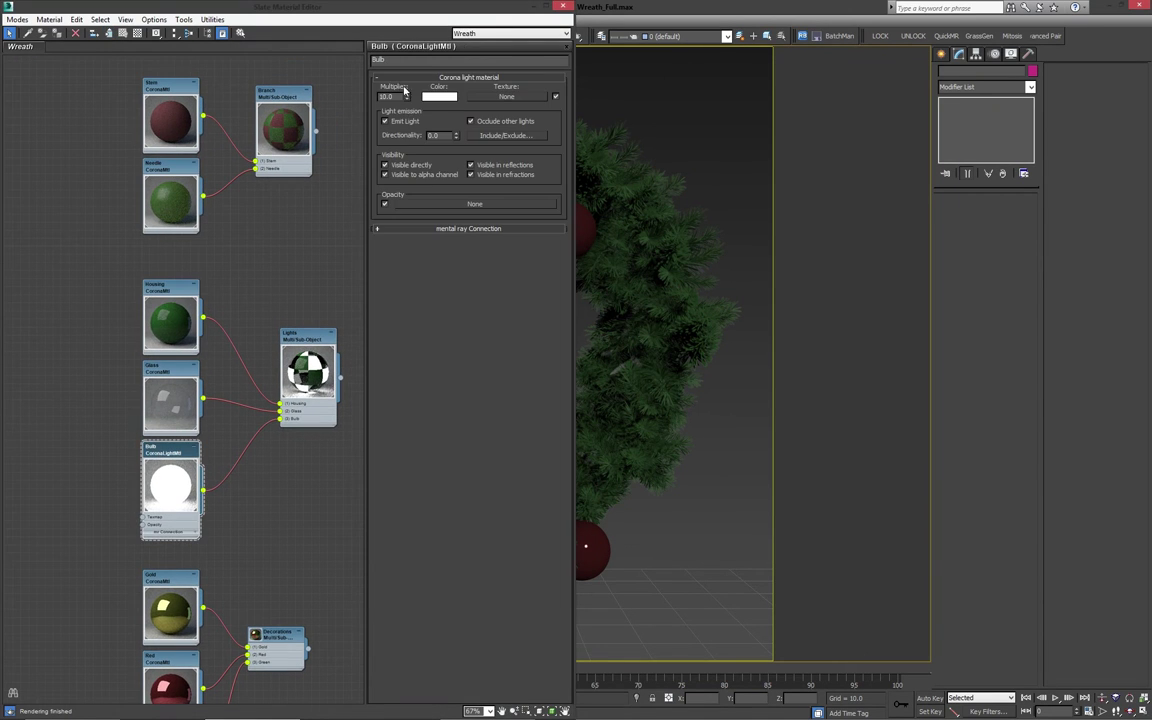
pyautogui.doubleClick(395, 97)
pyautogui.press('Return')
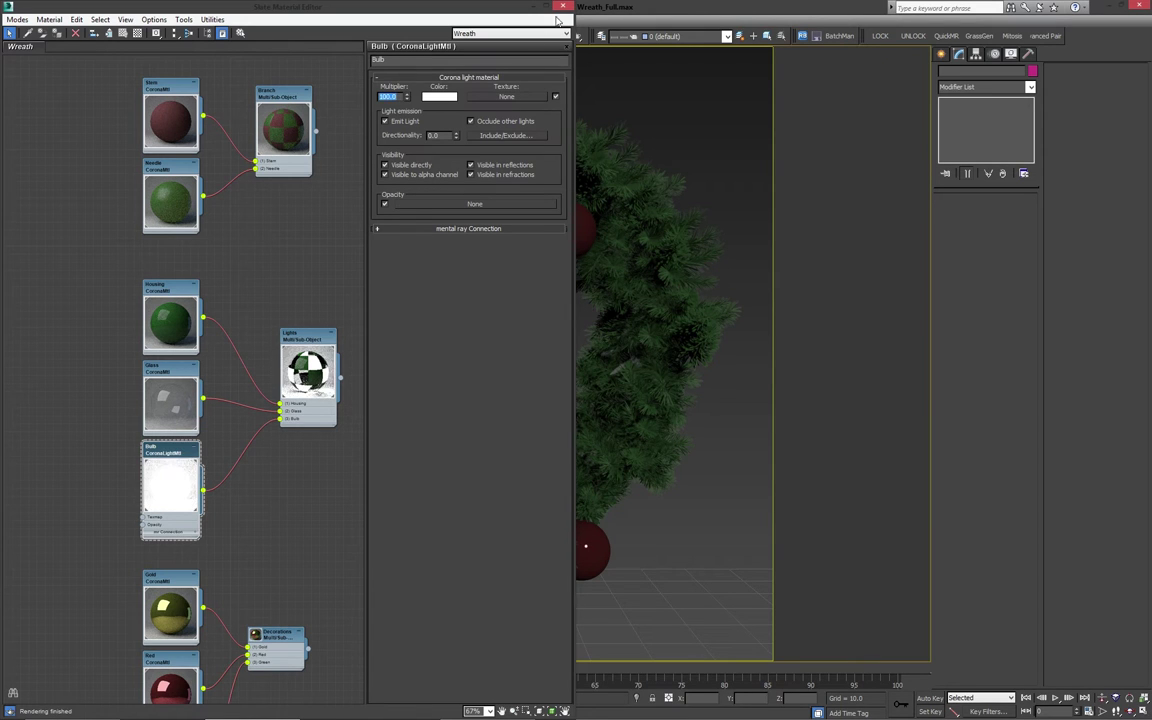
pyautogui.click(564, 5)
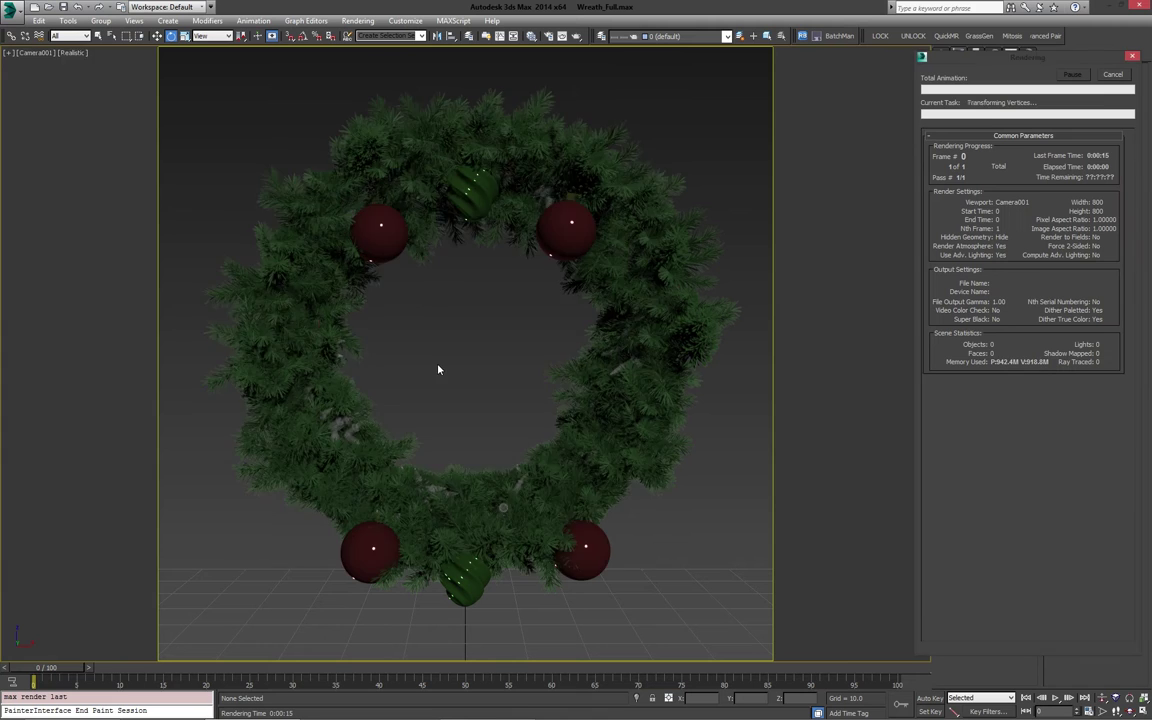
# - Render the wreath again, inspect the glowing bulbs up close with a pixel colour readout, and close the result
pyautogui.press('F9')
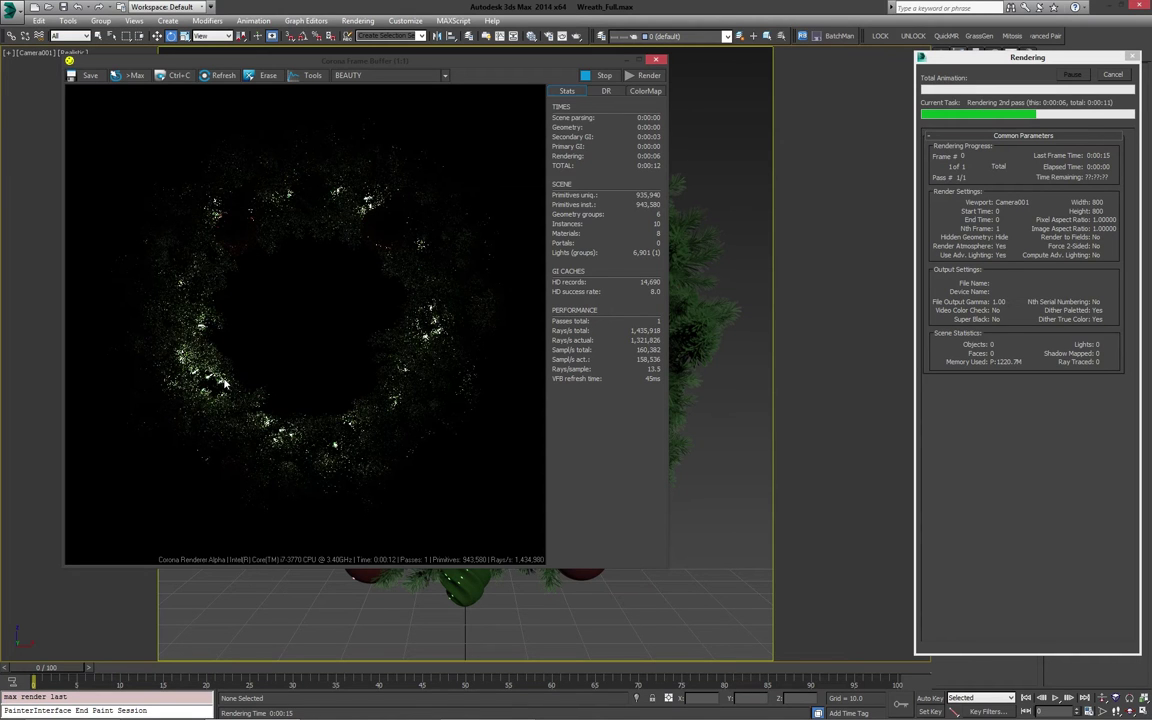
pyautogui.scroll(3, 184, 362)
pyautogui.rightClick(216, 311)
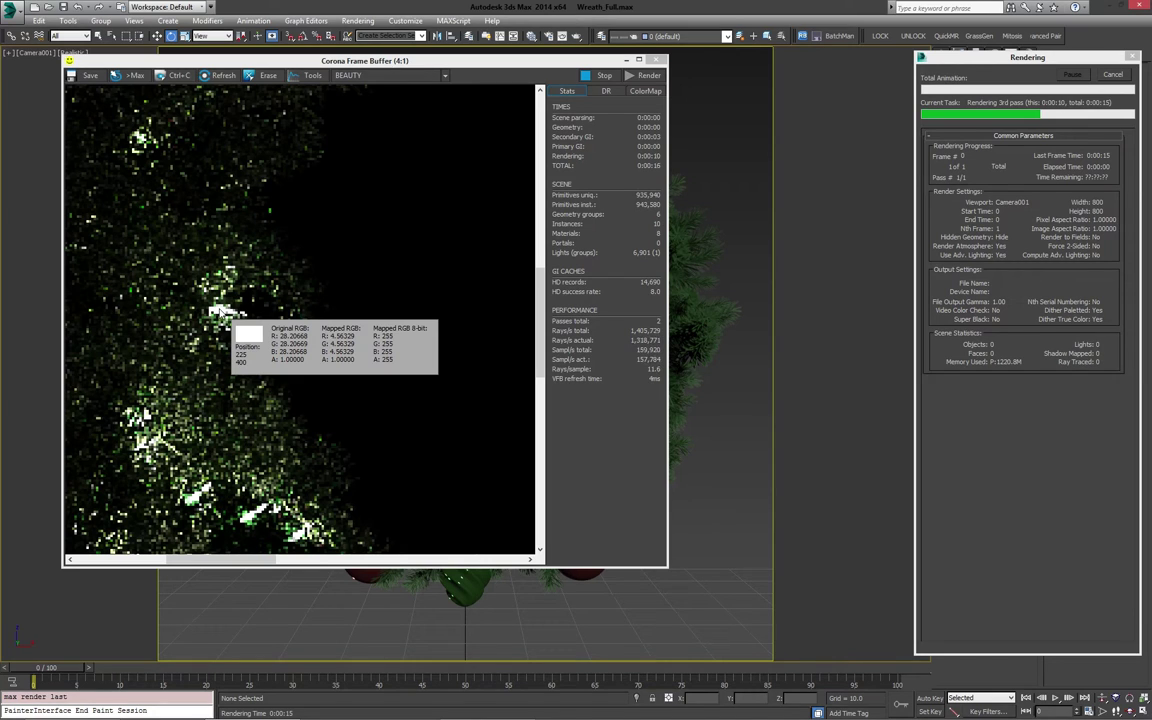
pyautogui.scroll(-3, 354, 343)
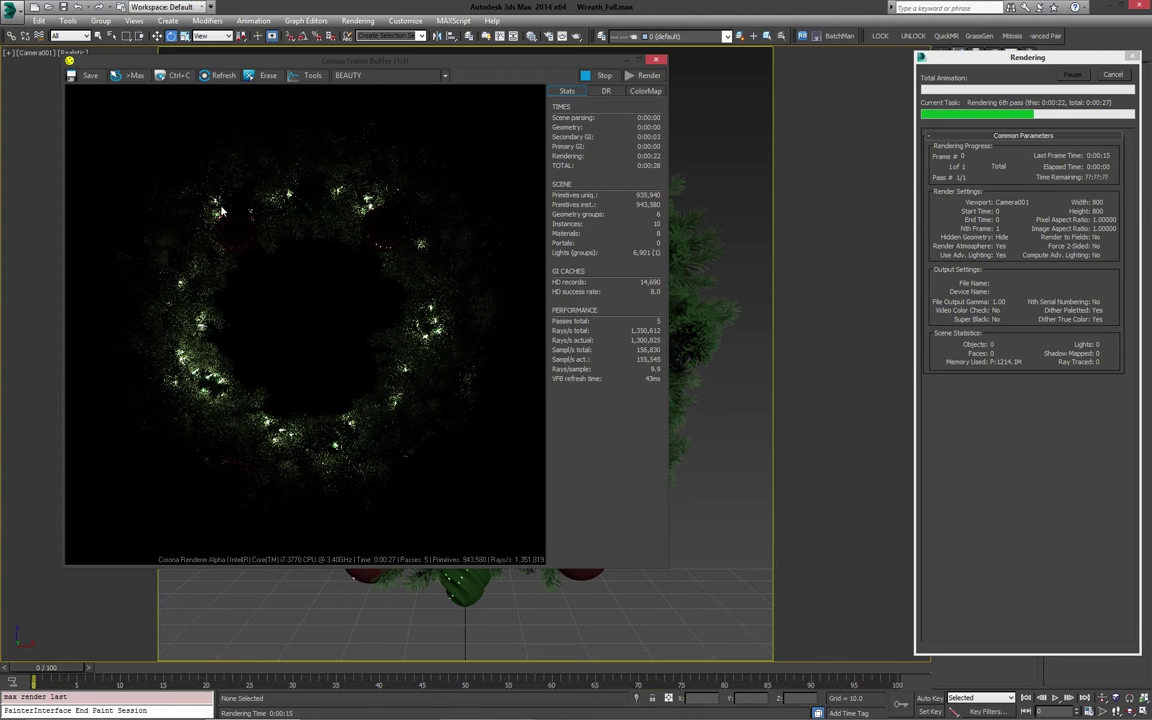
pyautogui.click(655, 60)
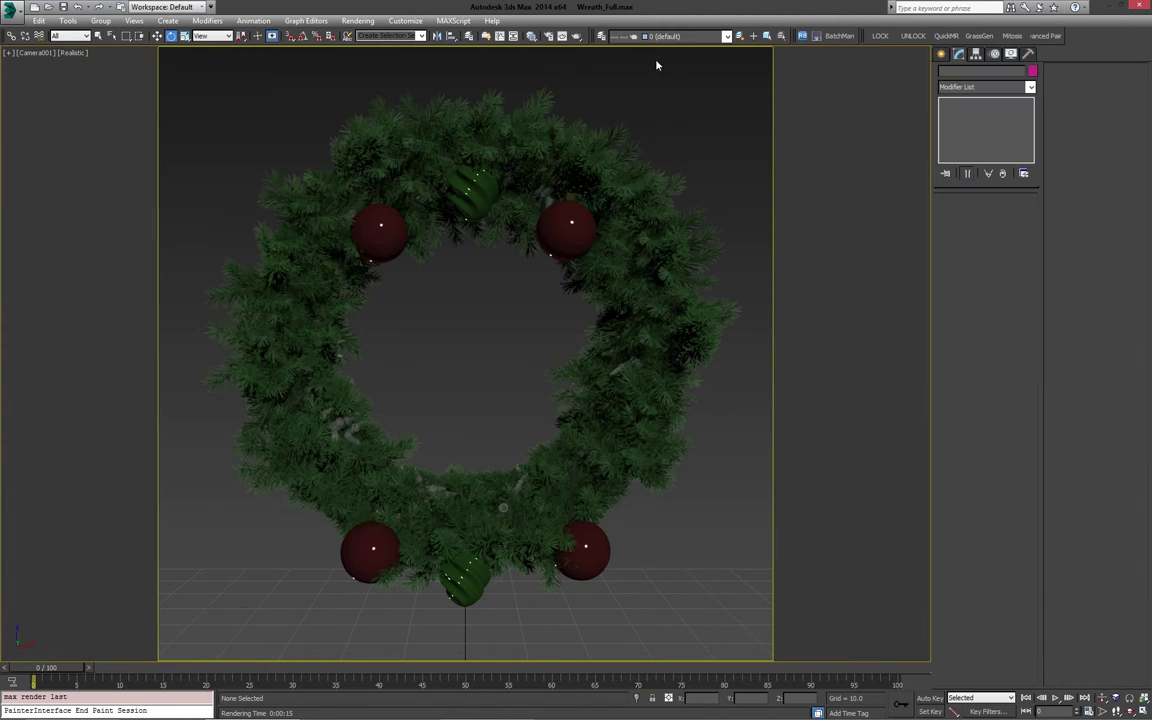
# - Create a spherical Corona light on the ground plane in the perspective view, beside the wreath
pyautogui.press('p')
pyautogui.scroll(-8, 495, 268)
pyautogui.keyDown('alt'); pyautogui.moveTo(460, 311); pyautogui.dragTo(442, 385, button='middle'); pyautogui.keyUp('alt')
pyautogui.click(941, 53)
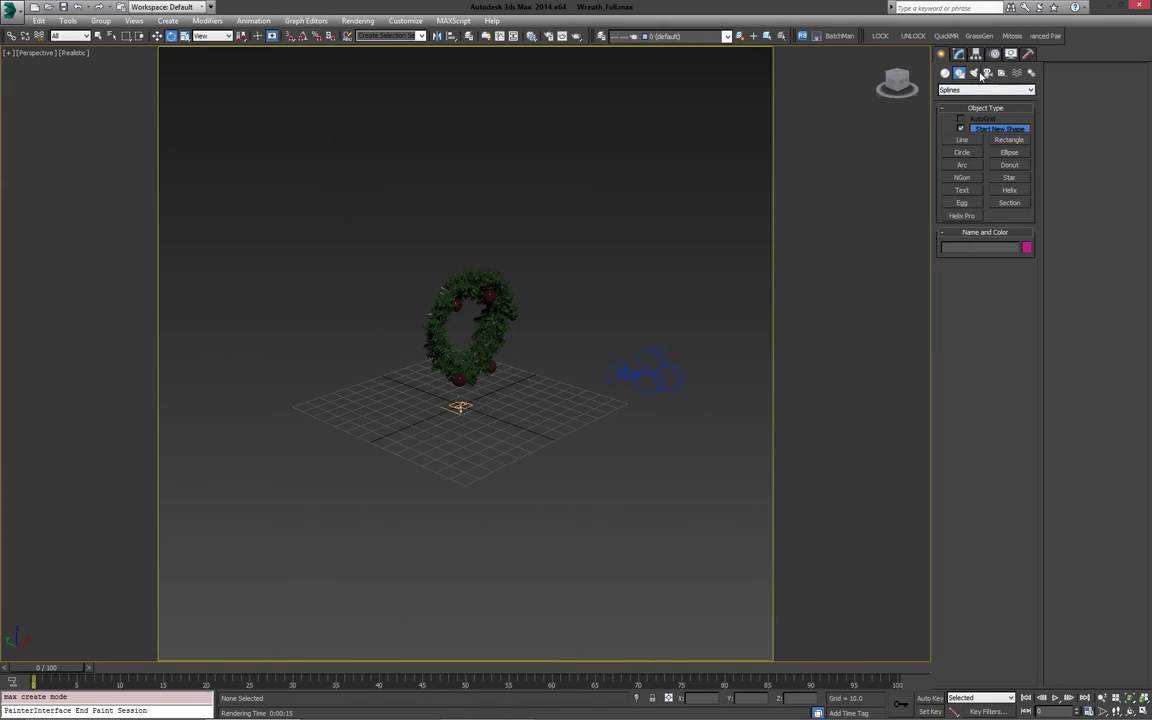
pyautogui.click(974, 73)
pyautogui.click(979, 91)
pyautogui.click(975, 117)
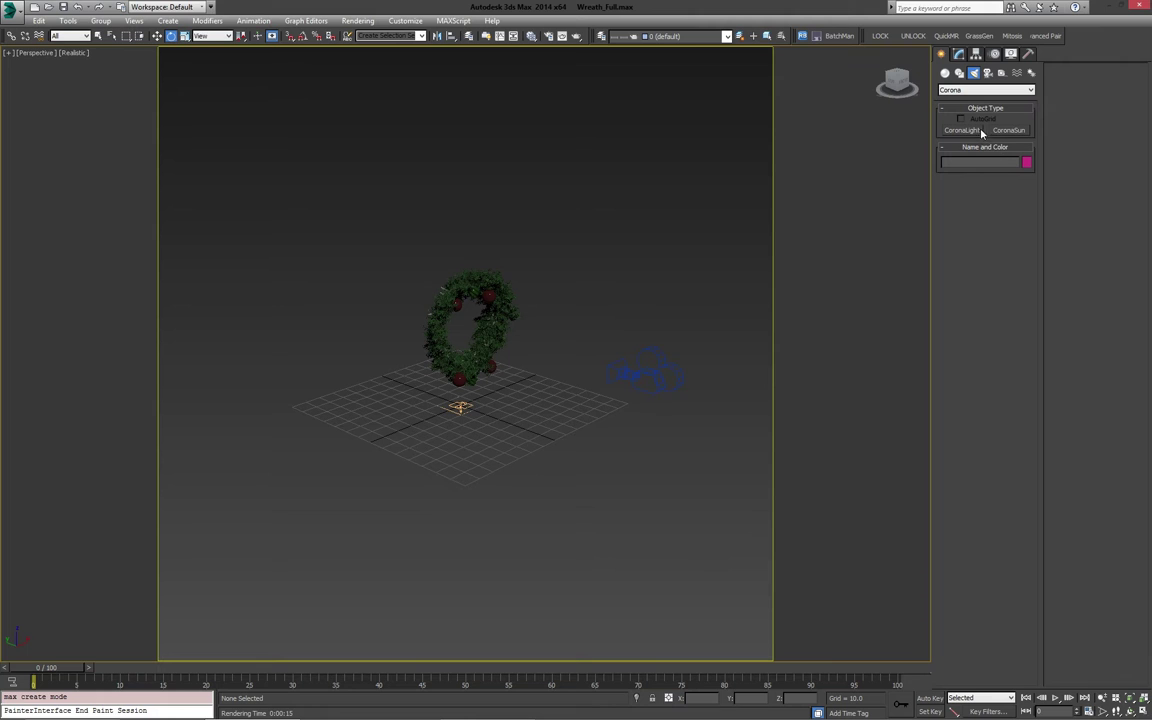
pyautogui.click(962, 131)
pyautogui.moveTo(664, 299); pyautogui.dragTo(578, 311, button='middle')
pyautogui.keyDown('alt'); pyautogui.moveTo(470, 372); pyautogui.dragTo(463, 416, button='middle'); pyautogui.keyUp('alt')
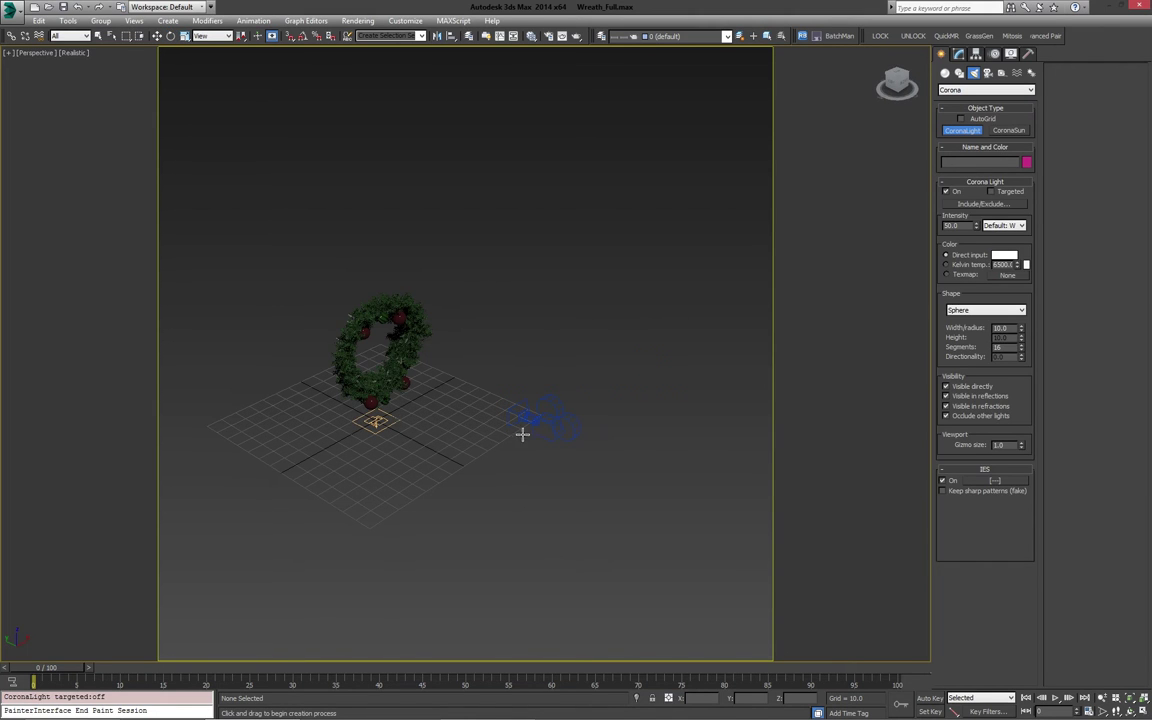
pyautogui.moveTo(456, 437); pyautogui.dragTo(497, 440)
pyautogui.rightClick(595, 442)
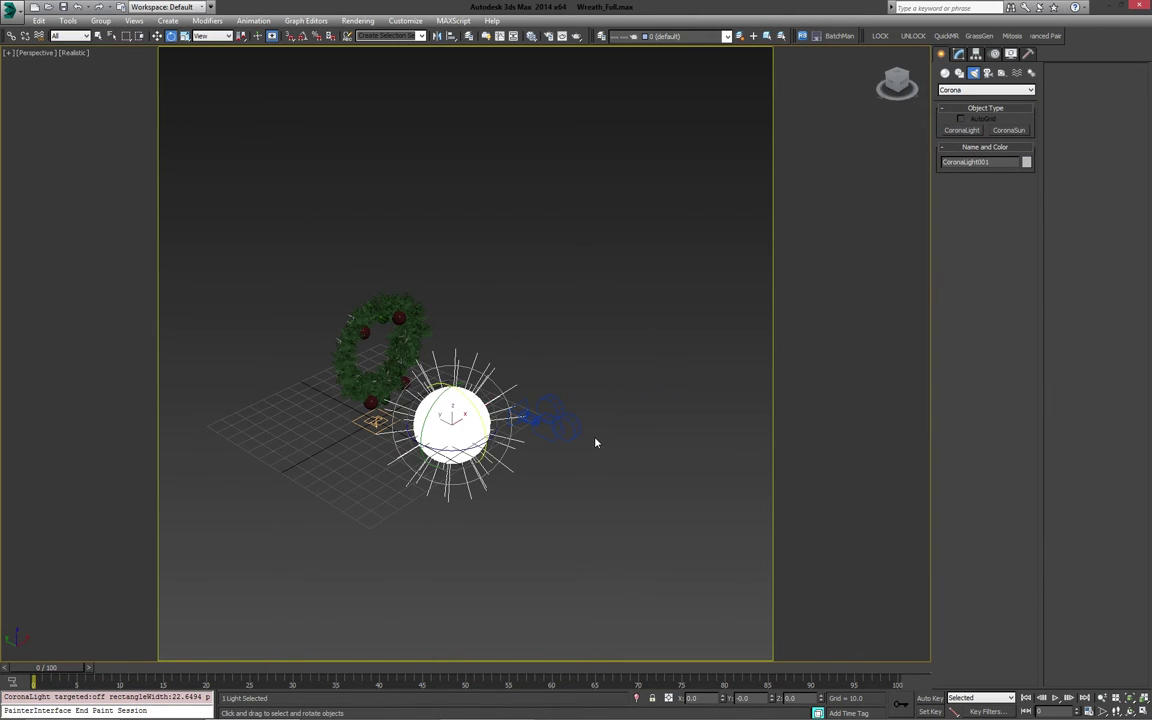
# - Change the new Corona light's shape to Rectangle and make it targeted
pyautogui.hotkey('shift', 'f')
pyautogui.moveTo(604, 417); pyautogui.dragTo(715, 386, button='middle')
pyautogui.click(959, 55)
pyautogui.click(968, 330)
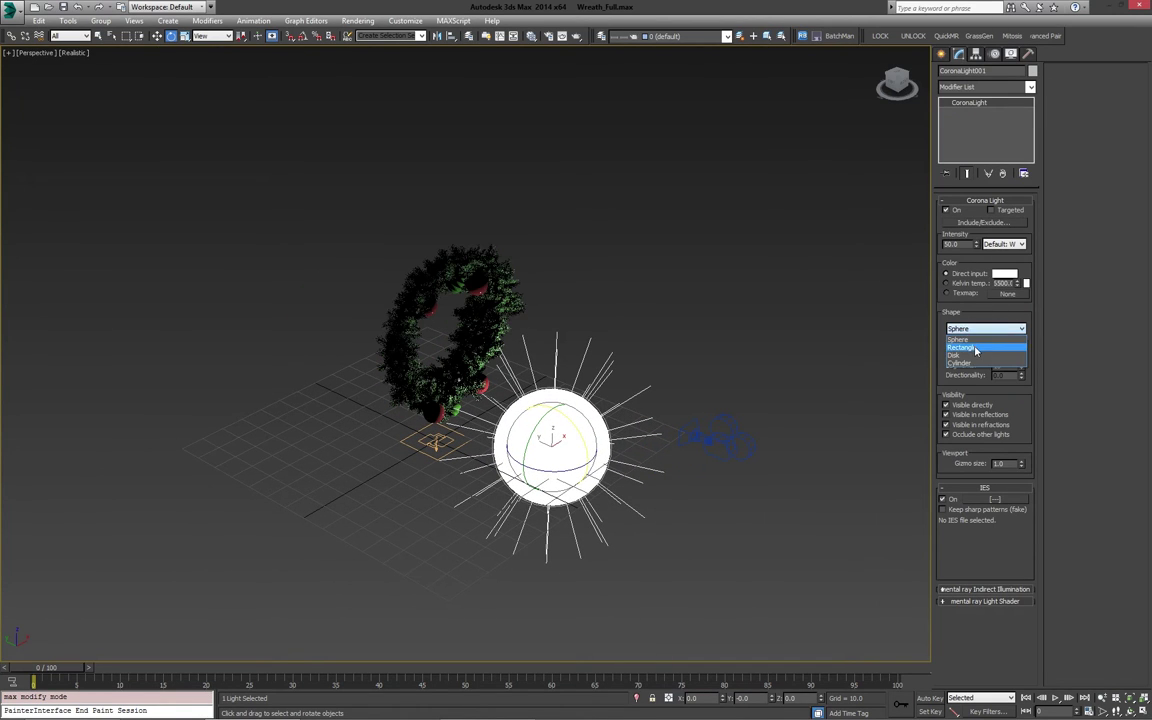
pyautogui.click(966, 339)
pyautogui.click(990, 210)
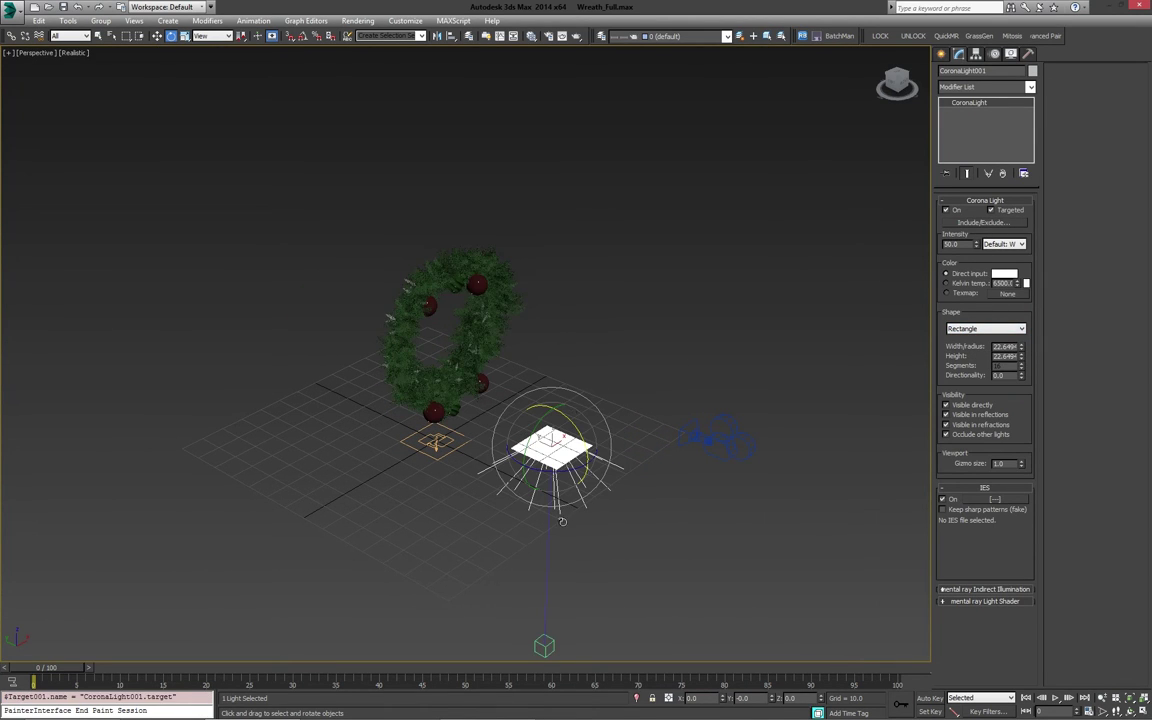
# - Move the light's target to X 0 and Y 0 and raise it to the centre of the wreath
pyautogui.click(541, 643)
pyautogui.moveTo(625, 507); pyautogui.dragTo(630, 421, button='middle')
pyautogui.hotkey('ctrl', 's')
pyautogui.press('w')
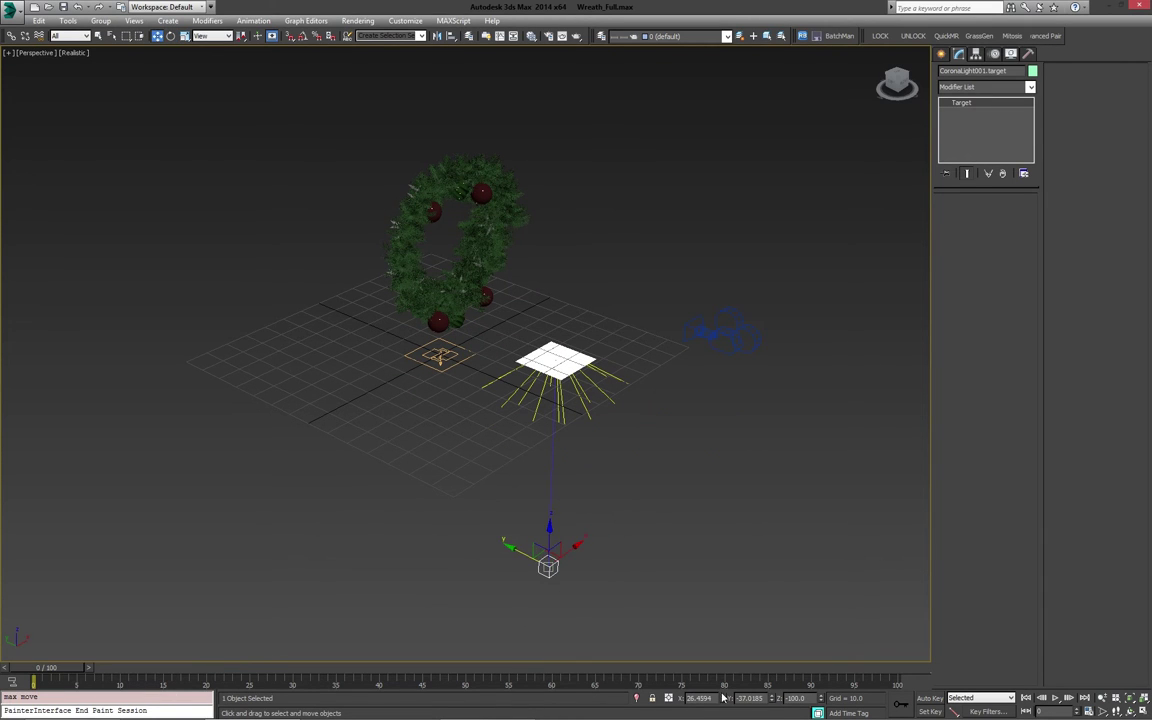
pyautogui.rightClick(723, 699)
pyautogui.rightClick(773, 699)
pyautogui.moveTo(442, 529); pyautogui.dragTo(467, 227)
# - Move the rectangular light up, right and in front of the wreath, to about X 72, Y -67, Z 107
pyautogui.moveTo(576, 295); pyautogui.dragTo(540, 349, button='middle')
pyautogui.keyDown('alt'); pyautogui.moveTo(540, 349); pyautogui.dragTo(452, 300, button='middle'); pyautogui.keyUp('alt')
pyautogui.click(517, 408)
pyautogui.keyDown('alt'); pyautogui.moveTo(517, 408); pyautogui.dragTo(578, 432, button='middle'); pyautogui.keyUp('alt')
pyautogui.moveTo(528, 403); pyautogui.dragTo(588, 106)
pyautogui.moveTo(618, 235); pyautogui.dragTo(549, 376, button='middle')
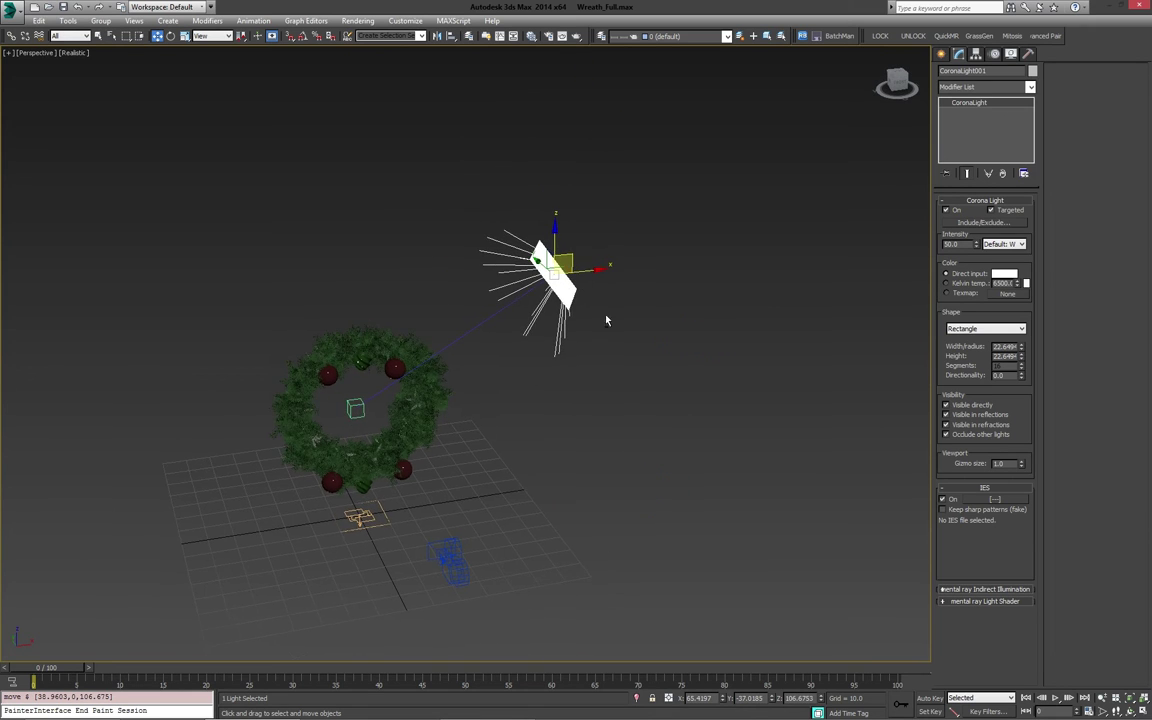
pyautogui.keyDown('alt'); pyautogui.moveTo(602, 330); pyautogui.dragTo(574, 341, button='middle'); pyautogui.keyUp('alt')
pyautogui.moveTo(562, 316); pyautogui.dragTo(591, 380)
pyautogui.moveTo(571, 437); pyautogui.dragTo(576, 402, button='middle')
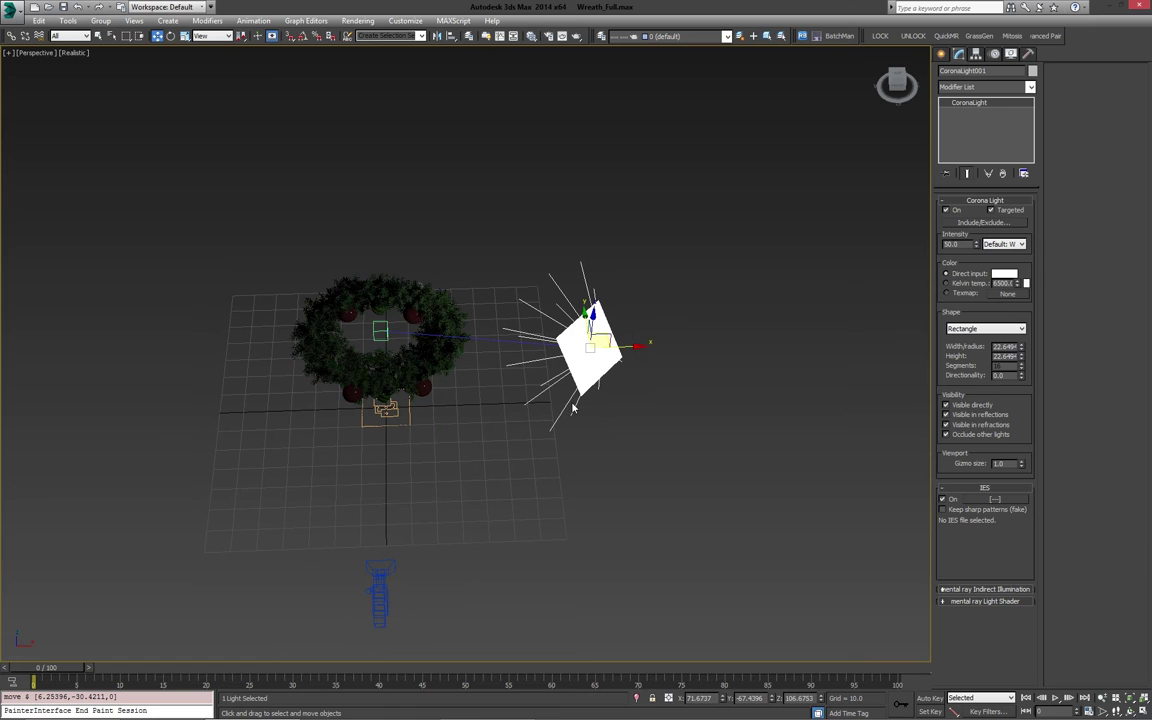
pyautogui.keyDown('alt'); pyautogui.moveTo(516, 429); pyautogui.dragTo(524, 388, button='middle'); pyautogui.keyUp('alt')
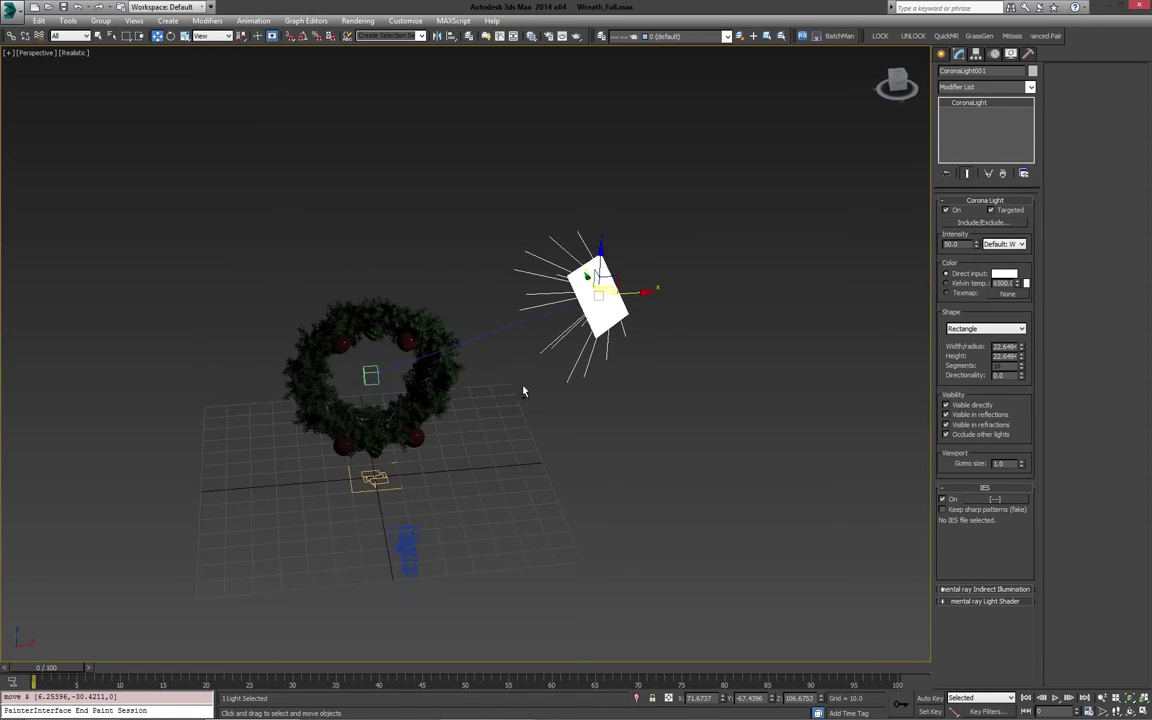
# - Set the rectangular light's width and height to 50
pyautogui.doubleClick(1012, 346)
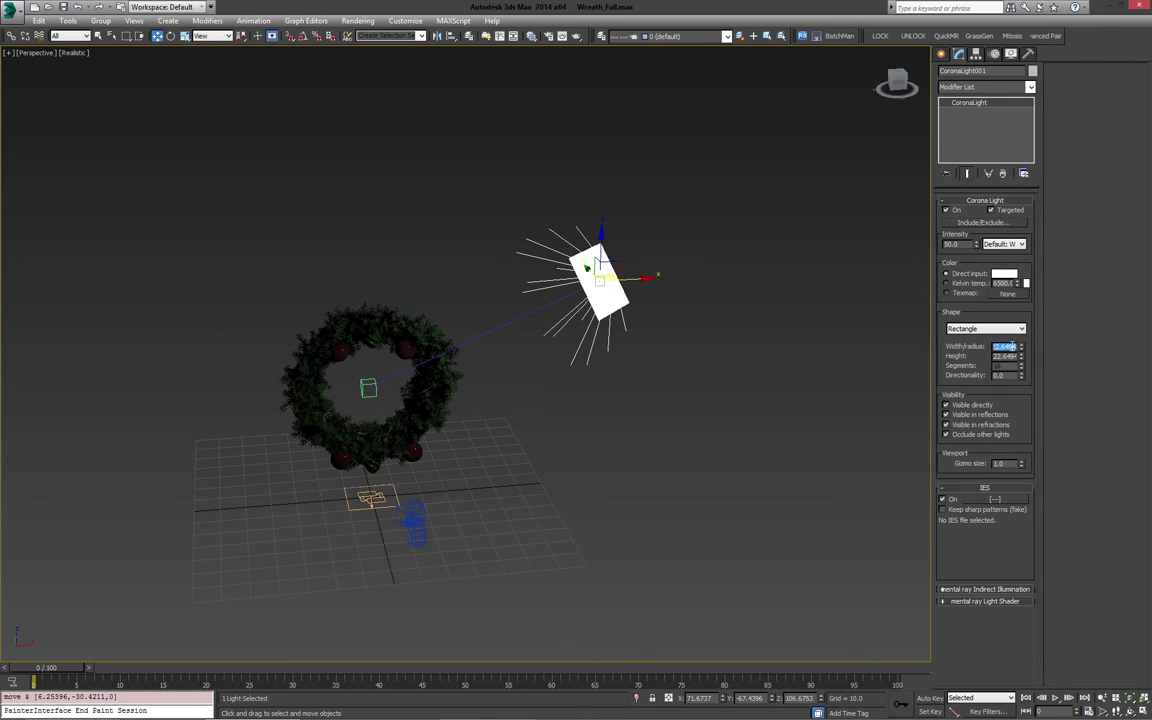
pyautogui.write('50')
pyautogui.press('Tab')
pyautogui.write('50')
pyautogui.press('Return')
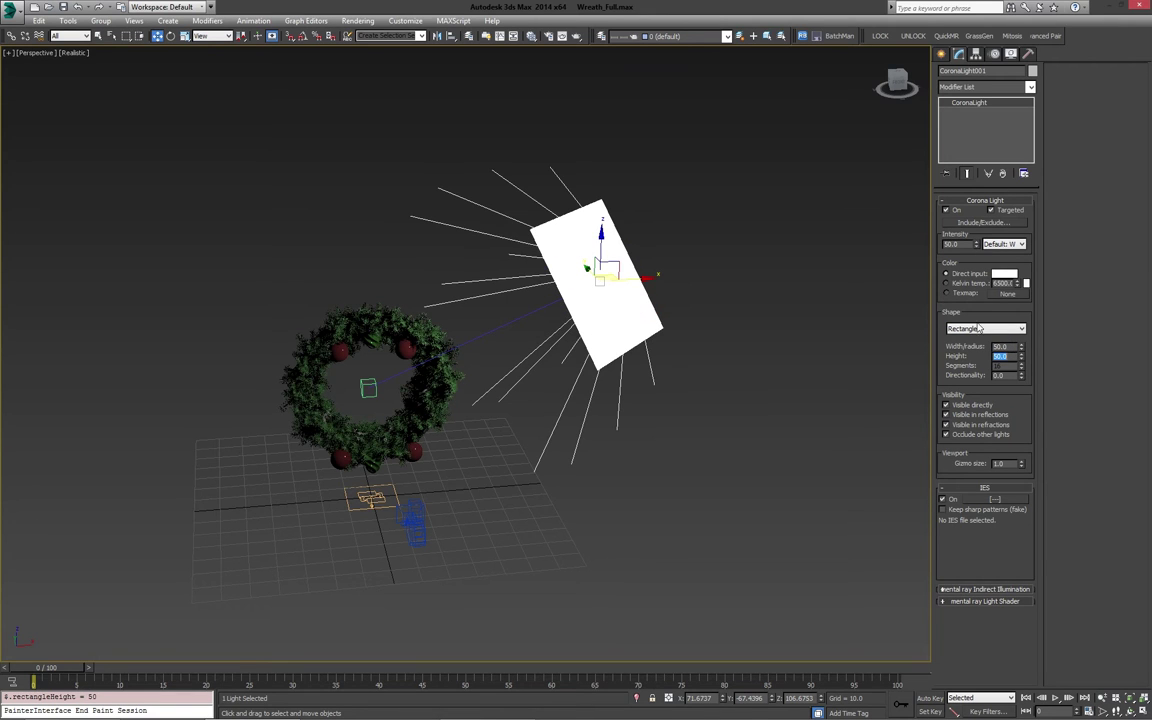
# - Raise the rectangular light and pull it farther from the wreath, to about X 82, Y -83, Z 122
pyautogui.keyDown('alt'); pyautogui.moveTo(640, 390); pyautogui.dragTo(687, 372, button='middle'); pyautogui.keyUp('alt')
pyautogui.moveTo(621, 245); pyautogui.dragTo(623, 230)
pyautogui.keyDown('alt'); pyautogui.moveTo(622, 230); pyautogui.dragTo(610, 283, button='middle'); pyautogui.keyUp('alt')
pyautogui.moveTo(613, 284); pyautogui.dragTo(635, 315)
pyautogui.keyDown('alt'); pyautogui.moveTo(649, 437); pyautogui.dragTo(656, 422, button='middle'); pyautogui.keyUp('alt')
pyautogui.keyDown('alt'); pyautogui.moveTo(569, 401); pyautogui.dragTo(575, 389, button='middle'); pyautogui.keyUp('alt')
# - Make an instanced copy of the rectangular light on the opposite side of the wreath, at about X -88
pyautogui.moveTo(687, 264)
pyautogui.keyDown('shift'); pyautogui.mouseDown()
pyautogui.moveTo(637, 300)
pyautogui.moveTo(226, 442)
pyautogui.moveTo(255, 432)
pyautogui.mouseUp(); pyautogui.keyUp('shift')
pyautogui.click(576, 415)
pyautogui.hotkey('shift', 'z')
pyautogui.hotkey('shift', 'z')
pyautogui.hotkey('shift', 'z')
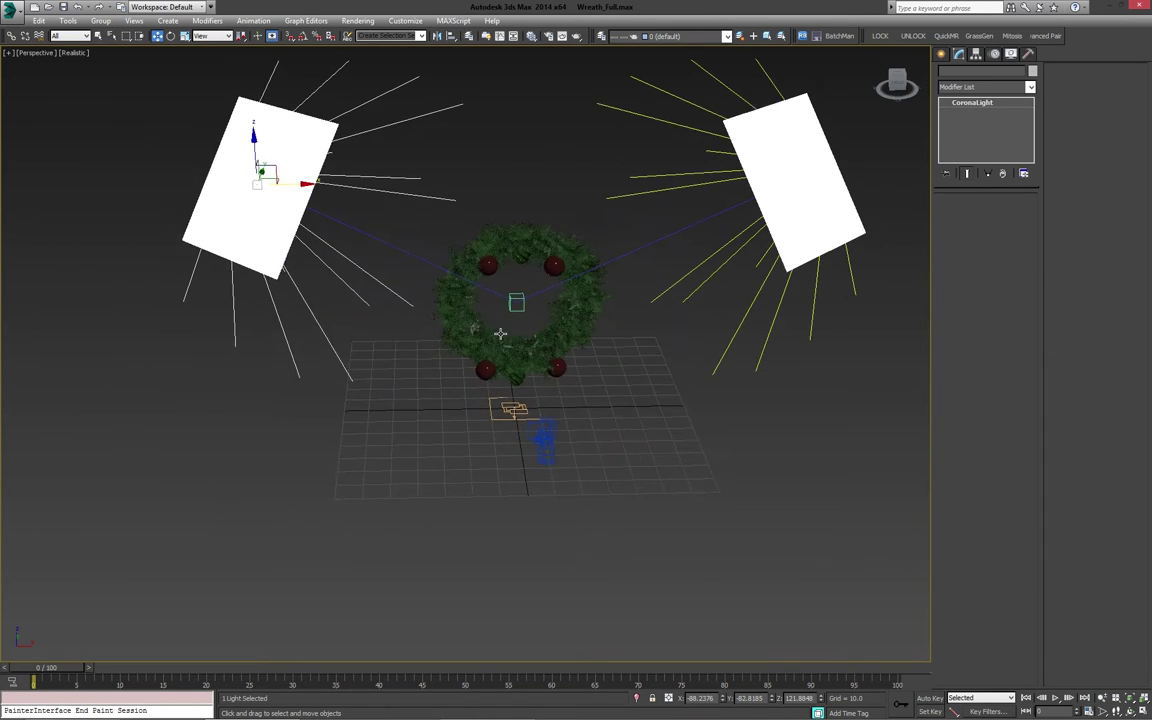
# - Lower the copied light to about X -105, Y -55, Z 17 and set the shared intensity to 30
pyautogui.moveTo(267, 278); pyautogui.dragTo(276, 442)
pyautogui.keyDown('alt'); pyautogui.moveTo(280, 442); pyautogui.dragTo(380, 480, button='middle'); pyautogui.keyUp('alt')
pyautogui.moveTo(386, 530); pyautogui.dragTo(300, 507)
pyautogui.keyDown('alt'); pyautogui.moveTo(363, 514); pyautogui.dragTo(330, 500, button='middle'); pyautogui.keyUp('alt')
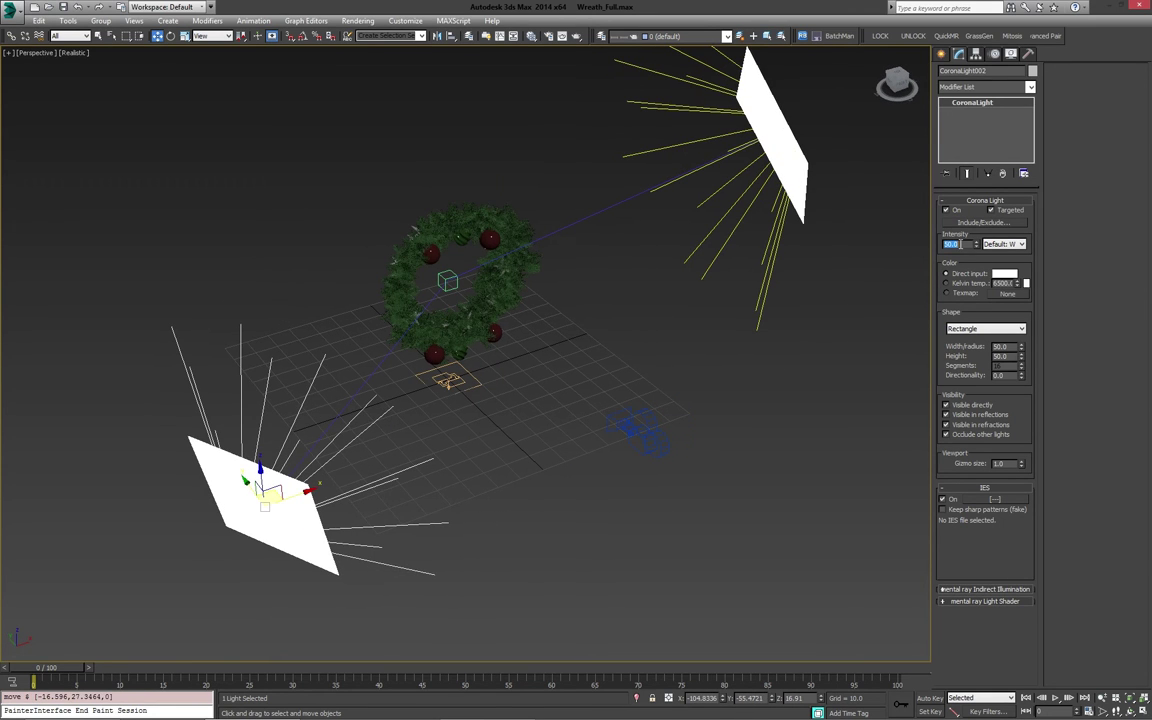
pyautogui.write('30')
pyautogui.press('Return')
# - Instance the low left light as a third light and place it above and behind the wreath at X 0, about Y 104, Z 130
pyautogui.moveTo(612, 275); pyautogui.dragTo(675, 280, button='middle')
pyautogui.keyDown('shift'); pyautogui.moveTo(322, 447); pyautogui.dragTo(458, 252); pyautogui.keyUp('shift')
pyautogui.click(573, 416)
pyautogui.moveTo(475, 372); pyautogui.dragTo(588, 430, button='middle')
pyautogui.keyDown('alt'); pyautogui.moveTo(588, 430); pyautogui.dragTo(648, 427, button='middle'); pyautogui.keyUp('alt')
pyautogui.moveTo(515, 260); pyautogui.dragTo(214, 247)
pyautogui.rightClick(723, 700)
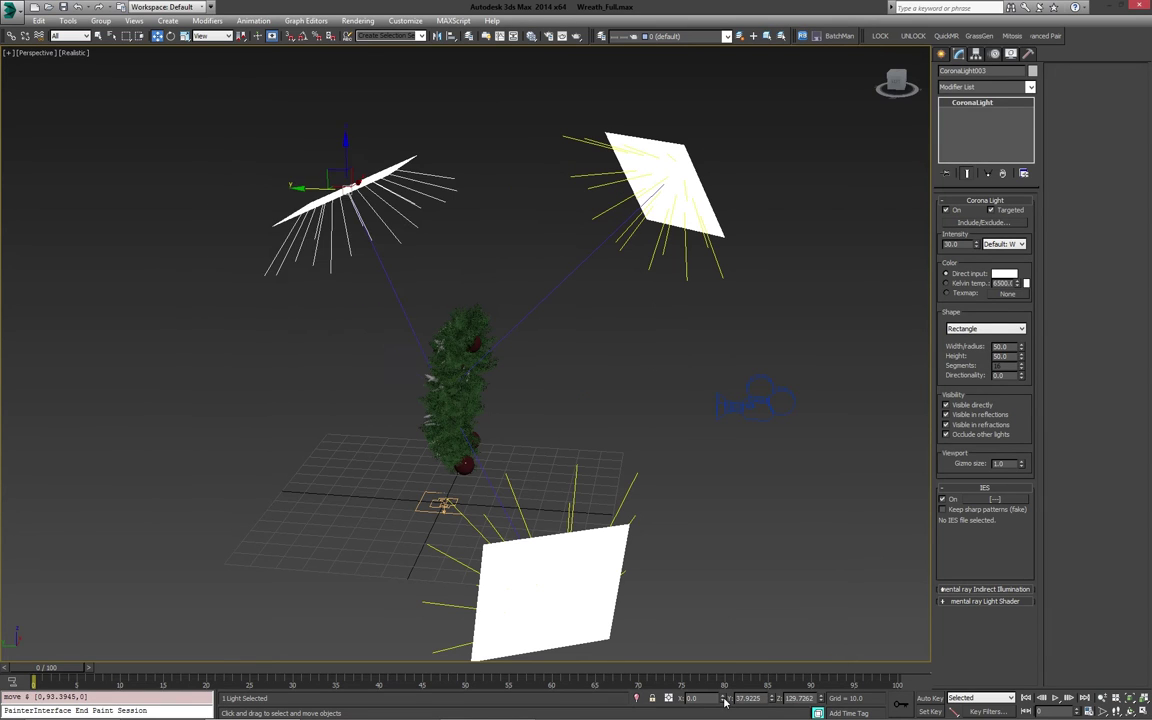
pyautogui.rightClick(774, 699)
pyautogui.moveTo(402, 192); pyautogui.dragTo(150, 262)
pyautogui.keyDown('alt'); pyautogui.moveTo(315, 277); pyautogui.dragTo(262, 280, button='middle'); pyautogui.keyUp('alt')
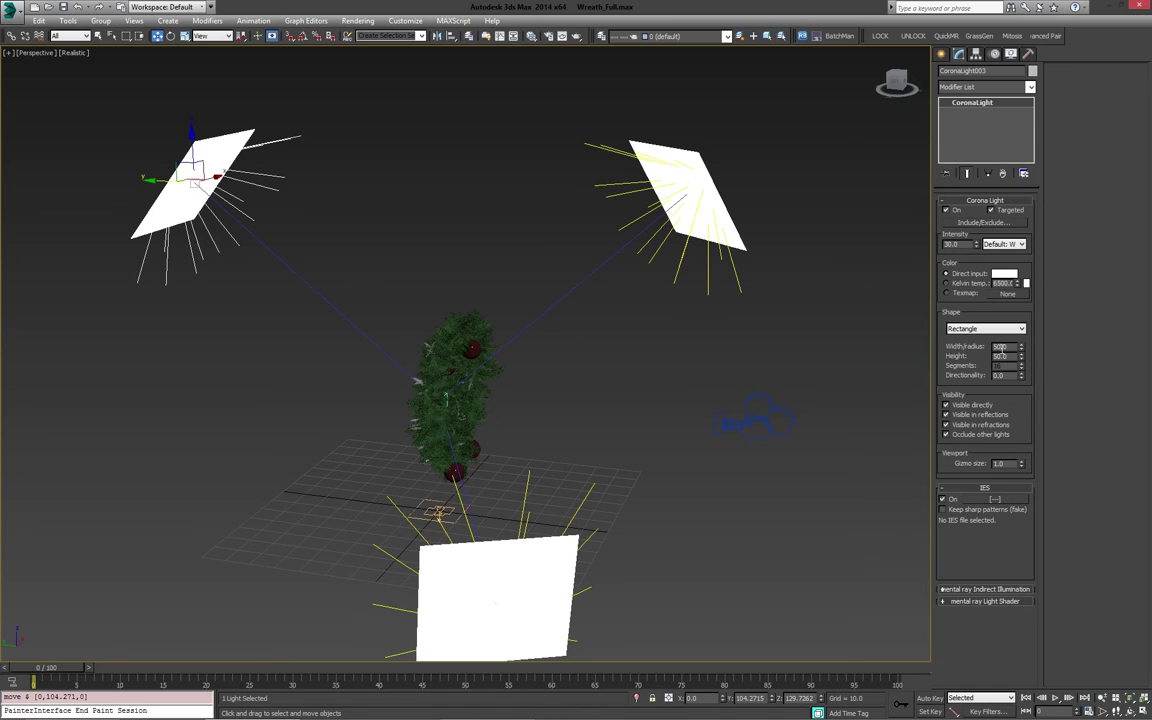
pyautogui.write('10')
pyautogui.press('Tab')
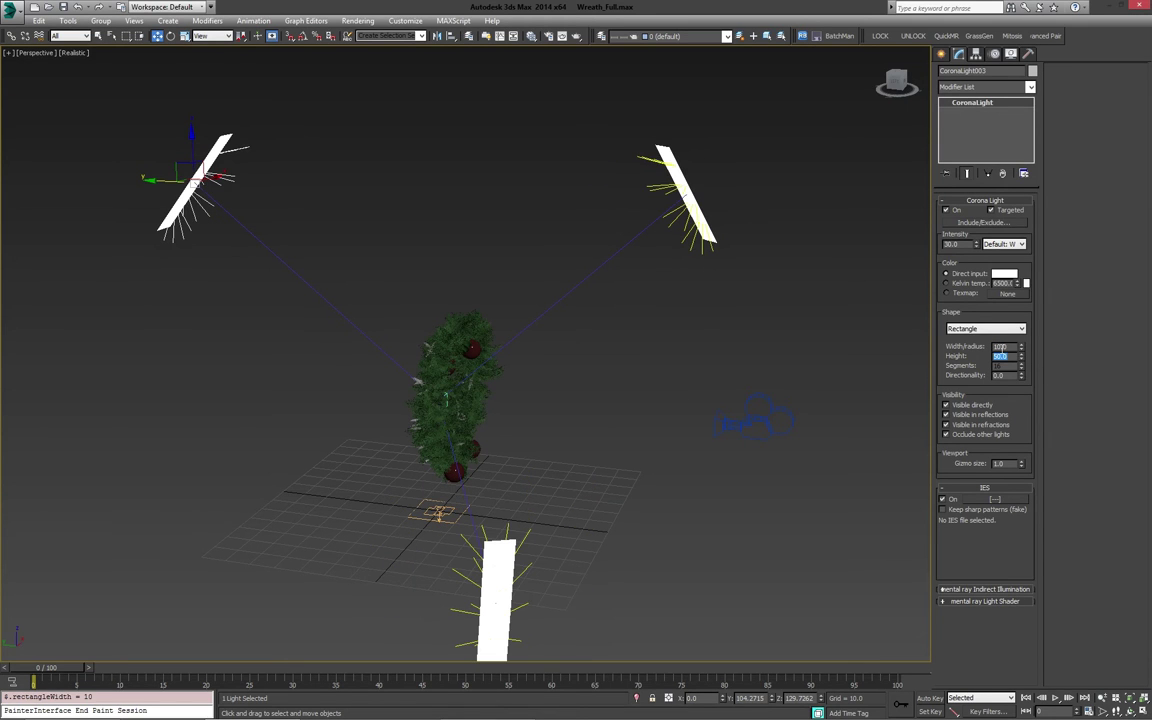
pyautogui.hotkey('ctrl', 'z')
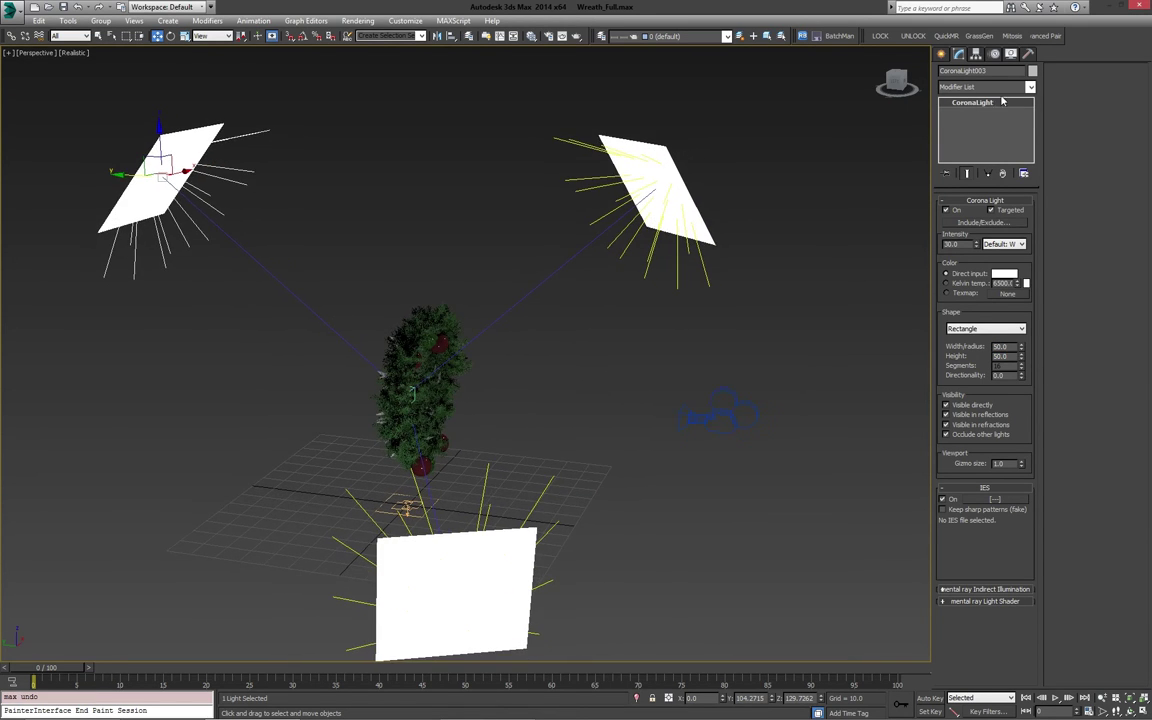
# - Make the rear light and the right front light unique, and set the right front light's intensity to 50
pyautogui.rightClick(980, 105)
pyautogui.click(1021, 138)
pyautogui.moveTo(607, 297); pyautogui.dragTo(602, 264, button='middle')
pyautogui.click(667, 178)
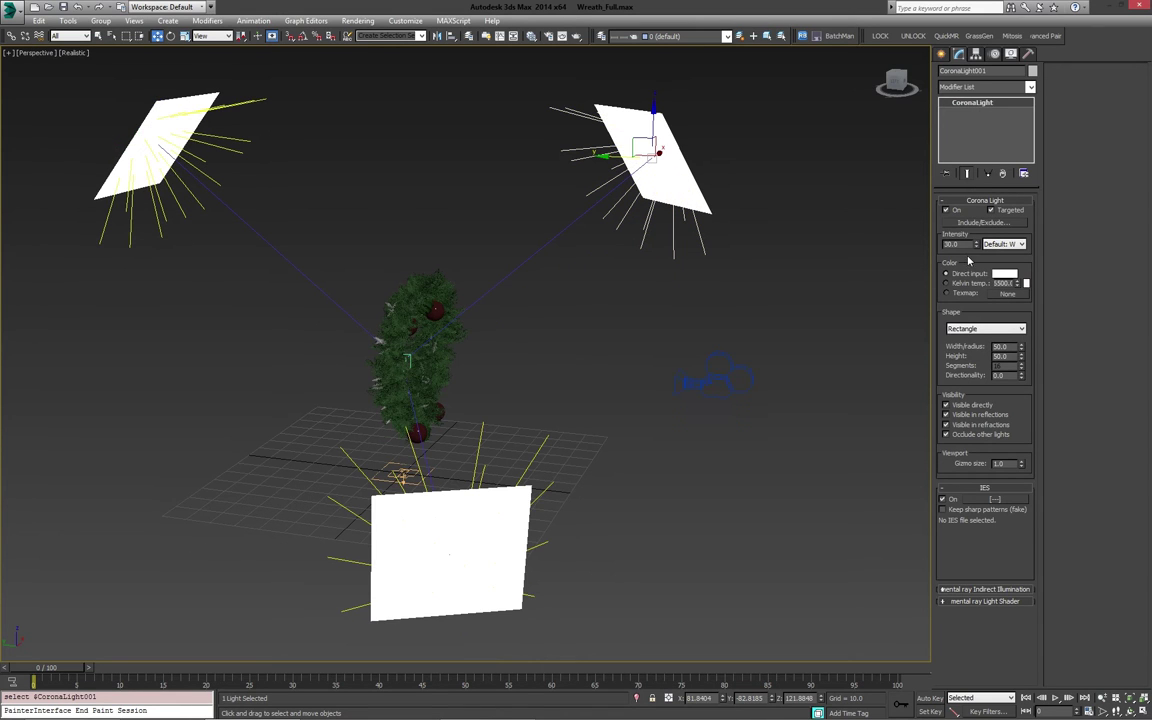
pyautogui.rightClick(980, 113)
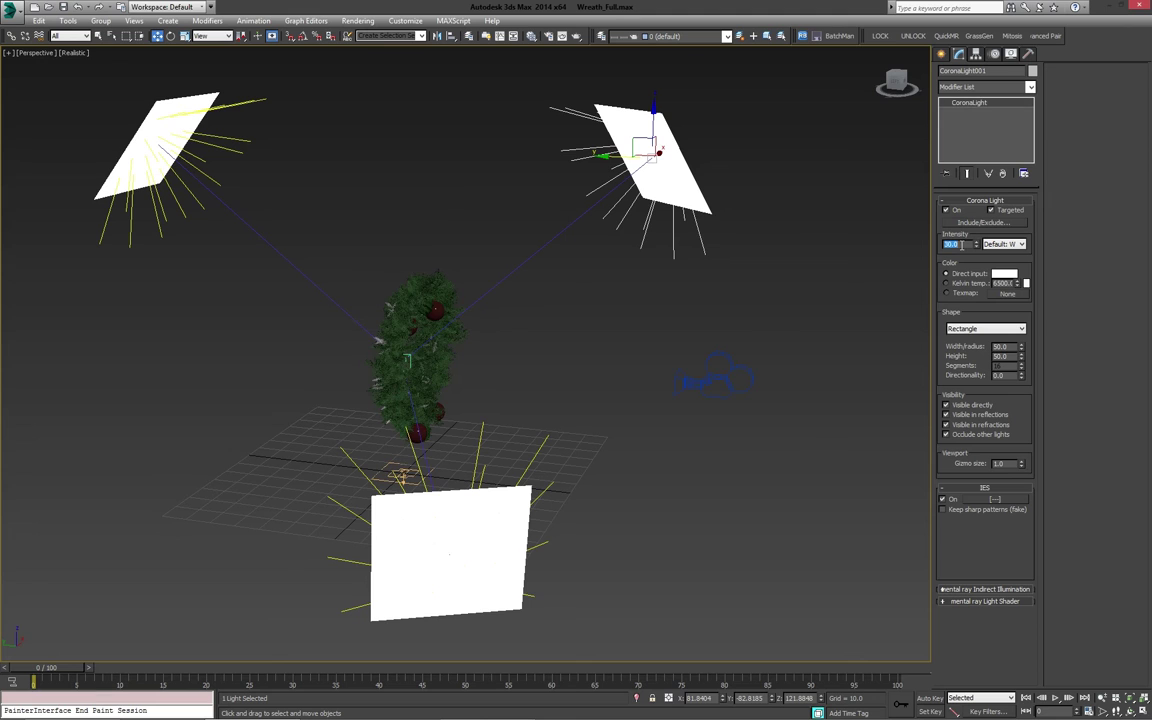
pyautogui.press('Return')
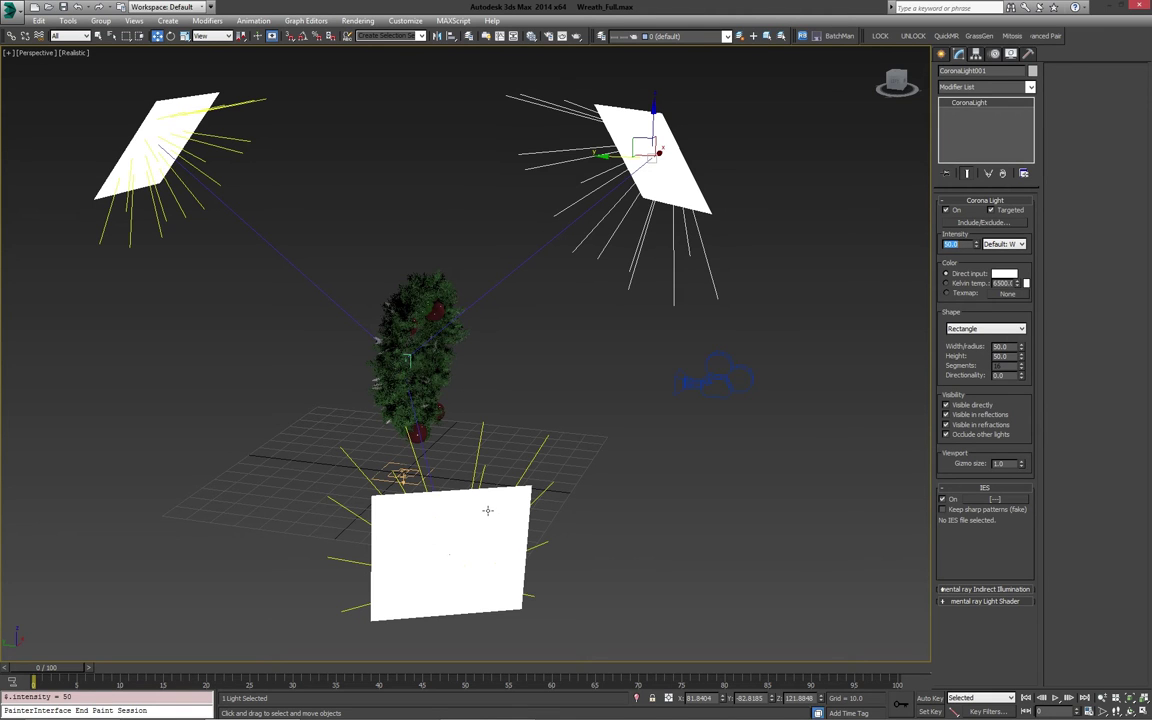
# - Set the low left light's intensity to 25 and the rear light's intensity to 10
pyautogui.click(488, 509)
pyautogui.write('25')
pyautogui.press('Return')
pyautogui.click(208, 152)
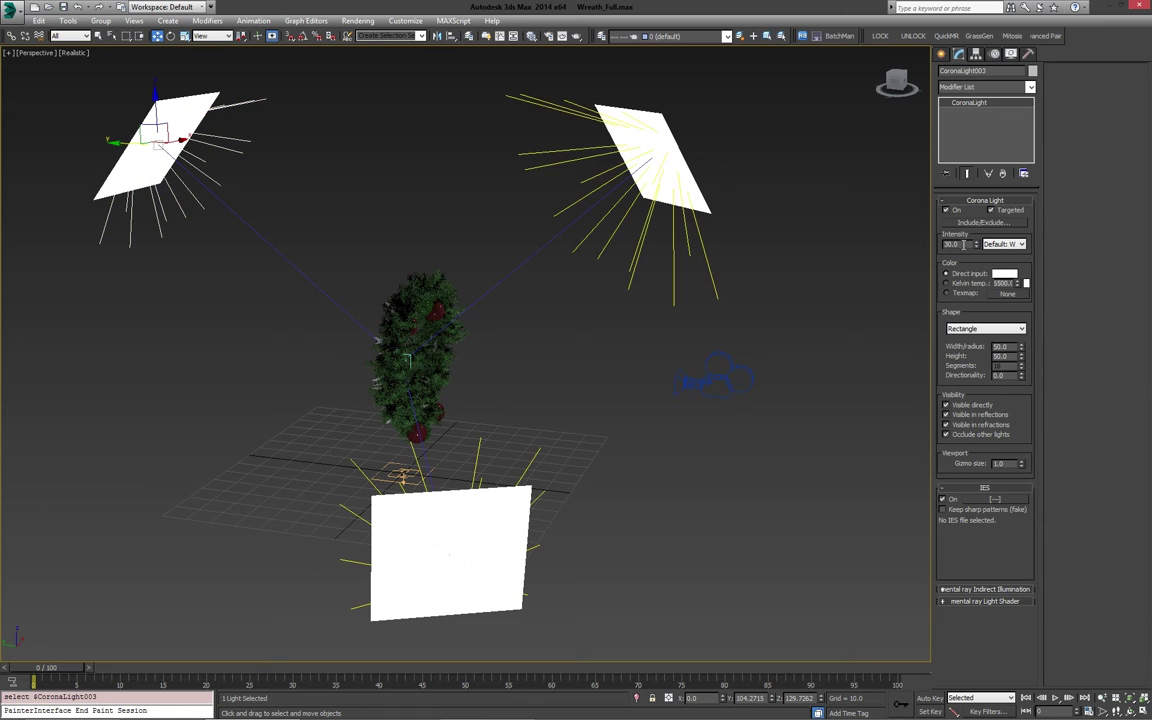
pyautogui.write('10')
pyautogui.press('Return')
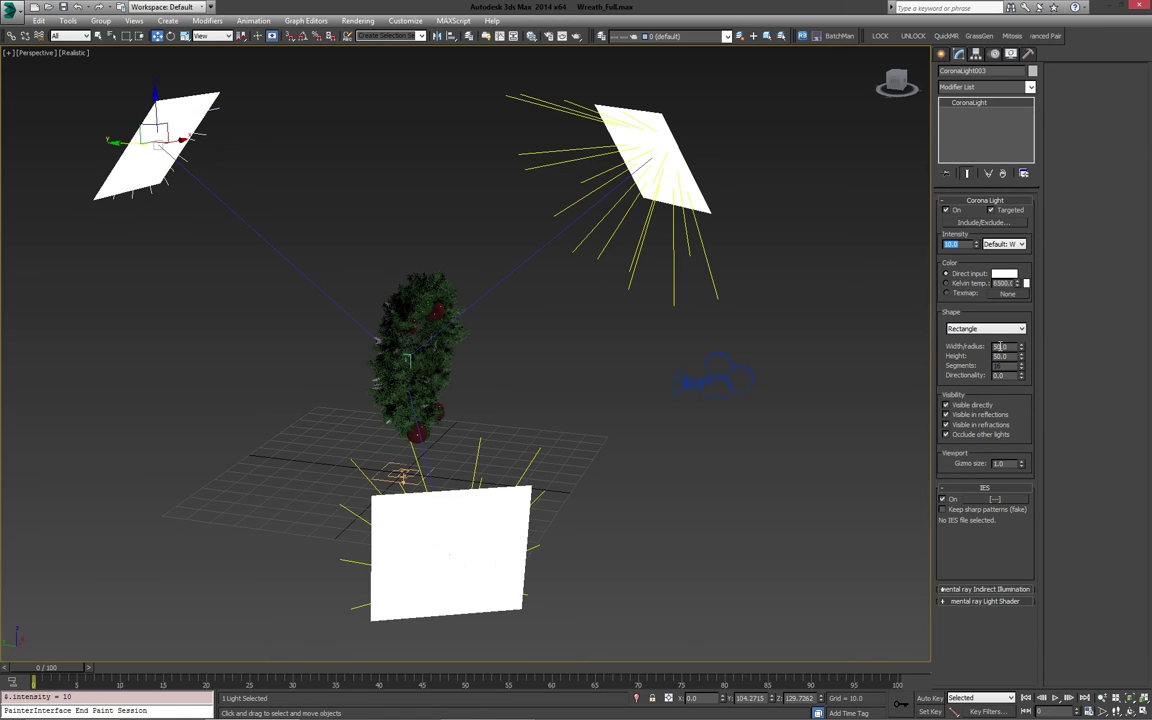
# - Enlarge the rear light to 100 by 100 and make it not directly visible
pyautogui.doubleClick(1000, 347)
pyautogui.write('100')
pyautogui.press('Tab')
pyautogui.write('100')
pyautogui.press('Return')
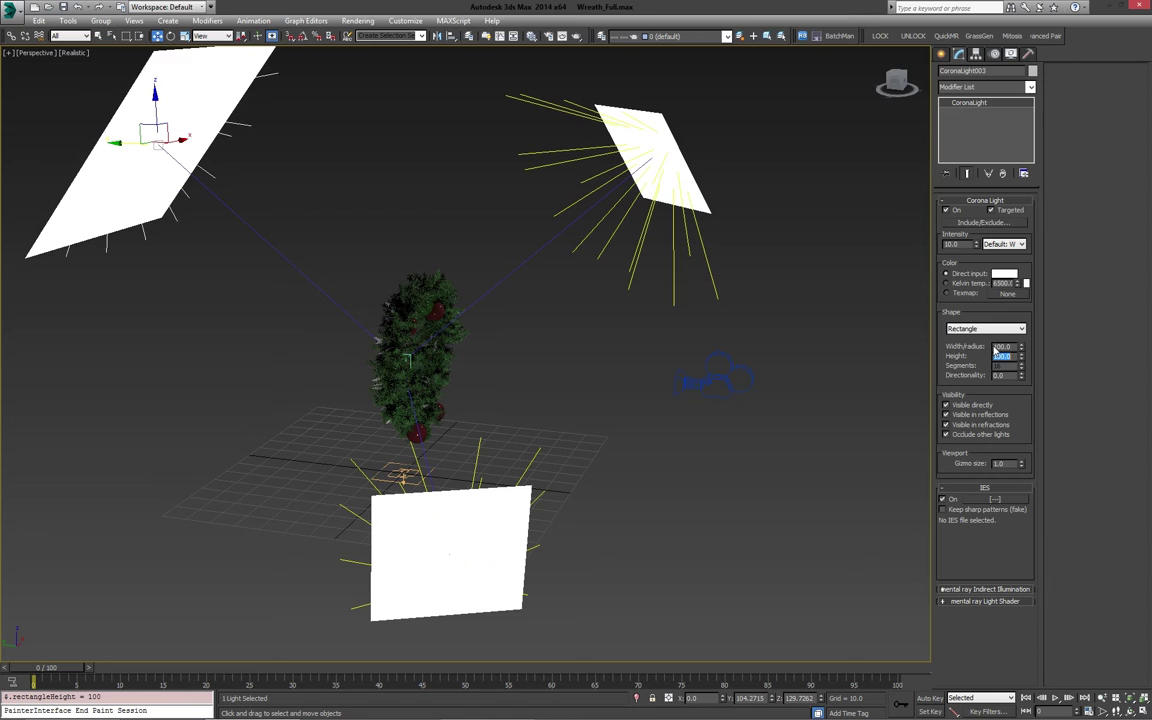
pyautogui.keyDown('alt'); pyautogui.moveTo(664, 288); pyautogui.dragTo(555, 282, button='middle'); pyautogui.keyUp('alt')
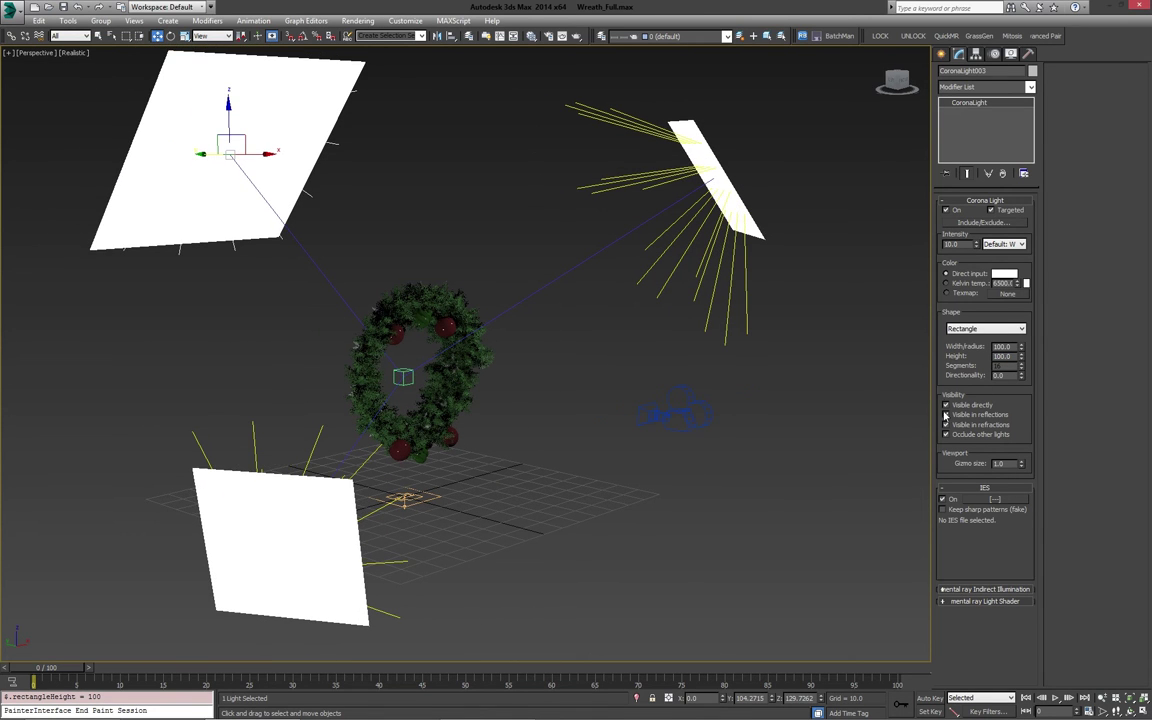
pyautogui.click(968, 406)
# - Check the light arrangement around the wreath and through the camera with its safe frame shown, and return to perspective
pyautogui.keyDown('alt'); pyautogui.moveTo(483, 257); pyautogui.dragTo(283, 283, button='middle'); pyautogui.keyUp('alt')
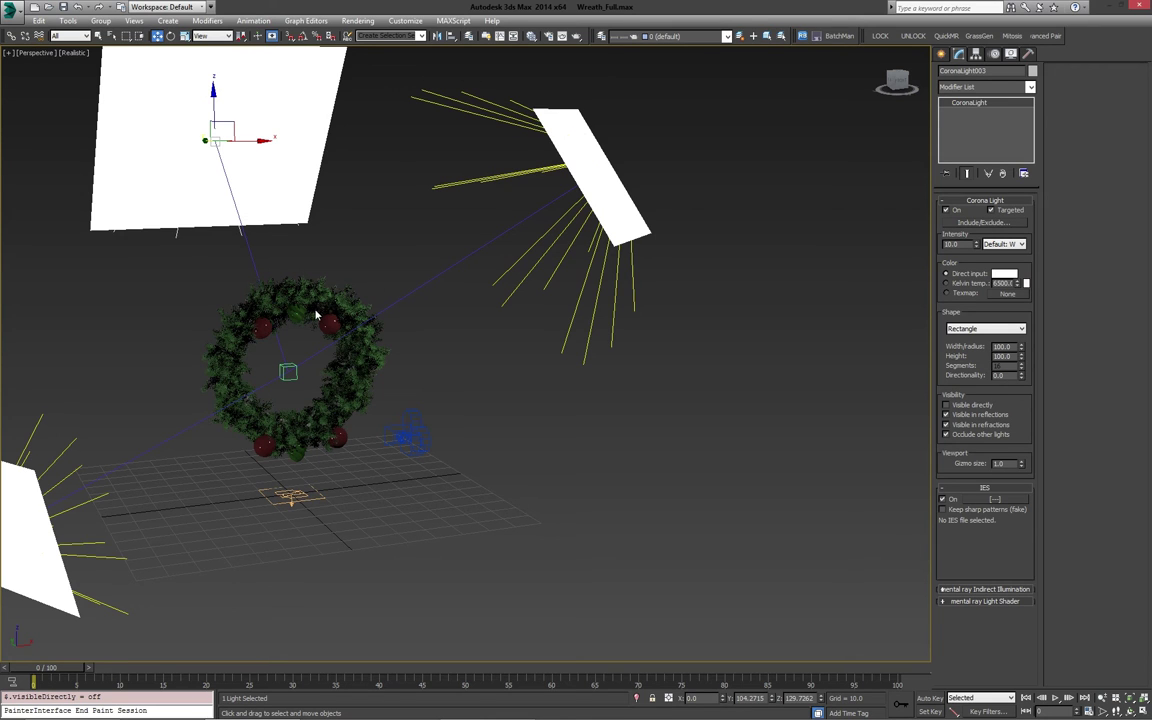
pyautogui.keyDown('alt'); pyautogui.moveTo(260, 183); pyautogui.dragTo(288, 217, button='middle'); pyautogui.keyUp('alt')
pyautogui.moveTo(405, 292)
pyautogui.keyDown('alt'); pyautogui.mouseDown(button='middle')
pyautogui.moveTo(417, 316)
pyautogui.moveTo(432, 314)
pyautogui.moveTo(400, 312)
pyautogui.moveTo(420, 320)
pyautogui.moveTo(412, 325)
pyautogui.moveTo(444, 308)
pyautogui.moveTo(410, 288)
pyautogui.mouseUp(button='middle'); pyautogui.keyUp('alt')
pyautogui.press('c')
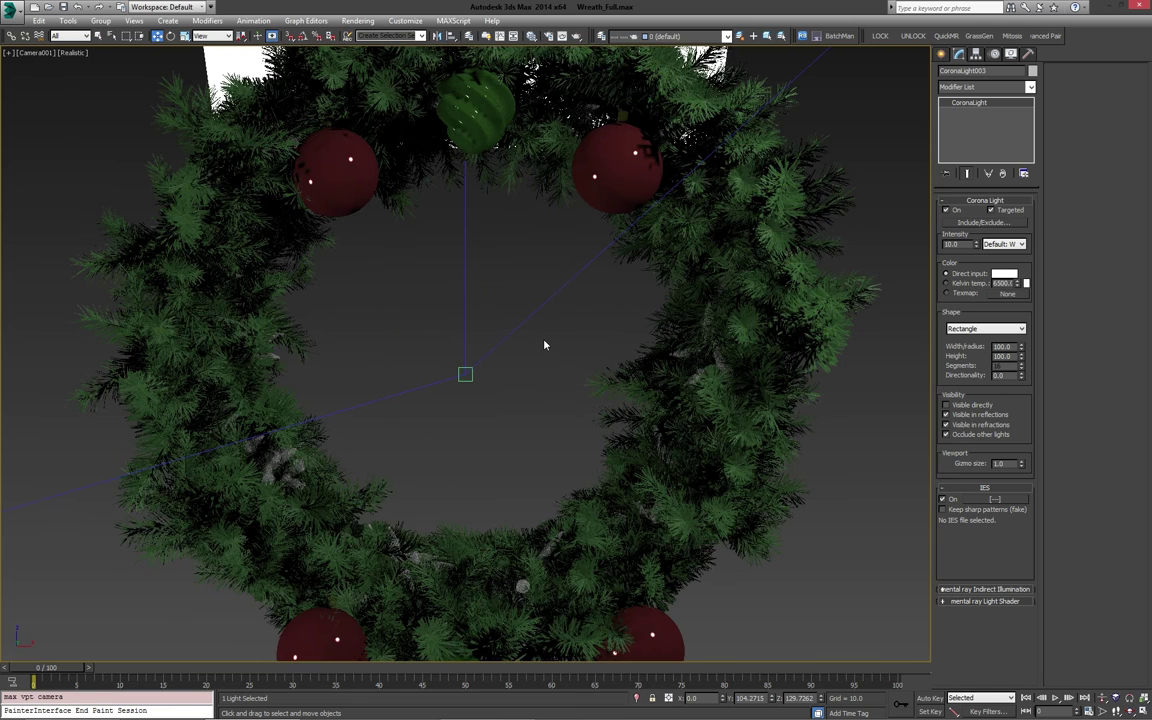
pyautogui.hotkey('shift', 'f')
pyautogui.press('p')
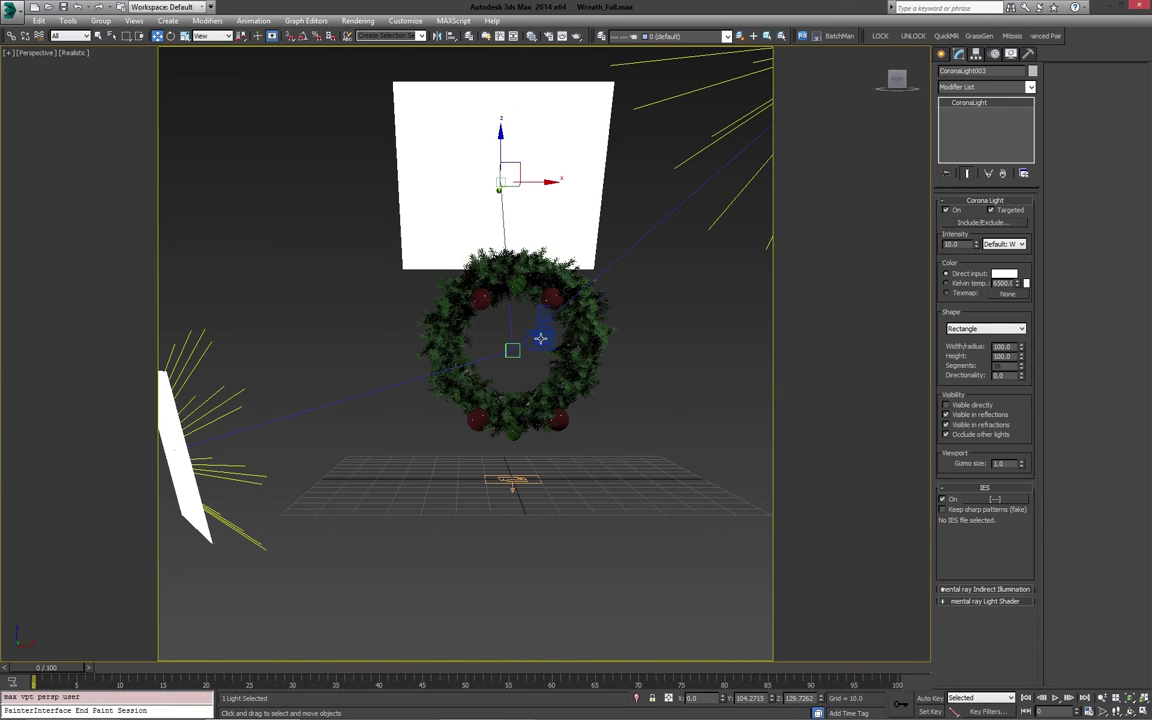
# - Switch the right front light's colour to Kelvin temperature and set it to 4800
pyautogui.keyDown('alt'); pyautogui.moveTo(545, 344); pyautogui.dragTo(620, 235, button='middle'); pyautogui.keyUp('alt')
pyautogui.click(640, 230)
pyautogui.click(955, 288)
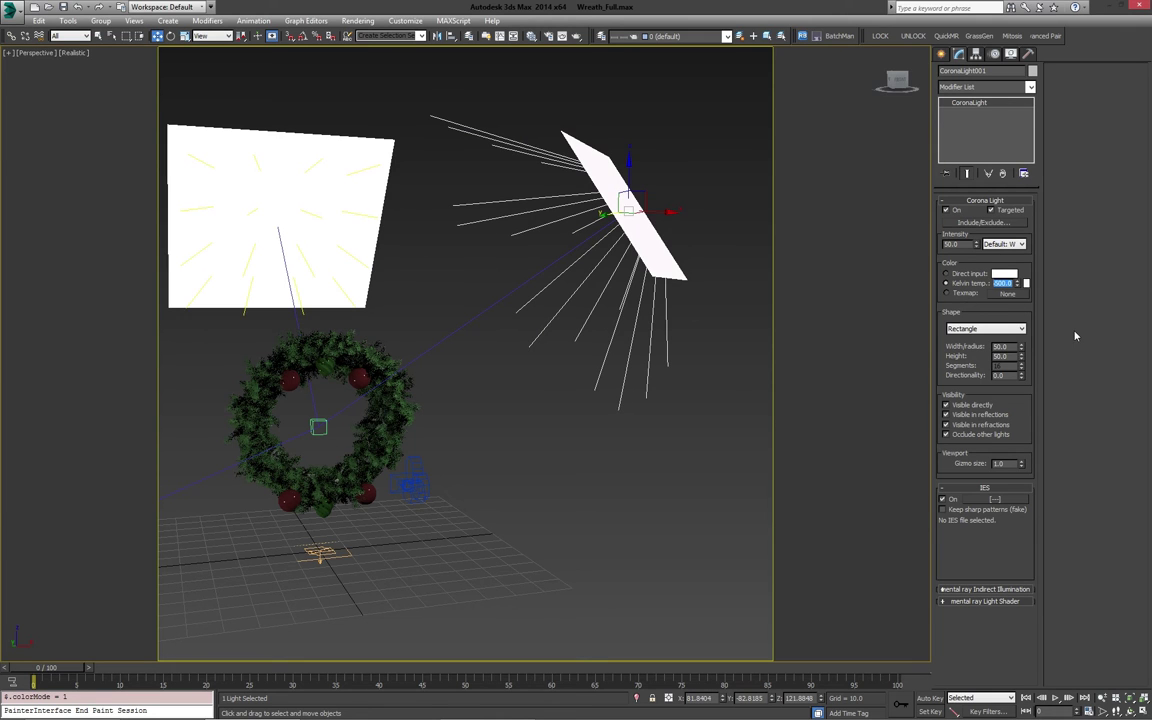
pyautogui.write('4800')
pyautogui.press('Return')
# - Set the low left light's Kelvin temperature value to 8000
pyautogui.keyDown('alt'); pyautogui.moveTo(720, 320); pyautogui.dragTo(204, 454, button='middle'); pyautogui.keyUp('alt')
pyautogui.click(204, 454)
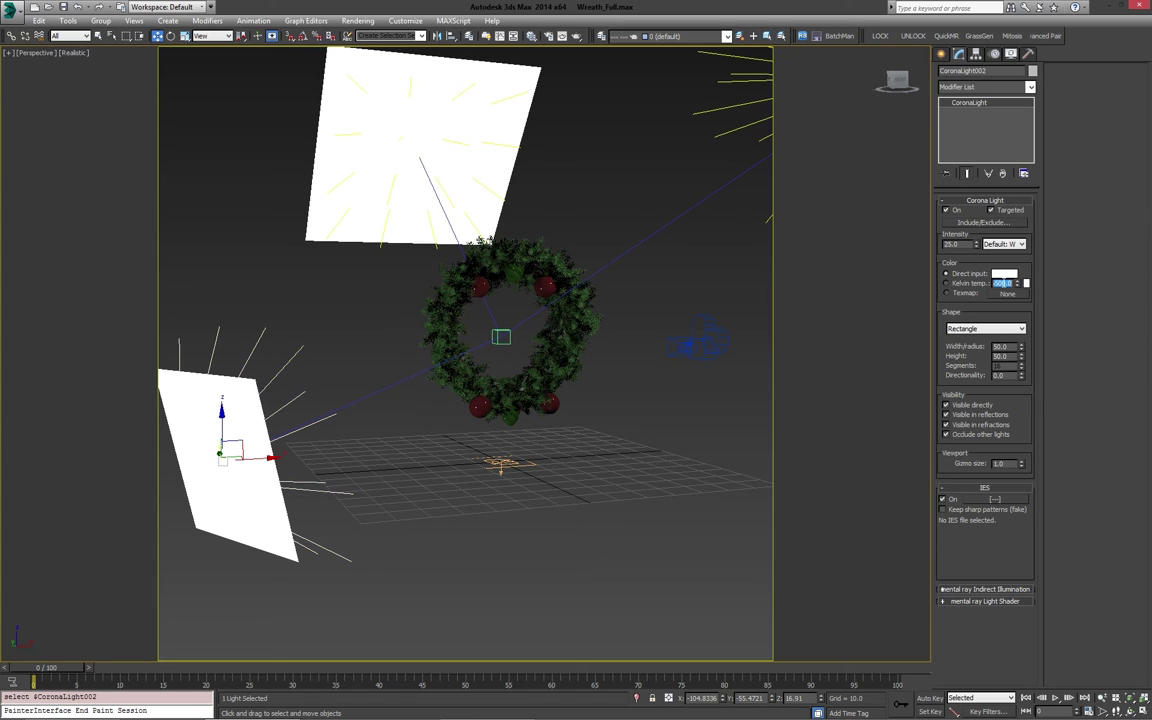
pyautogui.write('7600')
pyautogui.press('Return')
pyautogui.write('8000')
pyautogui.press('Return')
# - Render the wreath from the camera with the new lights, stop after several passes and close the result
pyautogui.moveTo(578, 380); pyautogui.dragTo(556, 372, button='middle')
pyautogui.press('c')
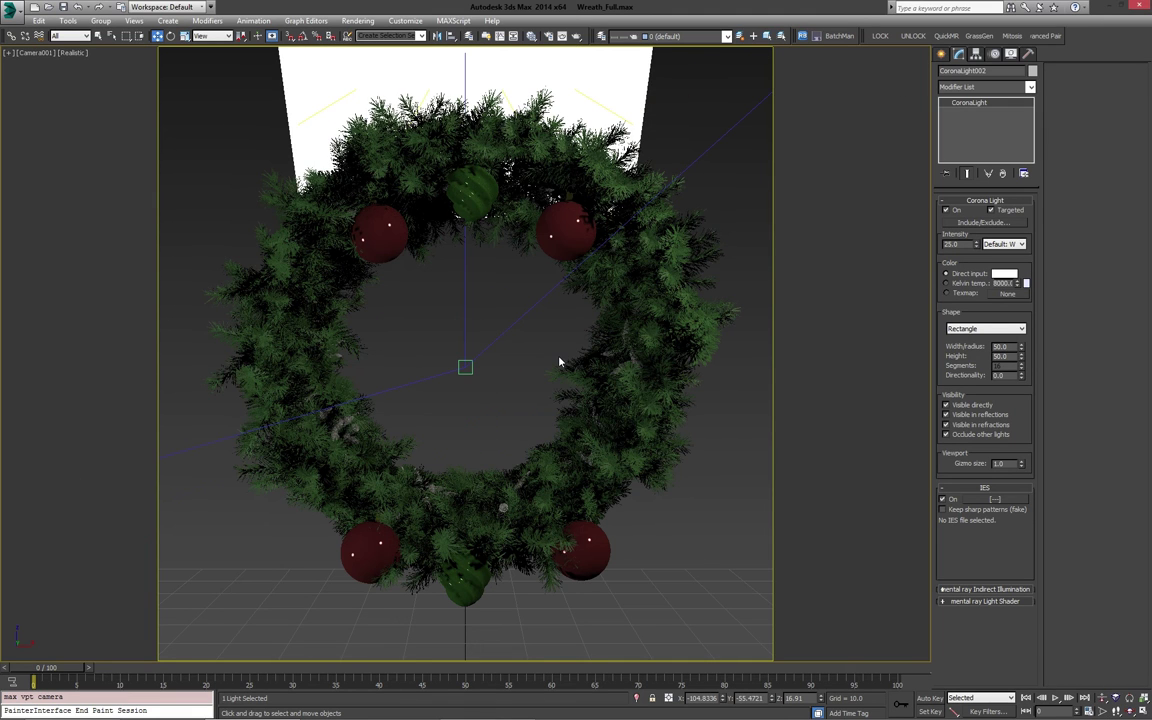
pyautogui.press('F9')
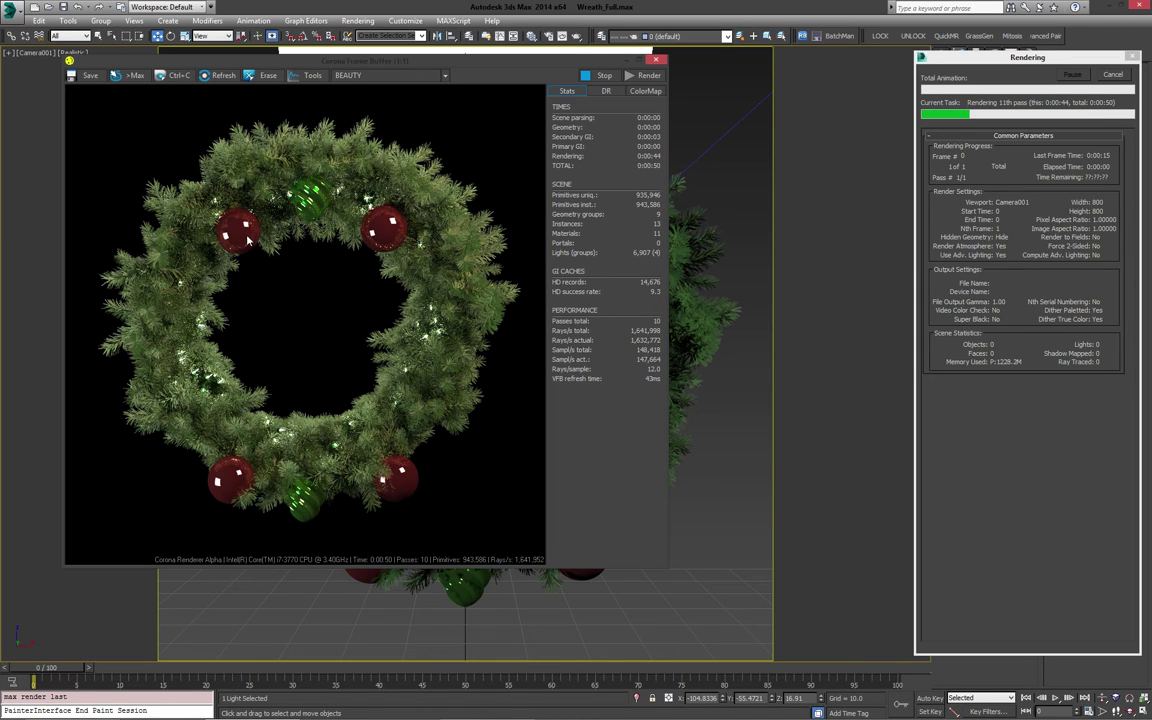
pyautogui.click(1112, 76)
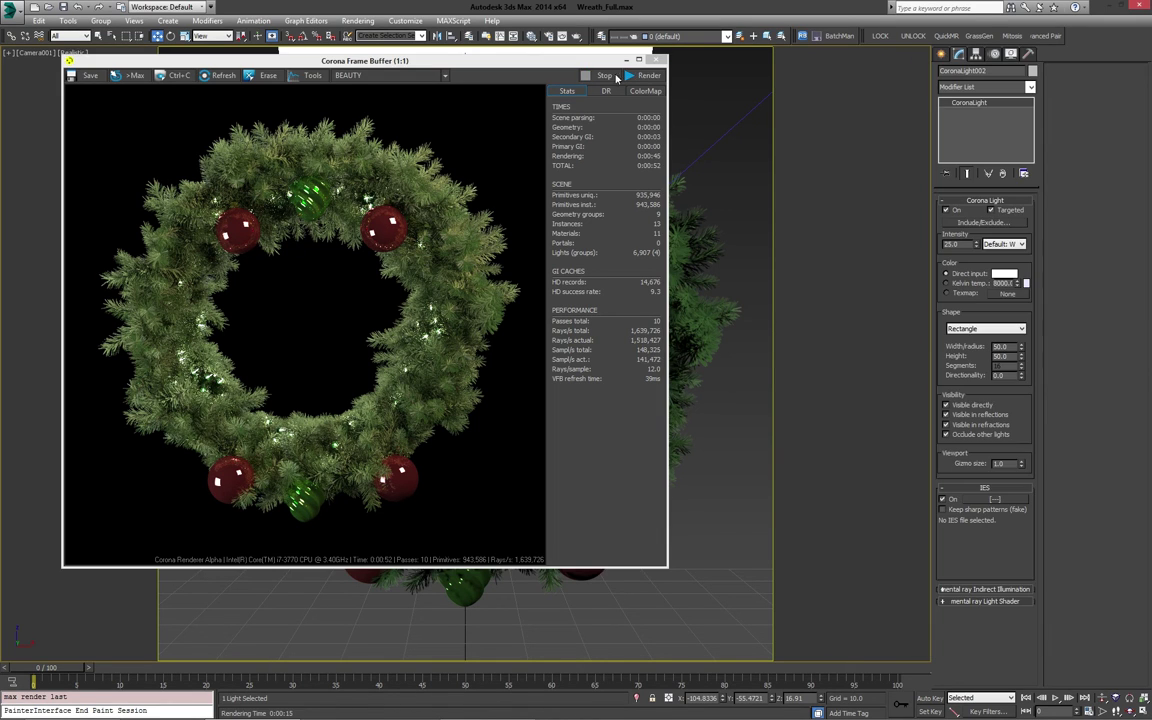
pyautogui.click(656, 60)
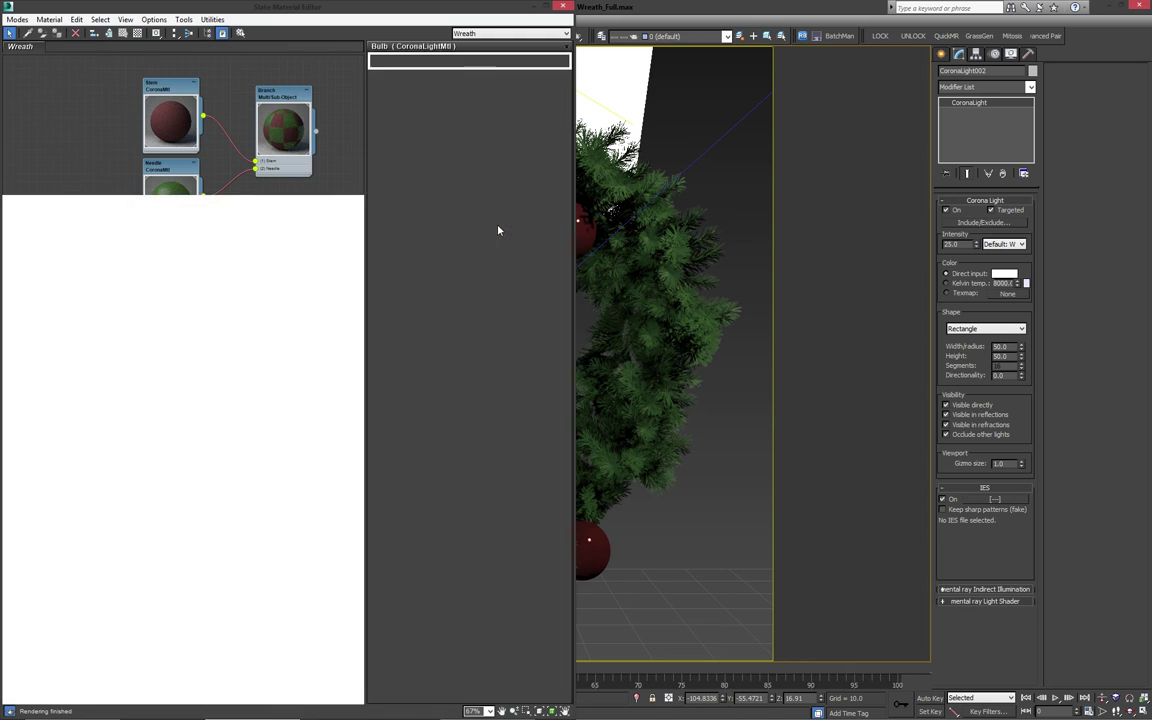
# - Set the reflection glossiness of the Gold and Red decoration materials to 0.35
pyautogui.moveTo(223, 281); pyautogui.dragTo(182, 129, button='middle')
pyautogui.moveTo(197, 250); pyautogui.dragTo(197, 155, button='middle')
pyautogui.doubleClick(115, 330)
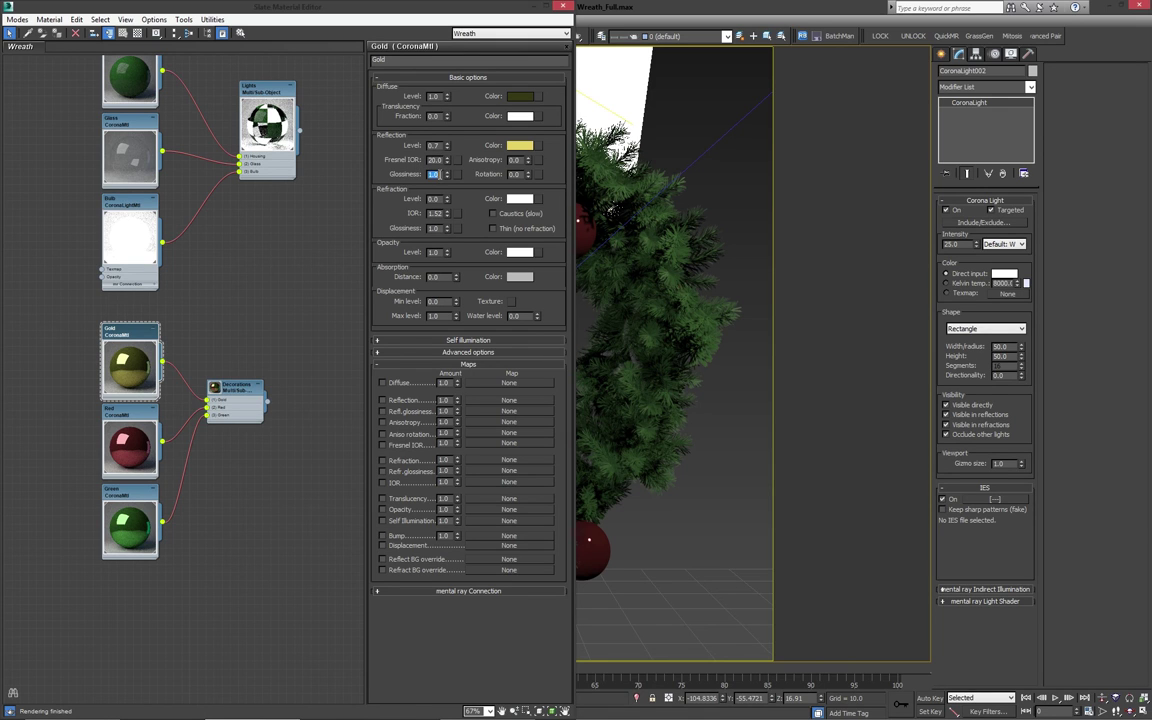
pyautogui.doubleClick(433, 174)
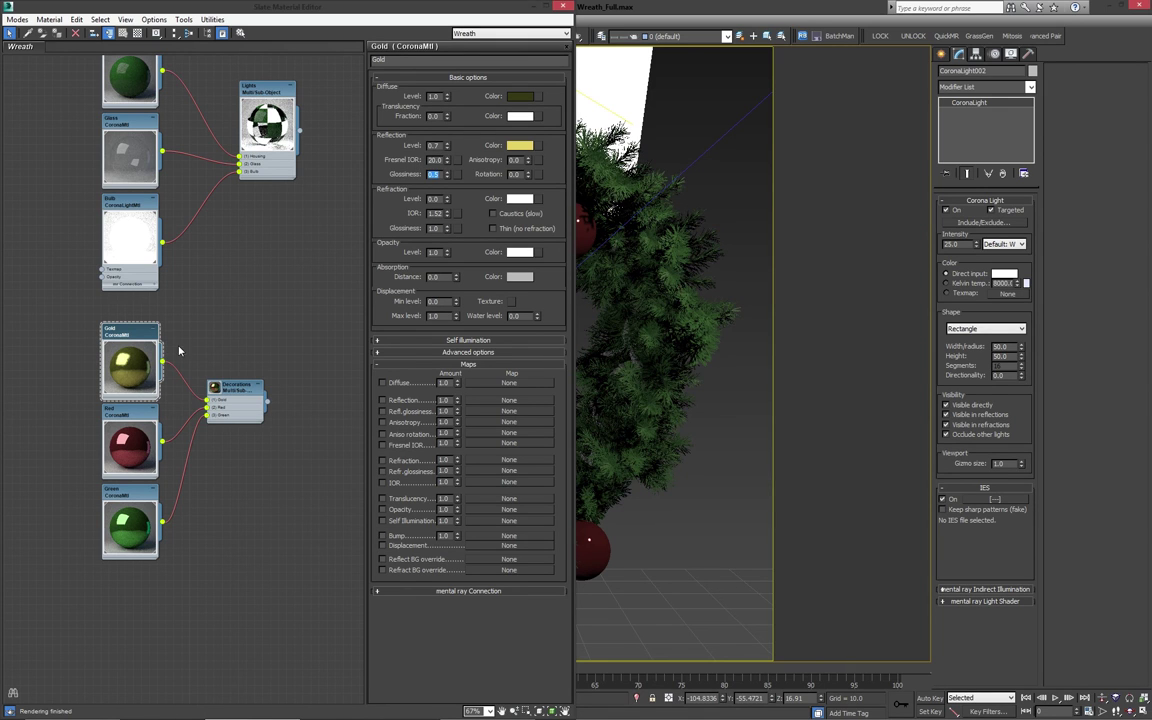
pyautogui.write('0.35')
pyautogui.press('Return')
pyautogui.click(121, 411)
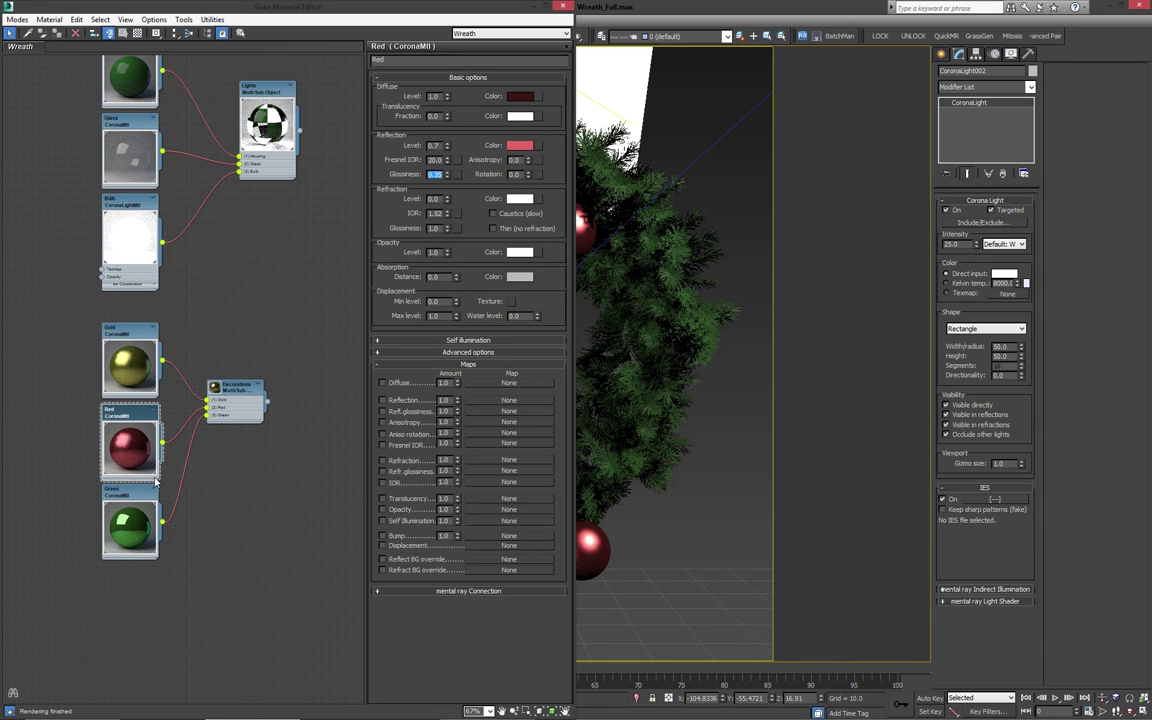
# - Lower the Green decoration material's reflection glossiness and put the material editor away
pyautogui.click(129, 522)
pyautogui.doubleClick(436, 174)
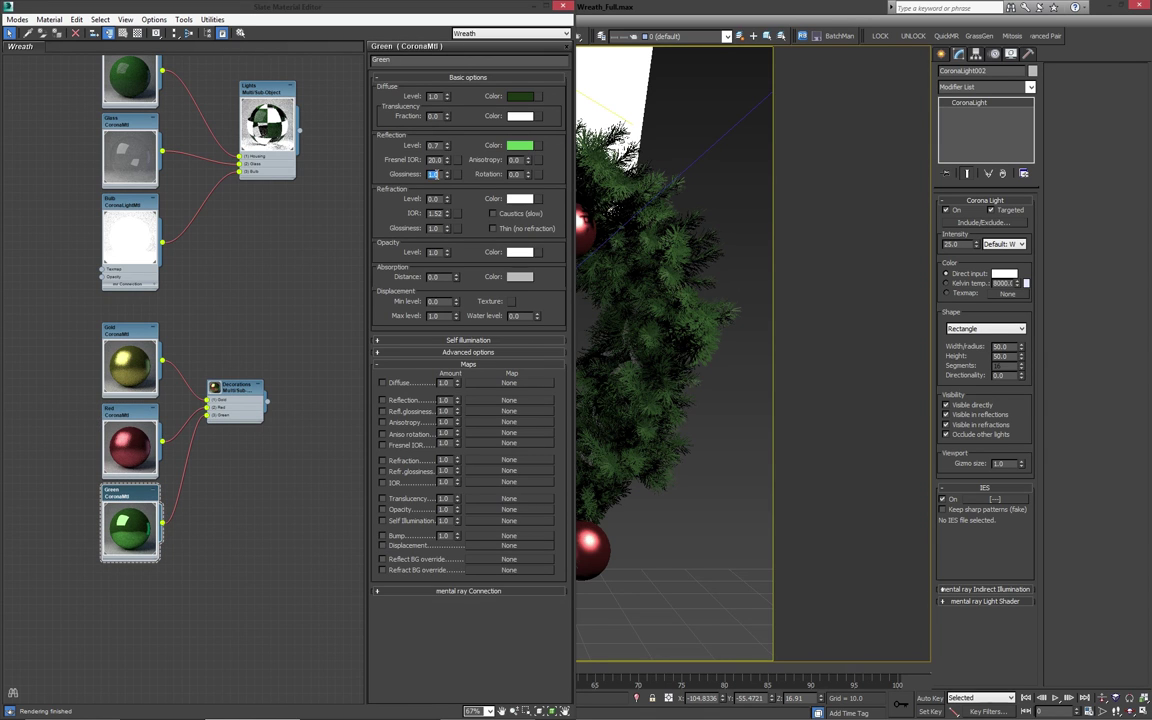
pyautogui.click(124, 445)
pyautogui.click(534, 6)
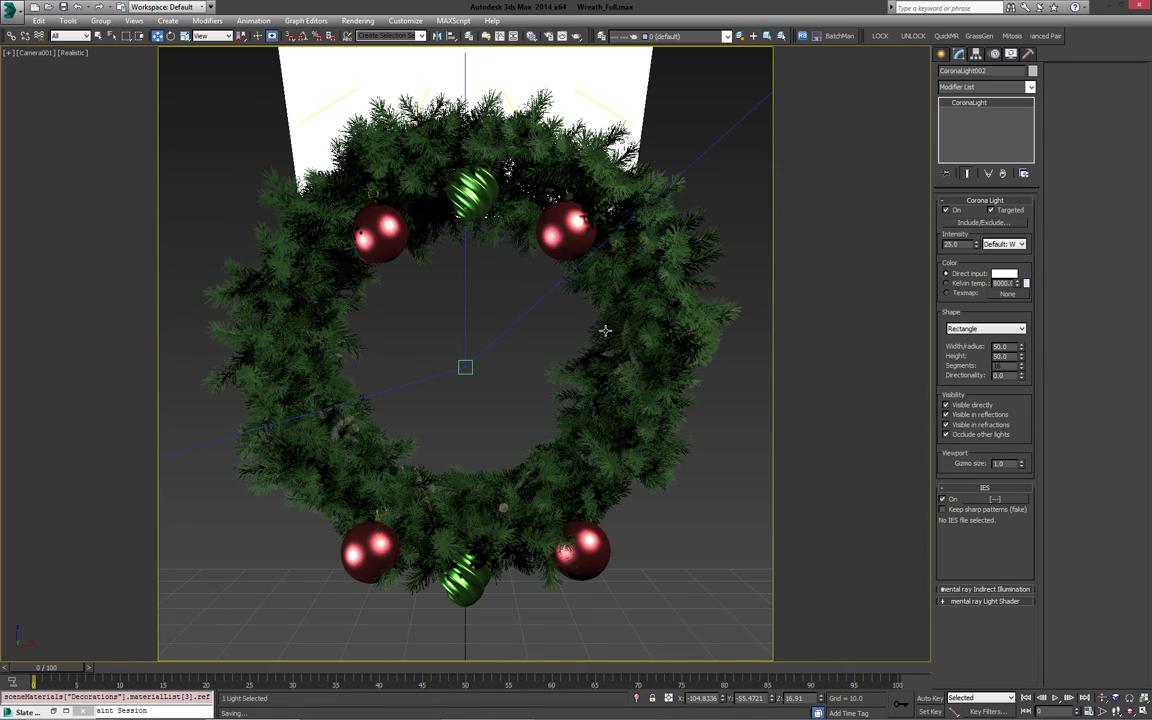
# - Save the scene, render the wreath from the camera and inspect the small lights' bright spots and their pixel values up close
pyautogui.hotkey('ctrl', 's')
pyautogui.press('F9')
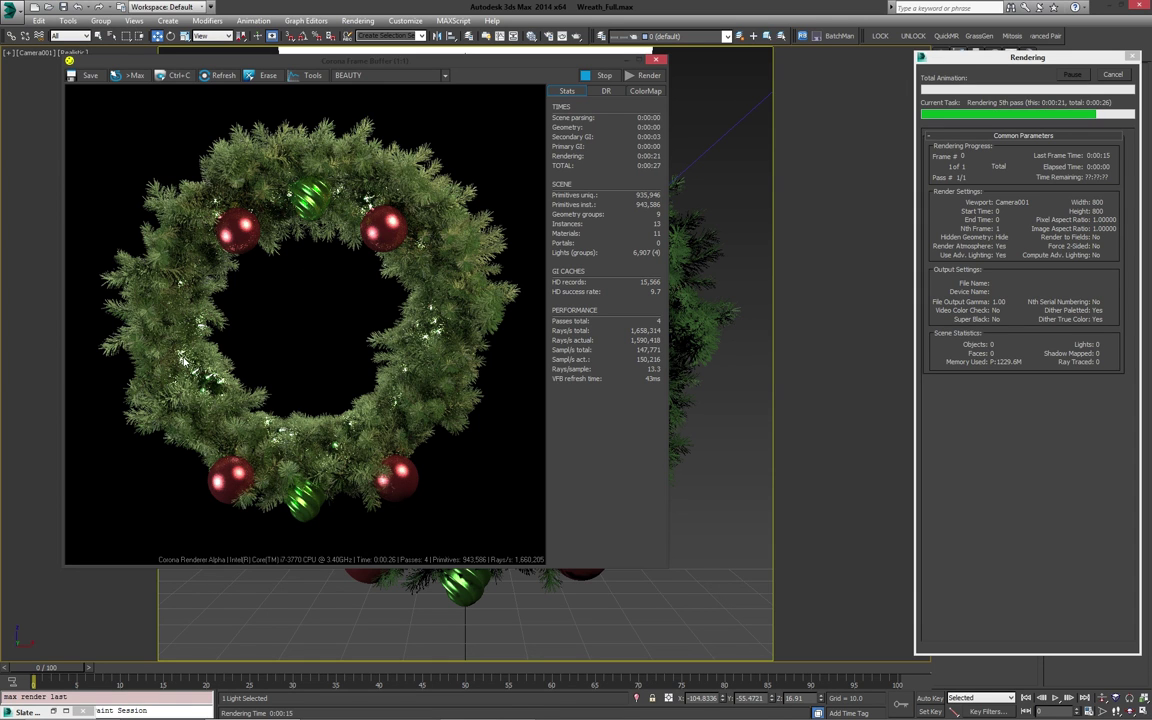
pyautogui.scroll(2, 200, 365)
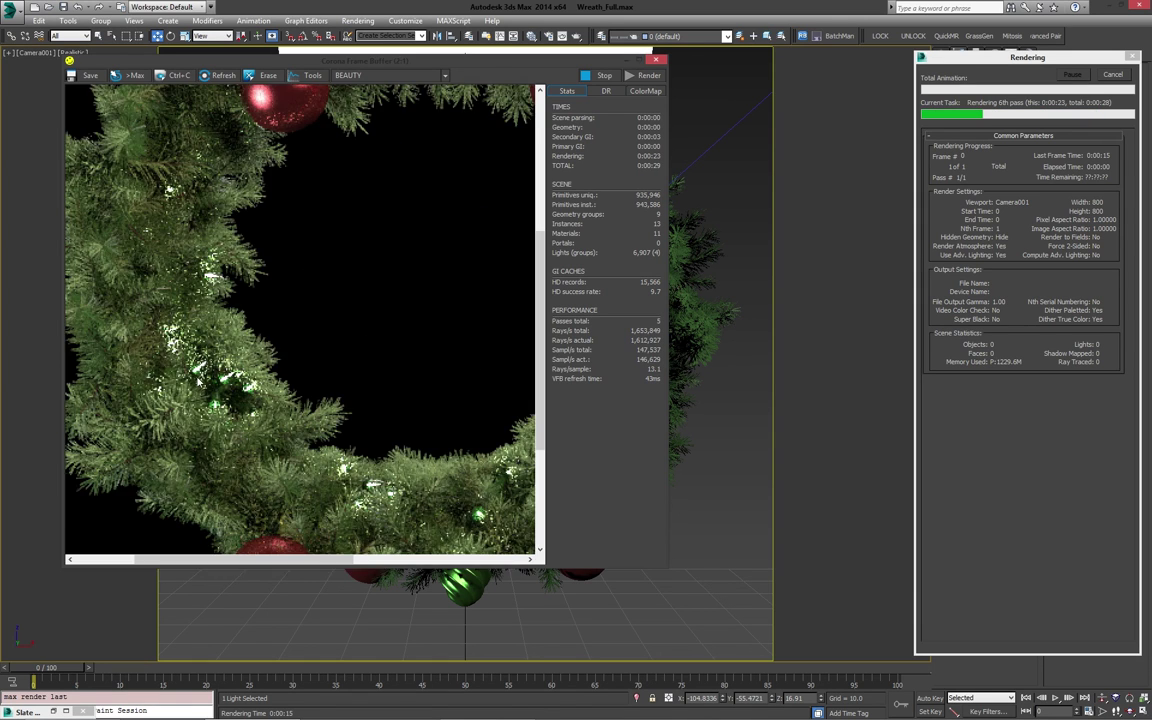
pyautogui.rightClick(195, 357)
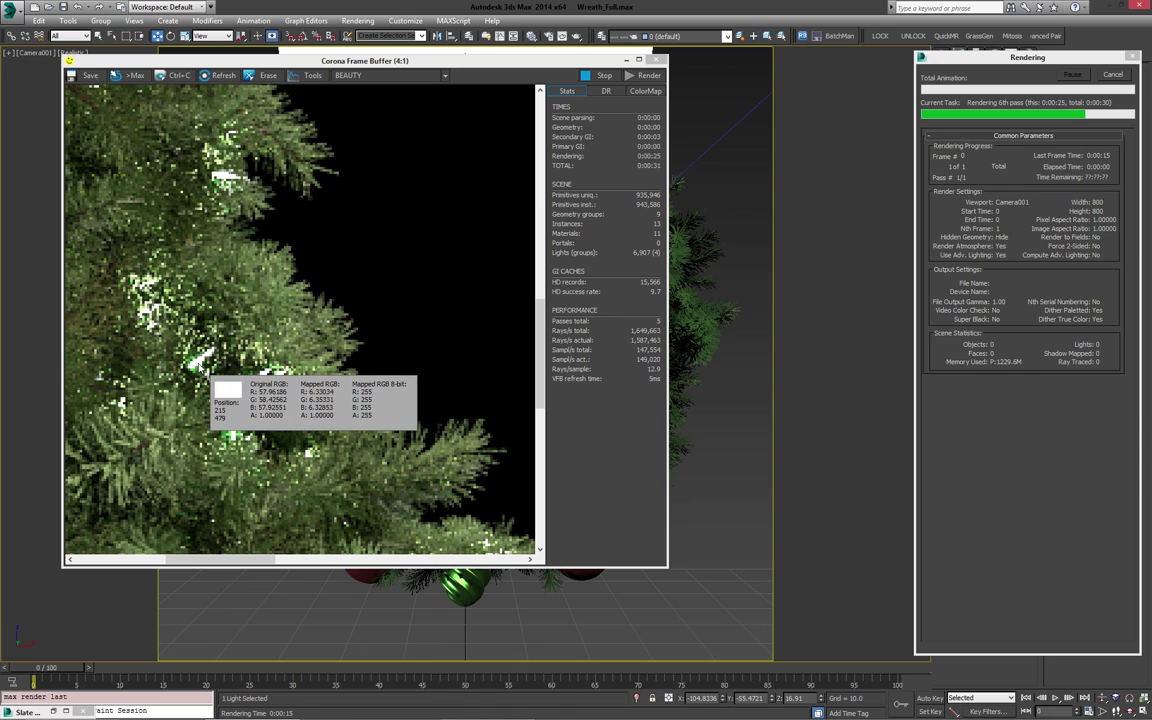
pyautogui.moveTo(211, 377); pyautogui.dragTo(214, 375, button='right')
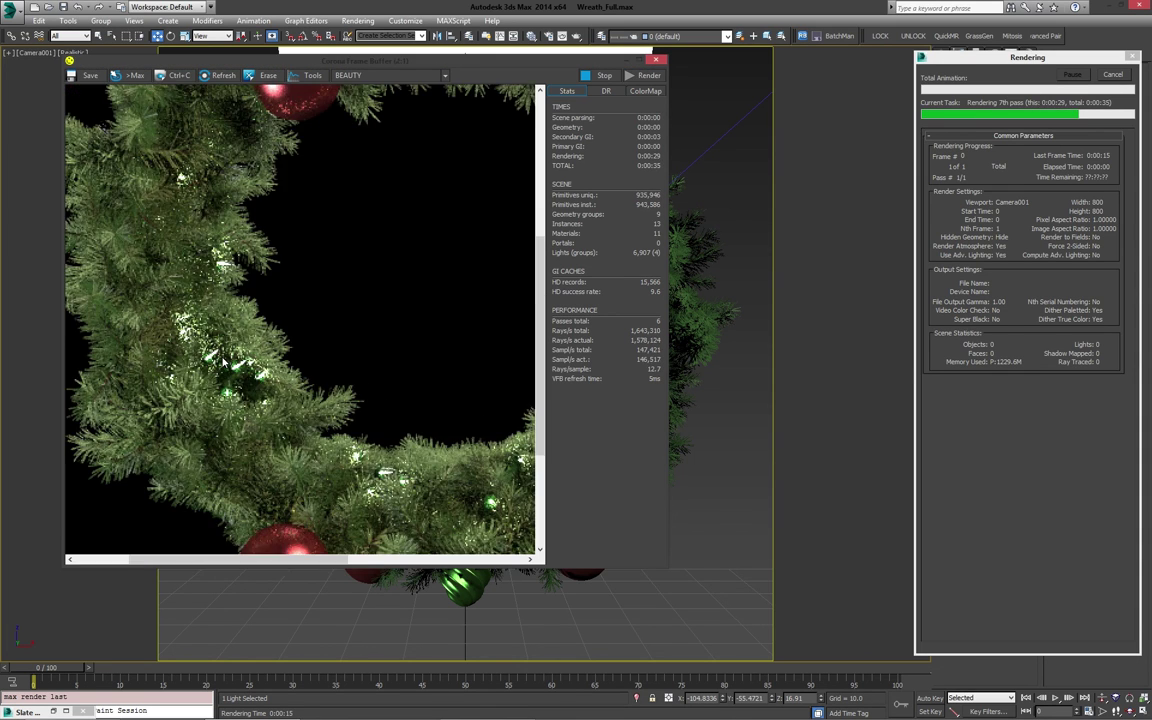
pyautogui.scroll(-2, 205, 328)
pyautogui.scroll(-2, 271, 347)
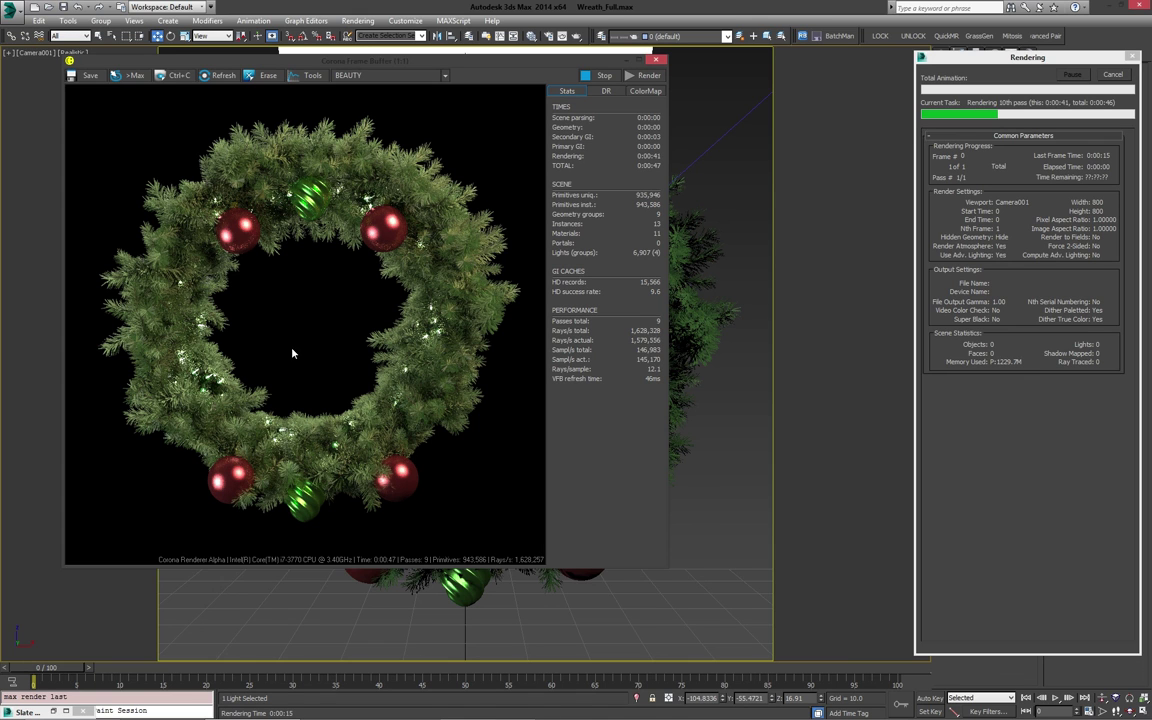
# - Stop the render, close the Corona frame buffer and show the result in the rendered frame window
pyautogui.click(1113, 75)
pyautogui.click(657, 61)
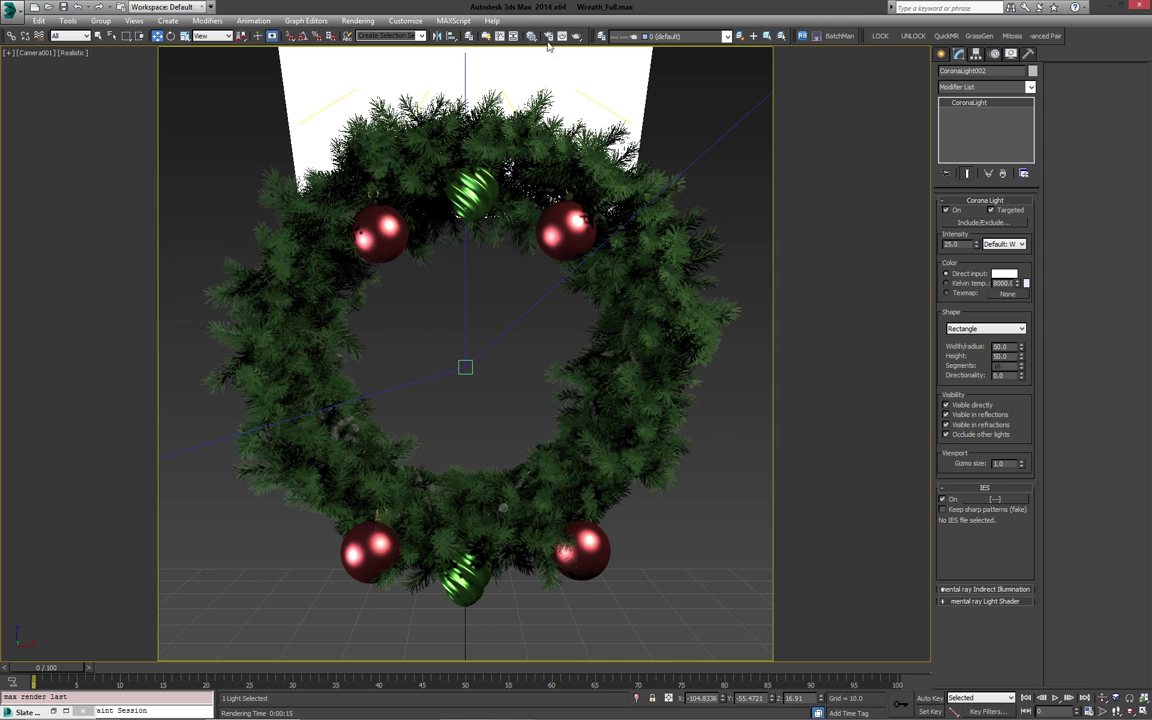
pyautogui.click(507, 36)
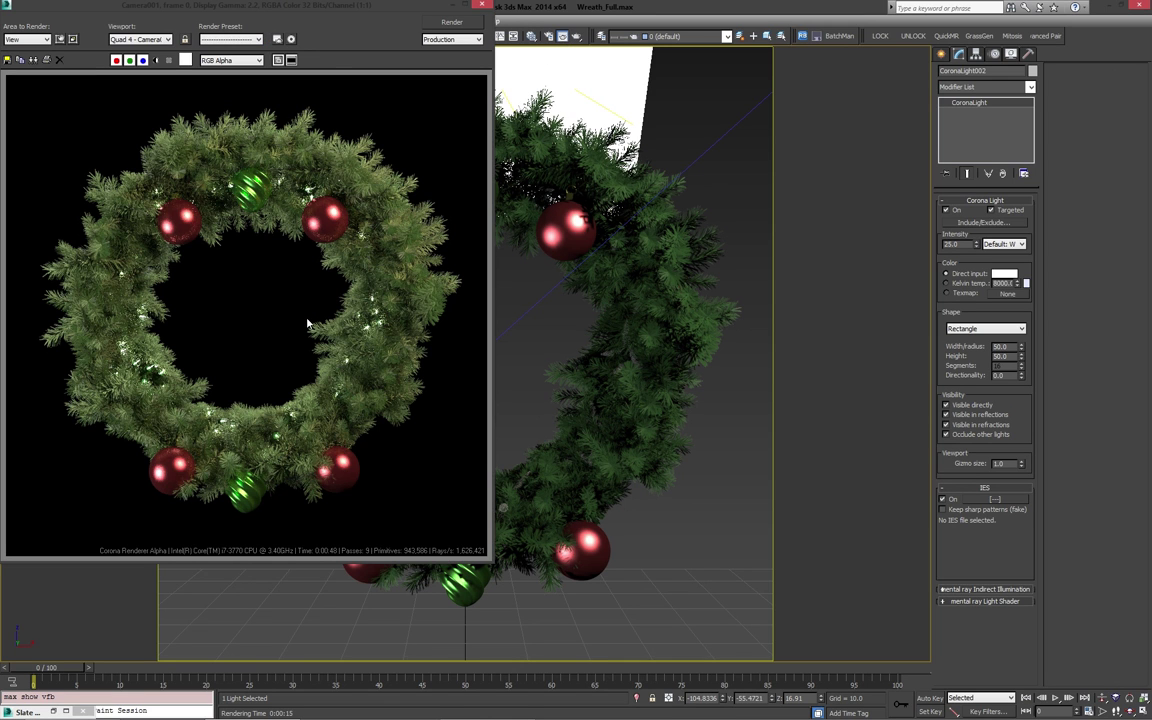